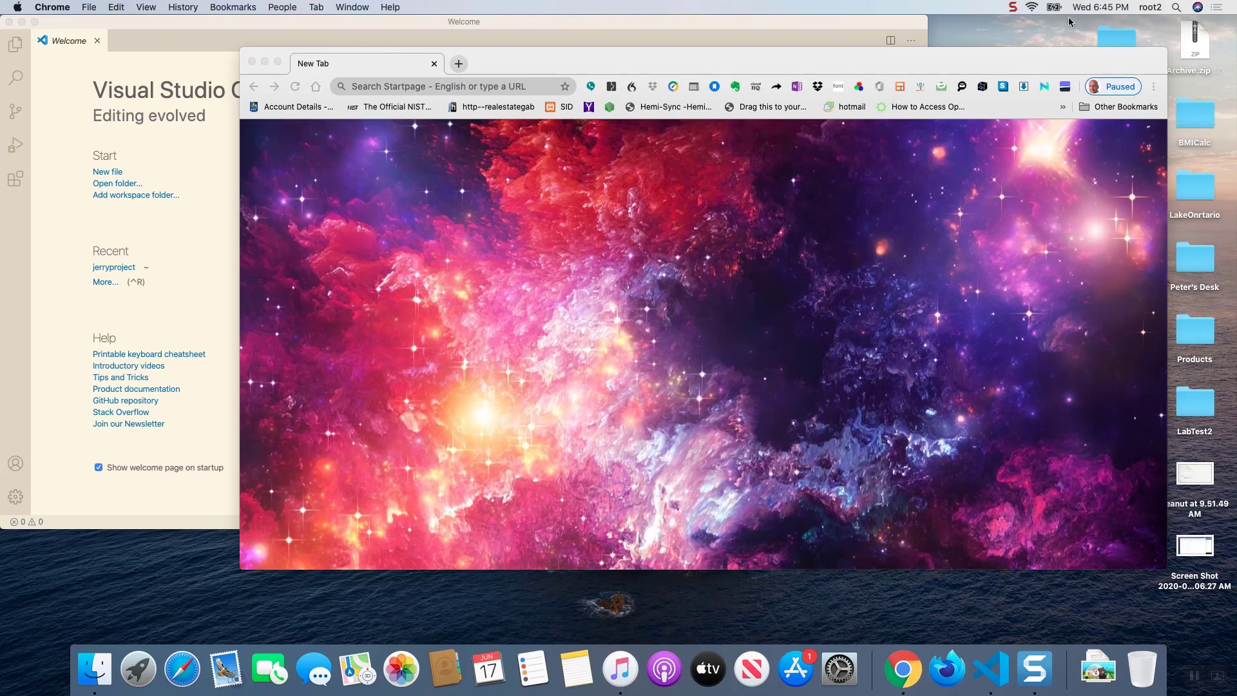
- Go to xampp.org and download XAMPP for OS X, version 7.4.7
left_click(432, 88)
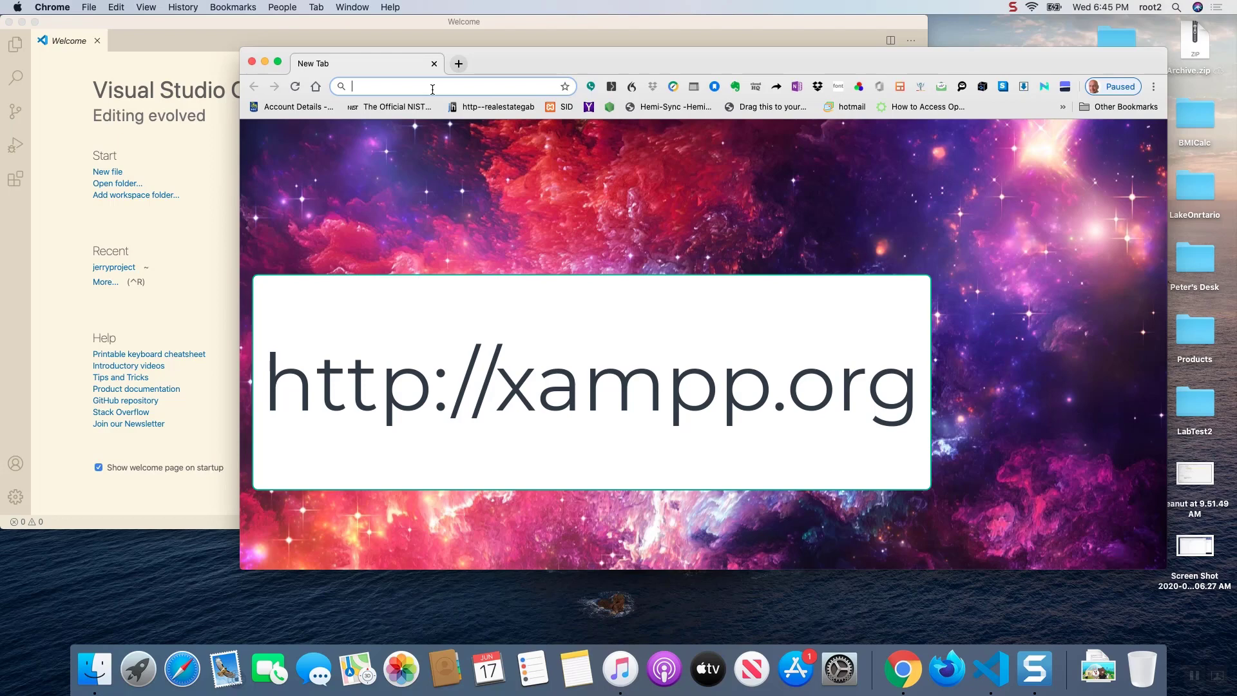
type("xampp")
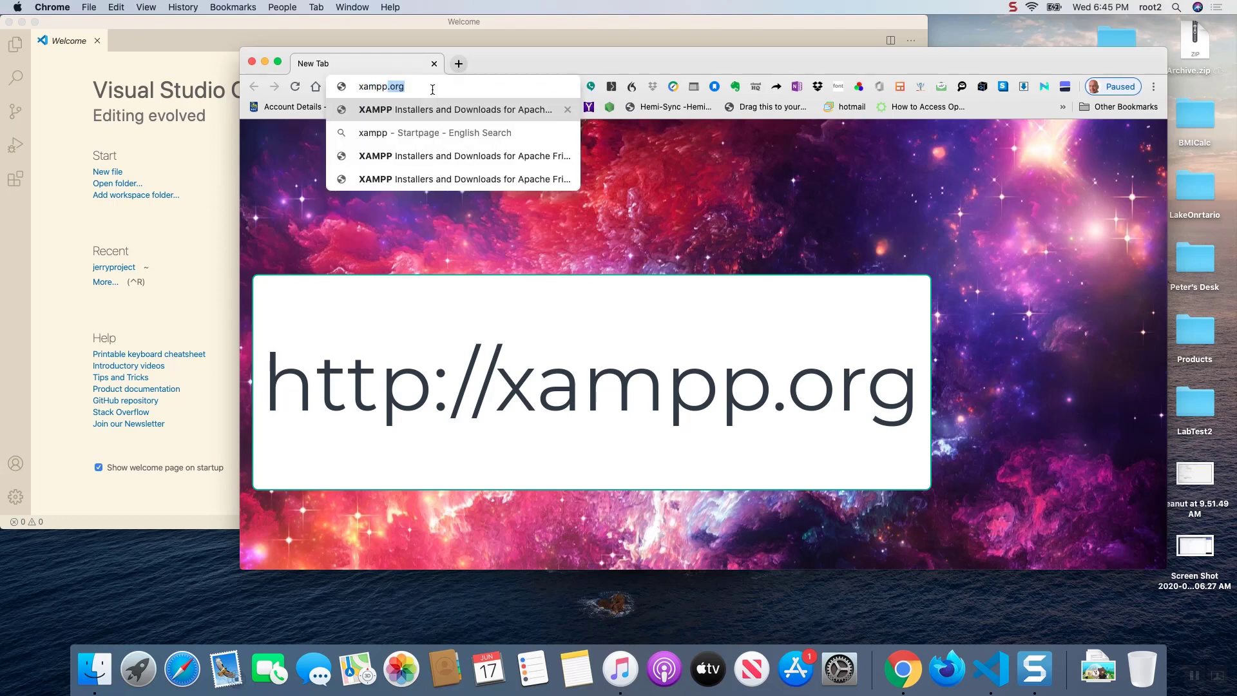
key("Return")
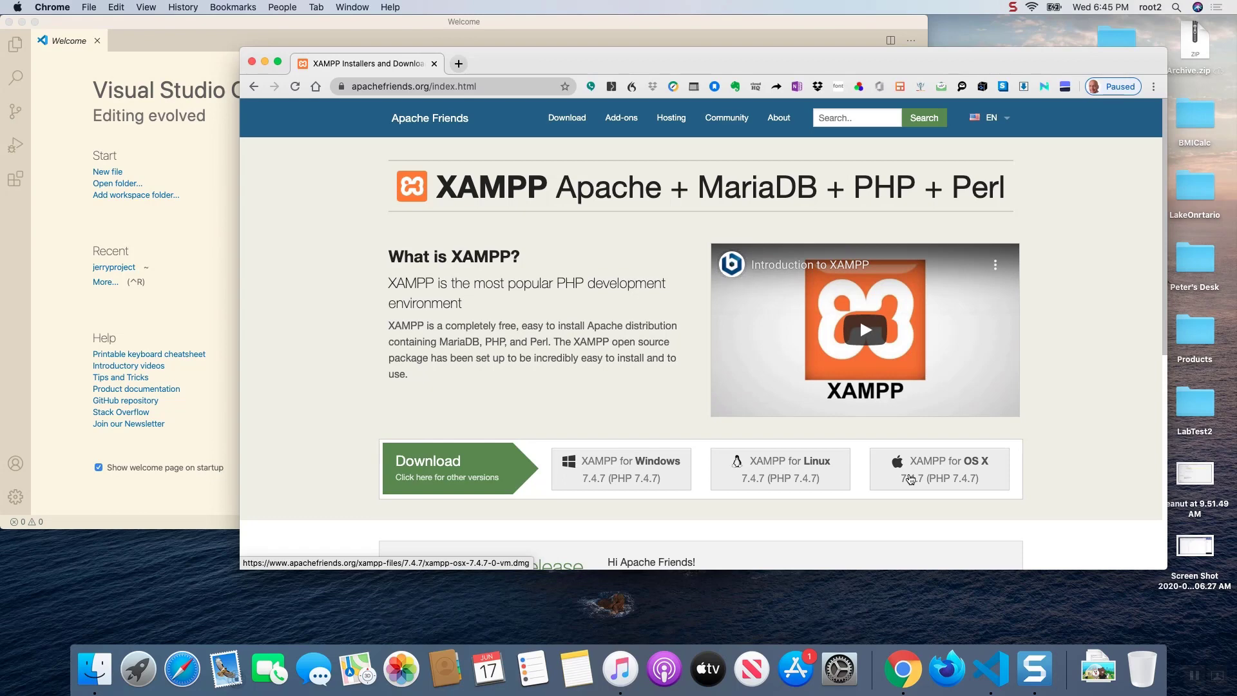
left_click(910, 478)
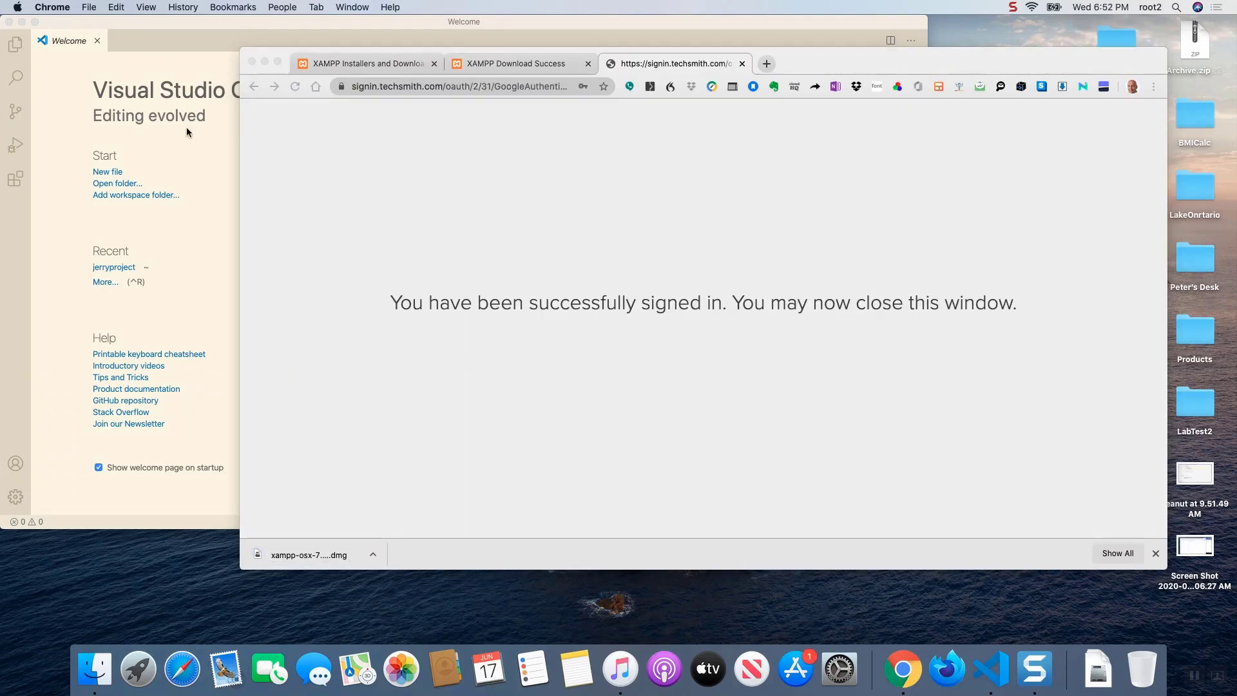
- Show the finished XAMPP download in Finder and open the disk image xampp-osx-7.4.7-0-vm.dmg
left_click(372, 556)
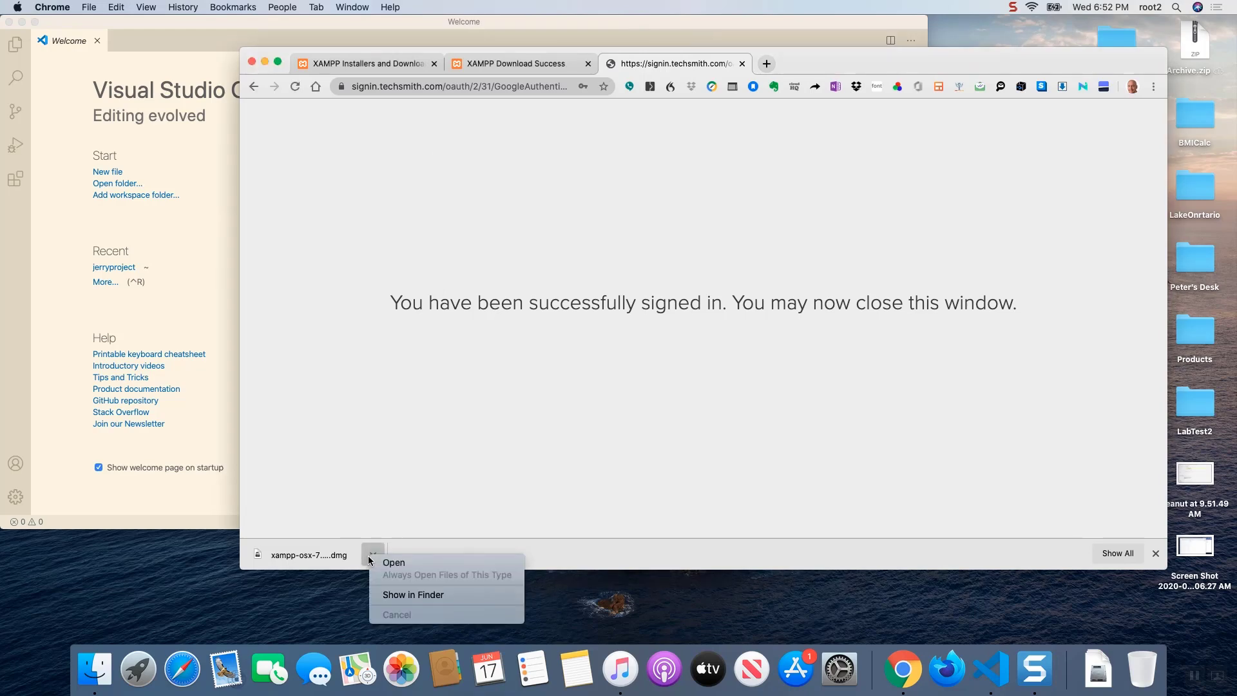
left_click(400, 594)
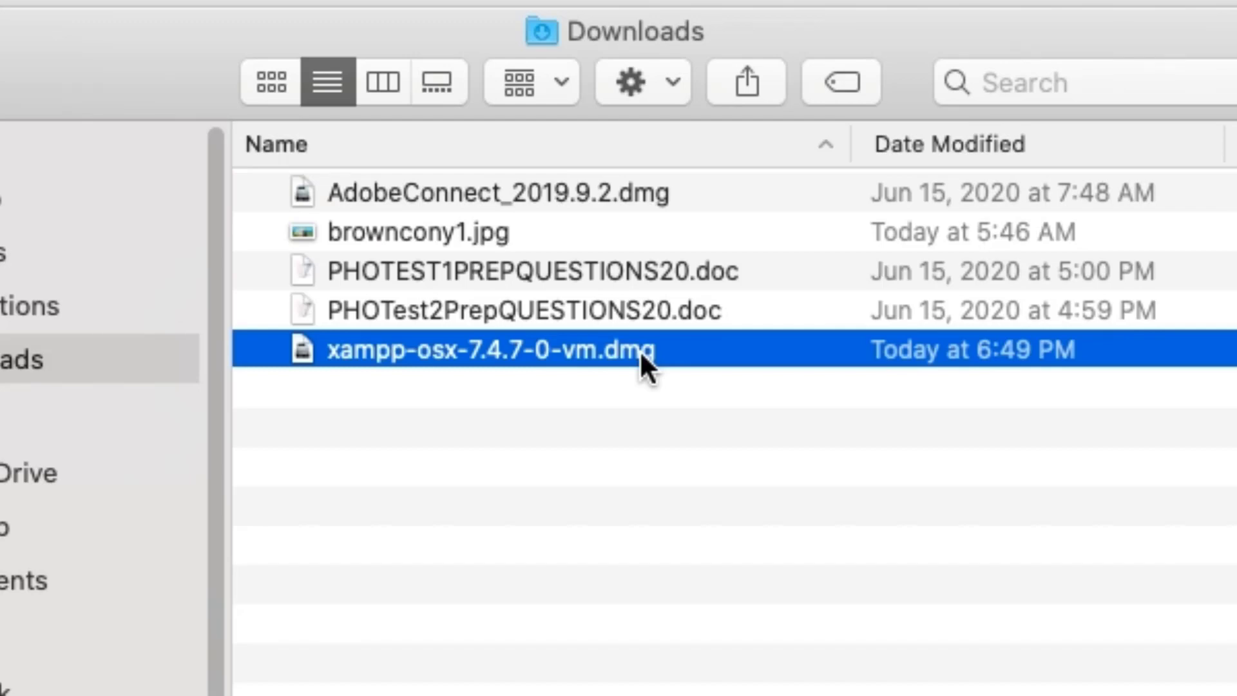
double_click(640, 350)
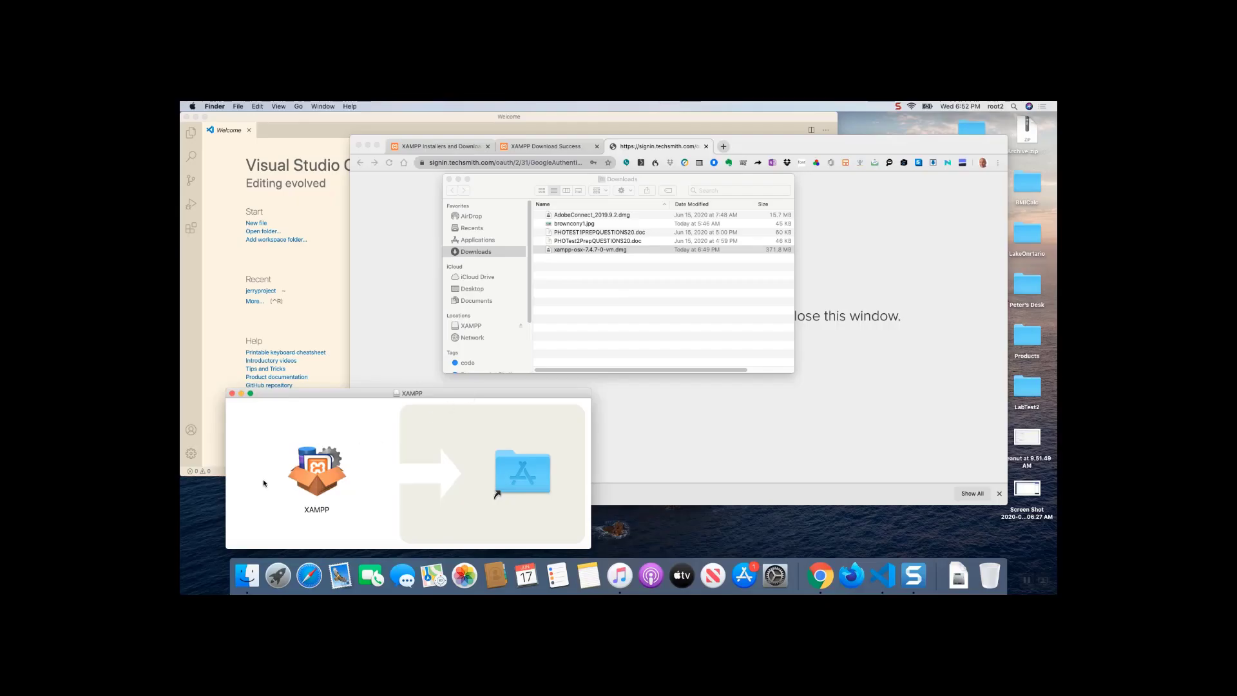
- Copy XAMPP from the disk image into the Applications folder, replacing the older copy
left_click_drag(308, 477, 480, 477)
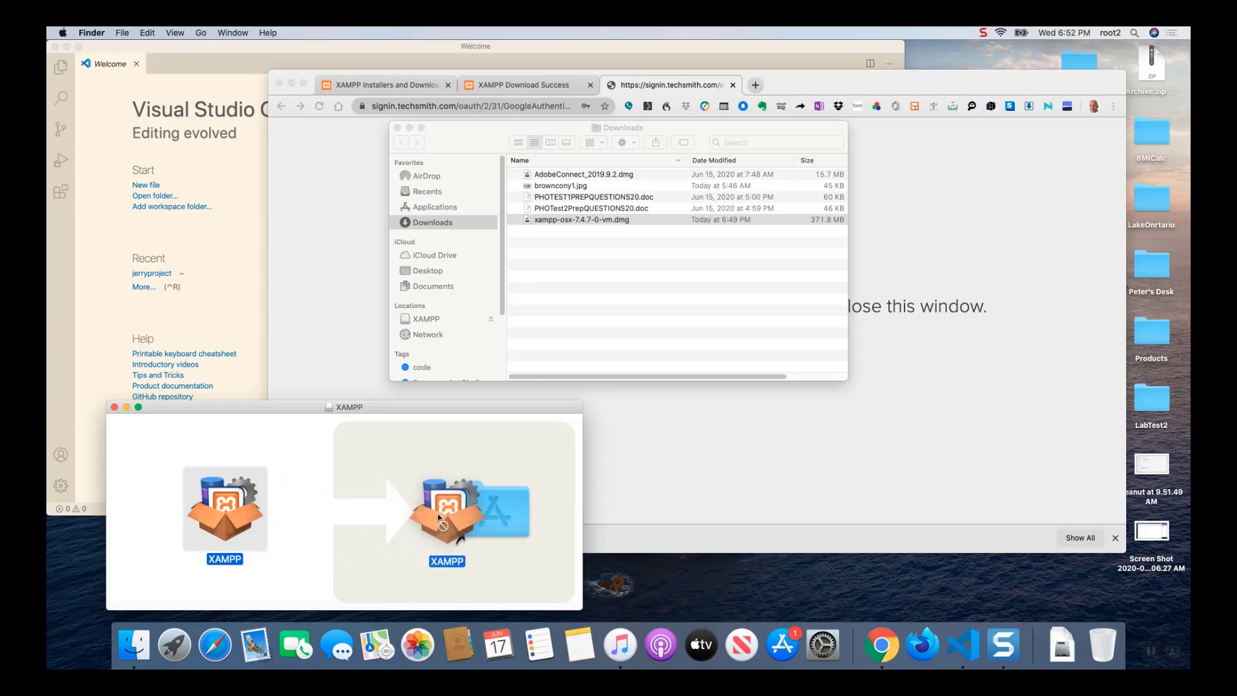
left_click_drag(438, 516, 474, 516)
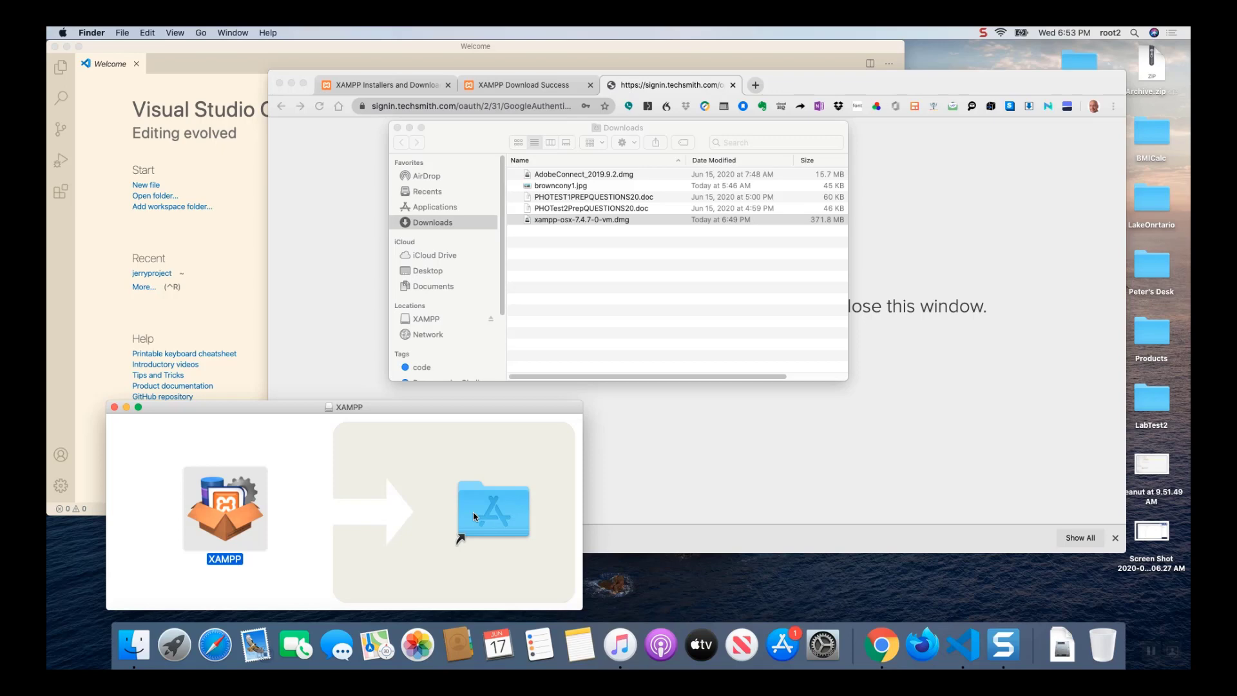
left_click_drag(237, 504, 509, 508)
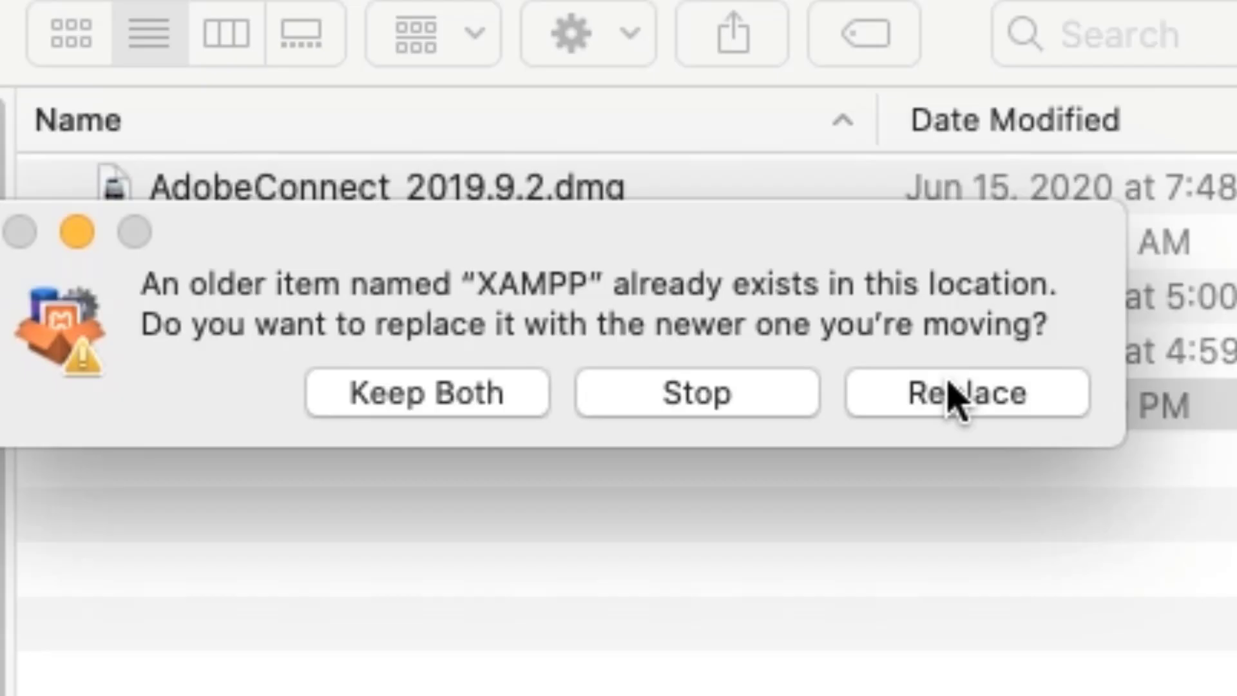
left_click(952, 398)
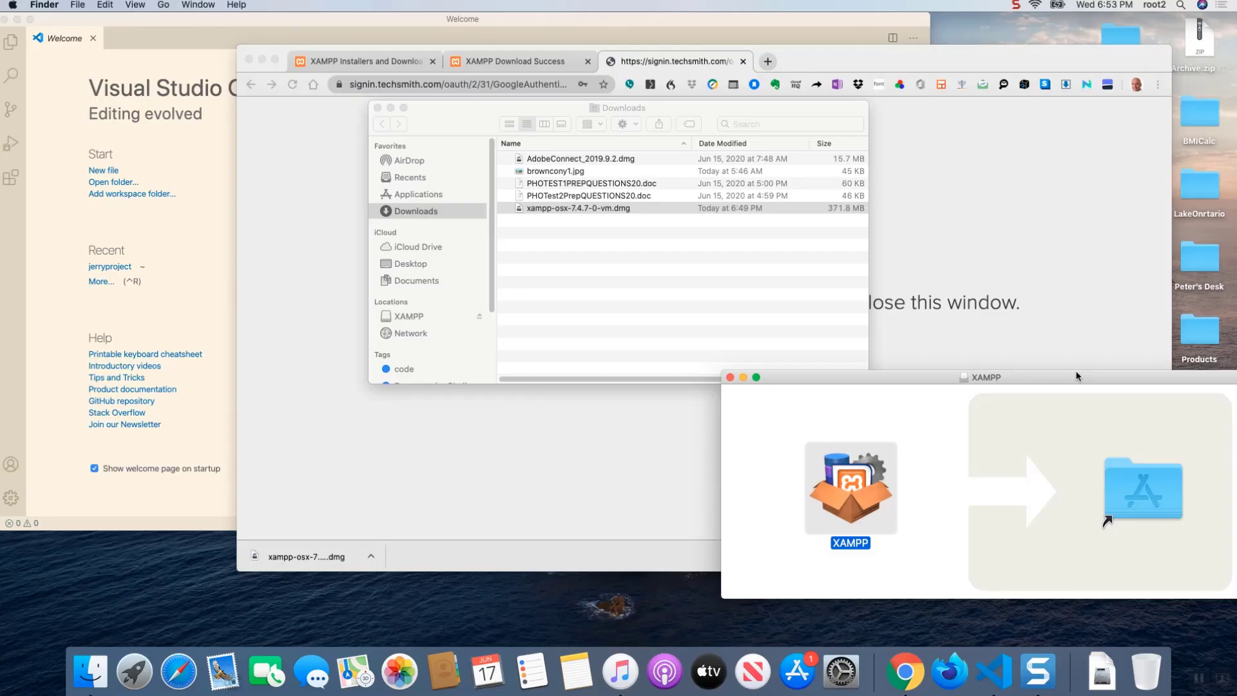
- Find the XAMPP application with Spotlight using "xampp" and launch it, allowing the internet-downloaded app to open
key("super+space")
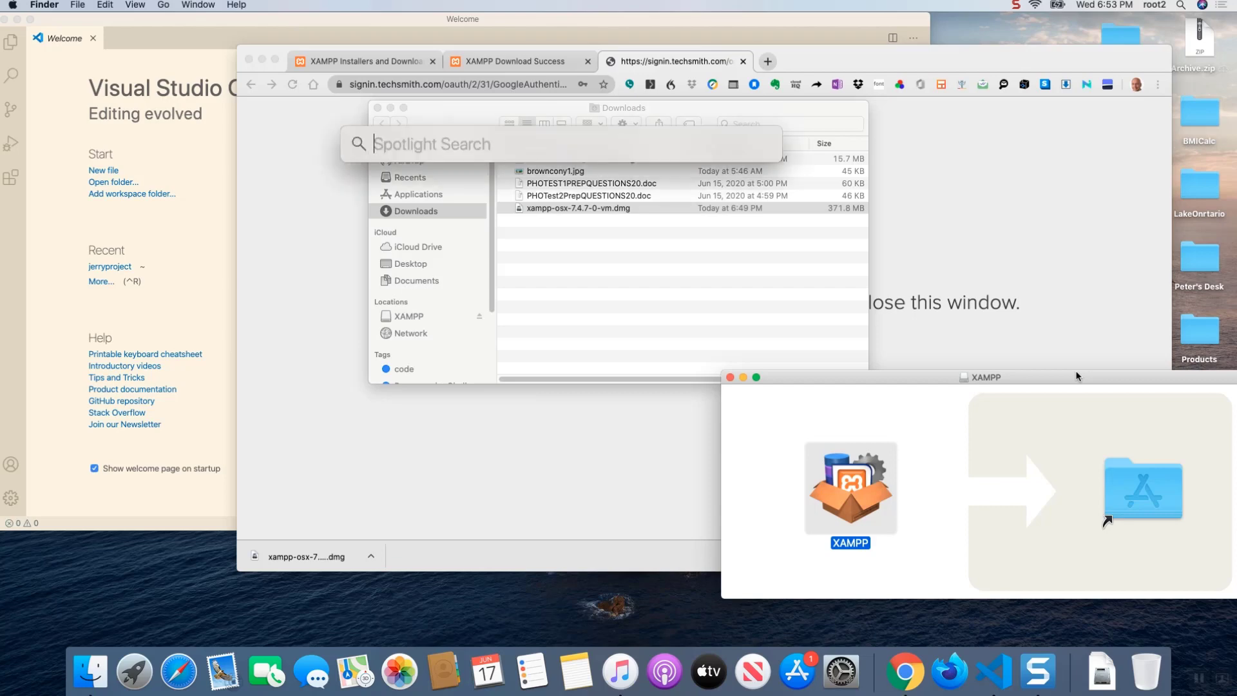
type("xampp")
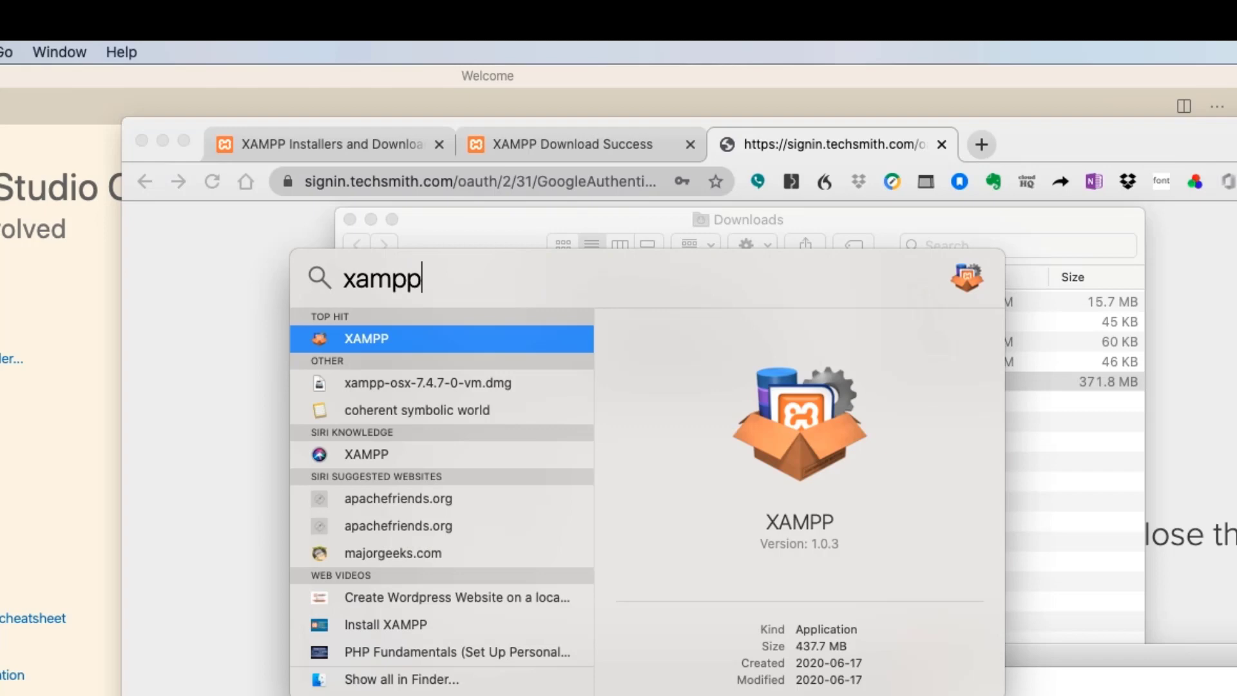
key("Return")
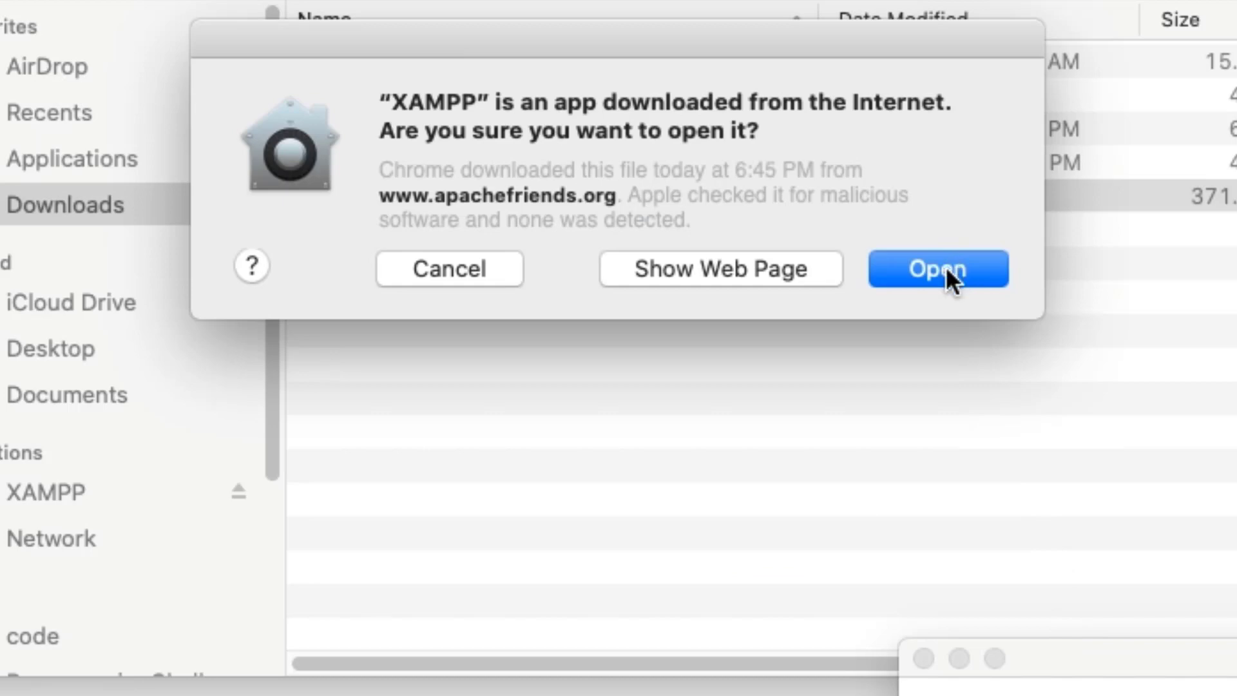
left_click(946, 265)
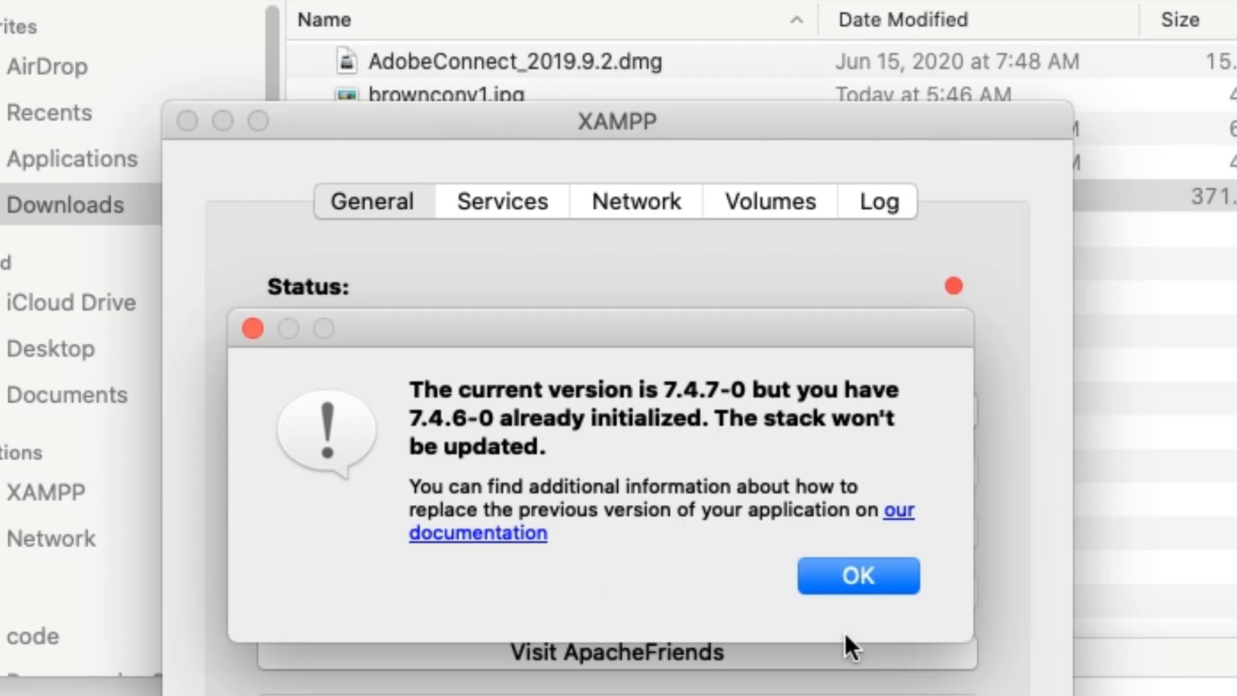
- Dismiss the version notice, start the XAMPP stack and move its window up out of the way
left_click(860, 575)
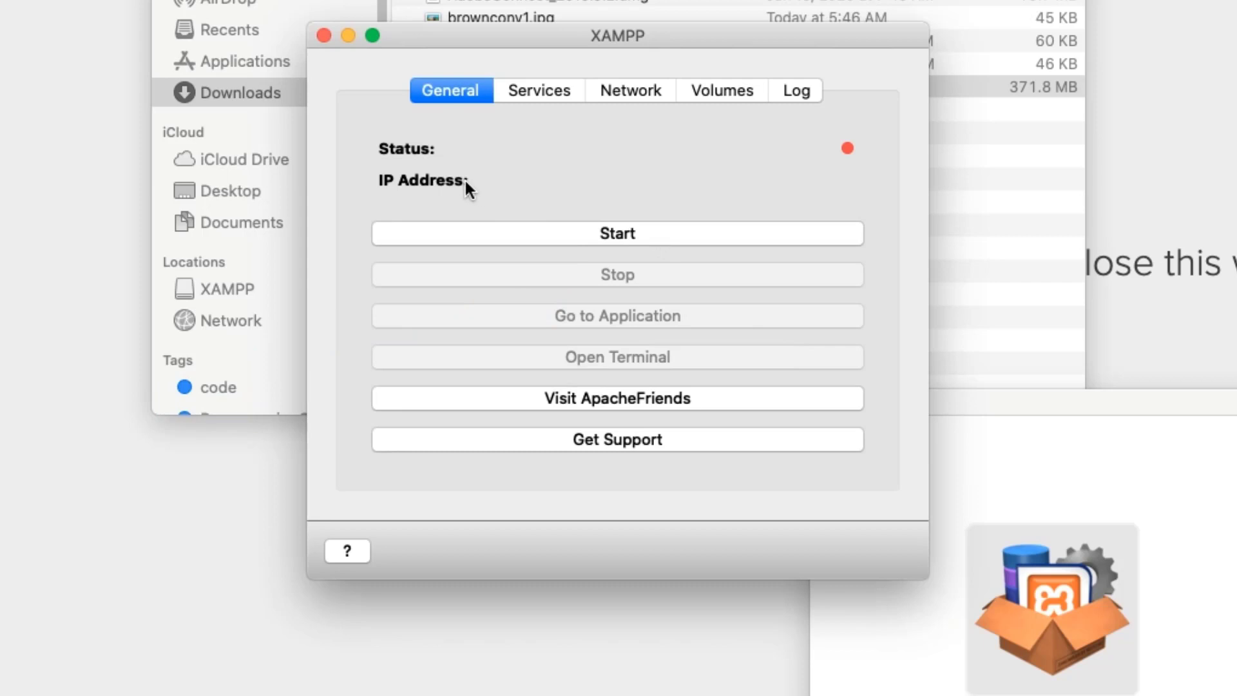
left_click(604, 236)
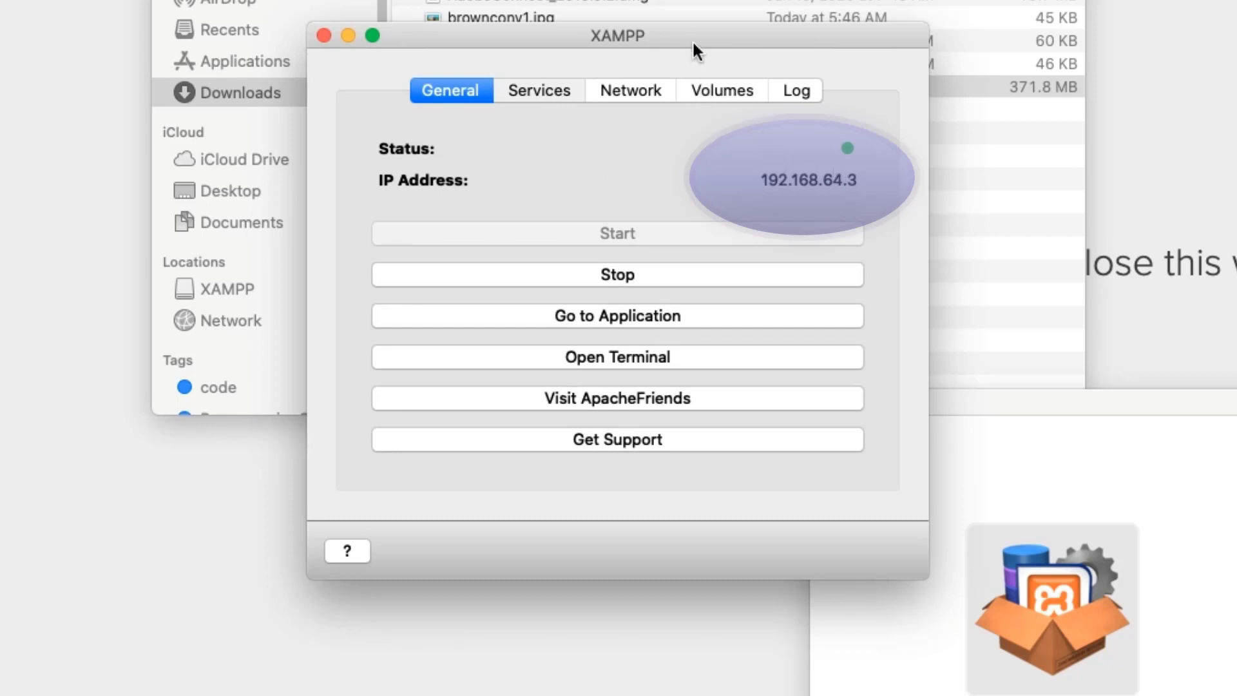
left_click_drag(692, 40, 639, 0)
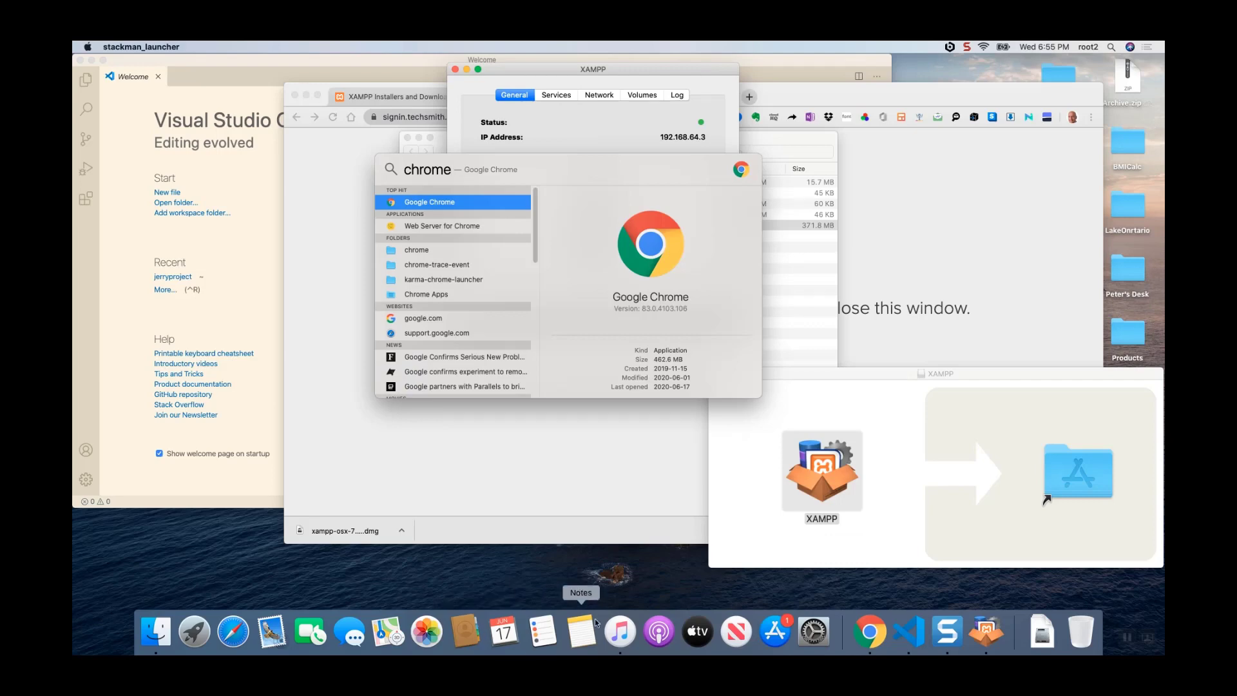
- Switch to Google Chrome and close the TechSmith sign-in tab
key("Return")
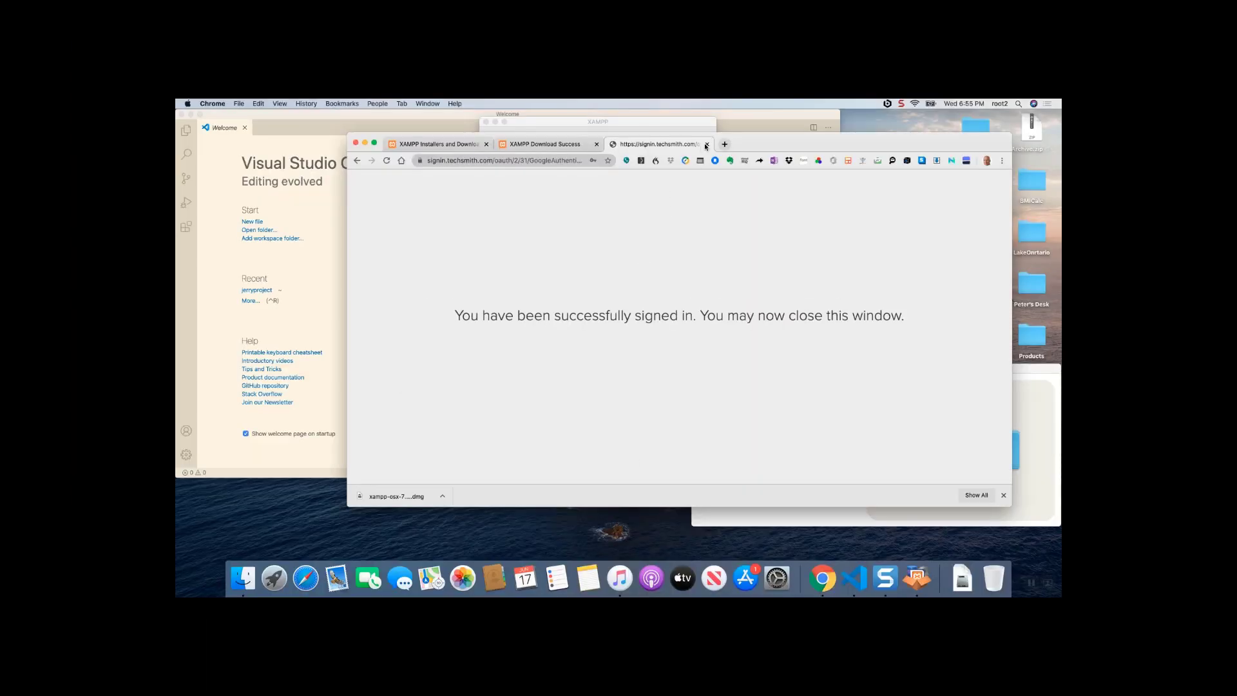
left_click(728, 97)
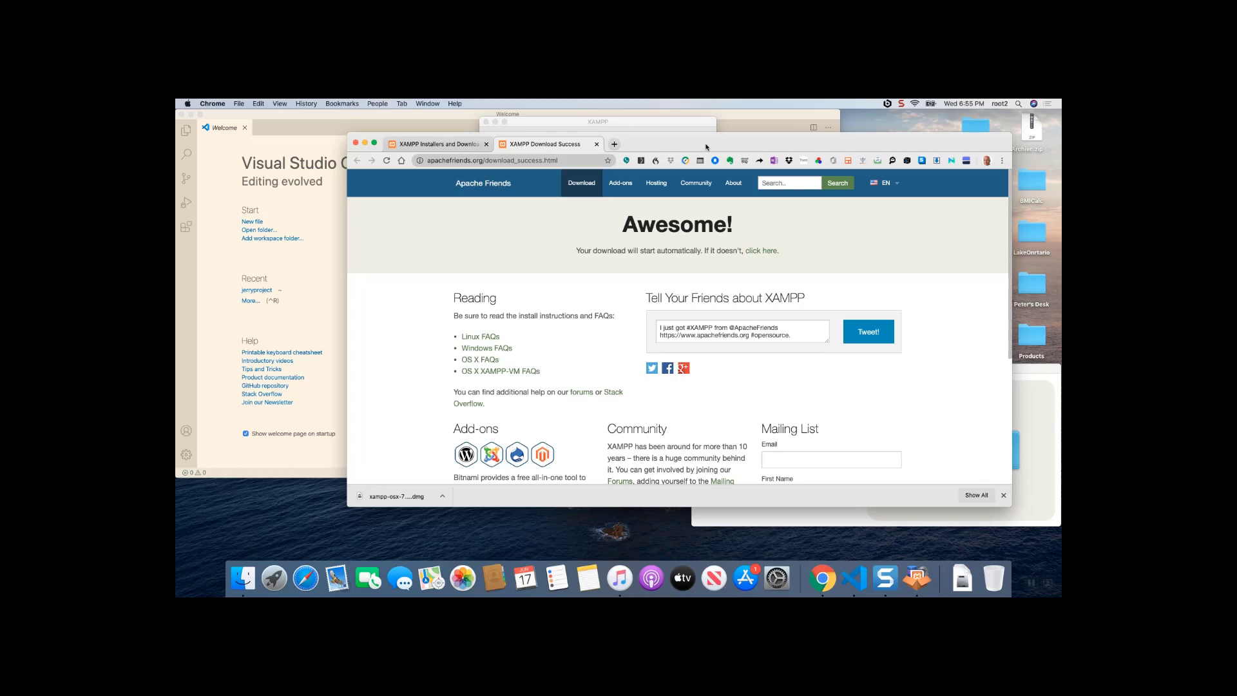
key("super+Tab")
key("super+Tab")
key("super+Tab")
key("super+Tab")
key("super+Tab")
key("super+Tab")
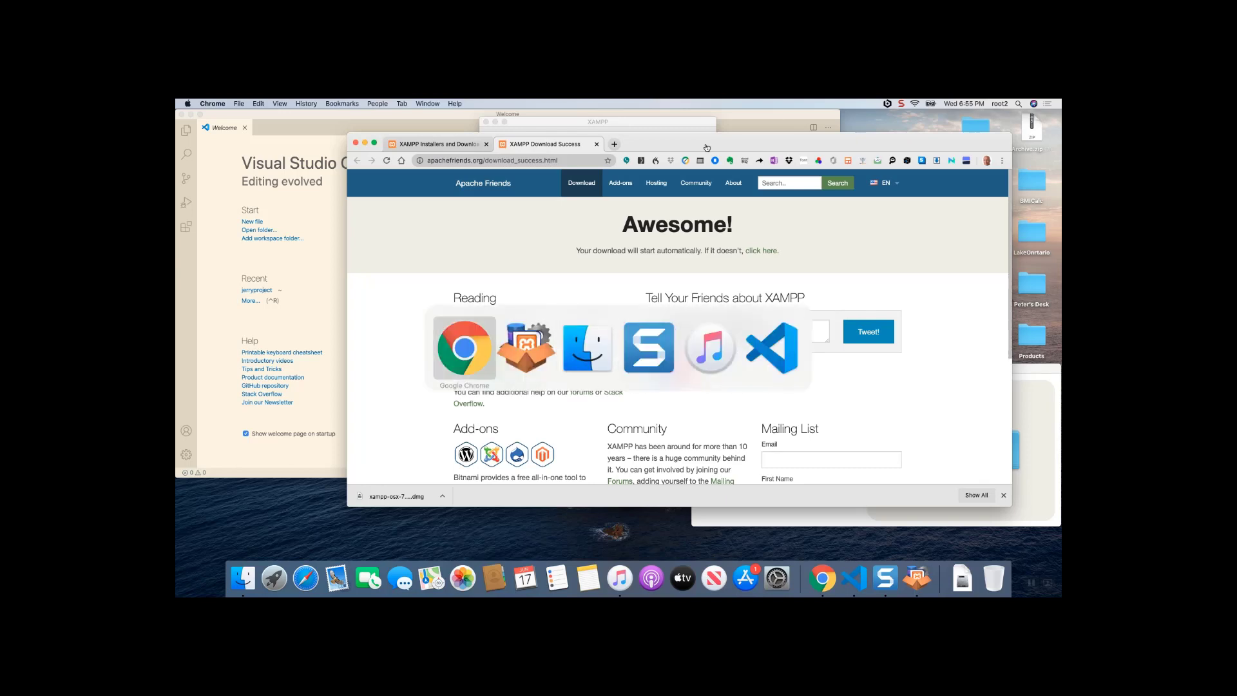
key("super+Tab")
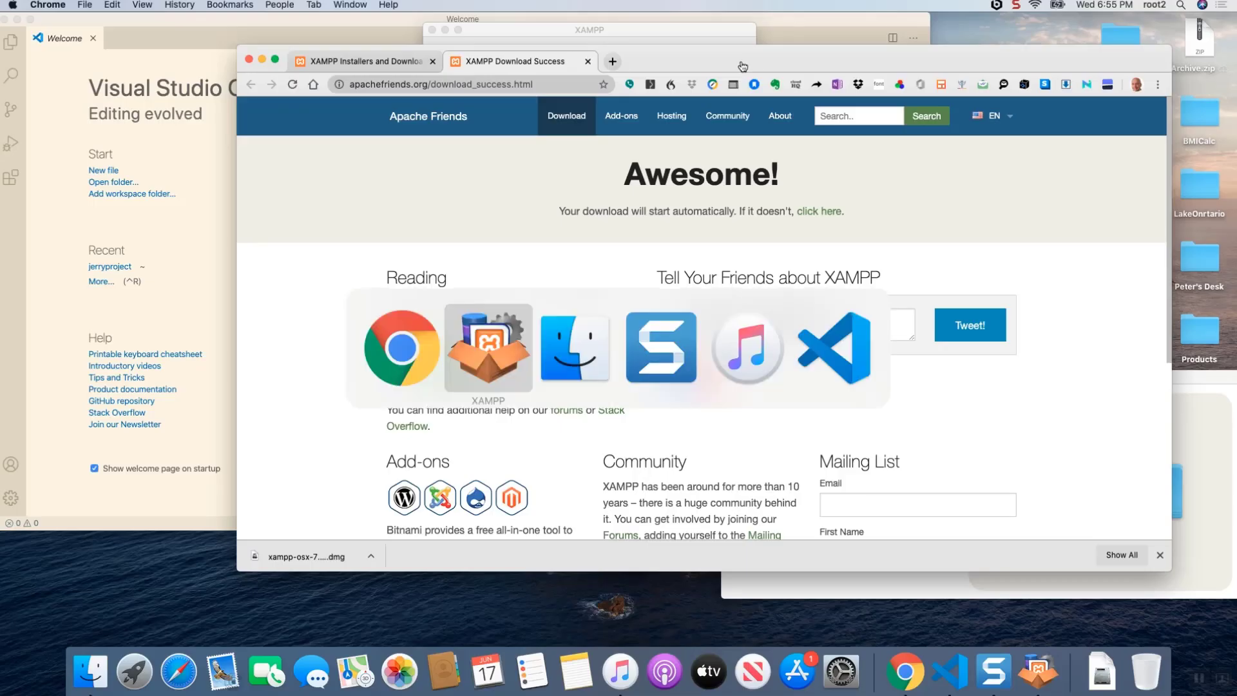
key("super+Tab")
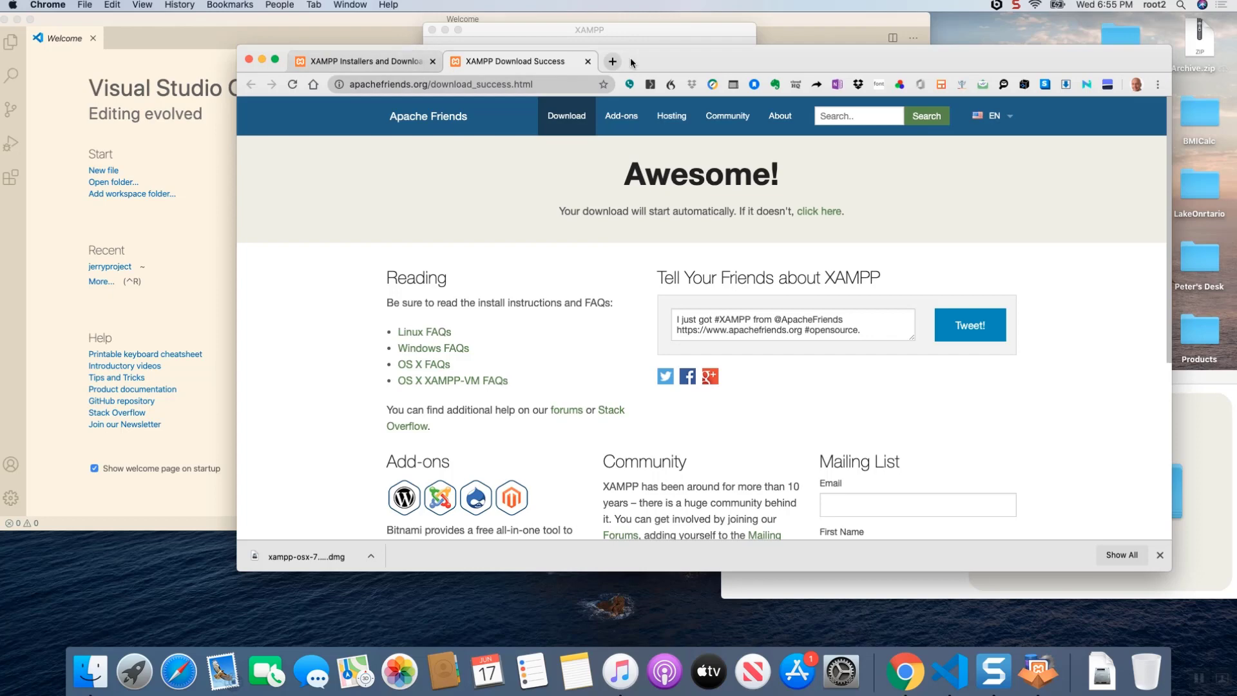
- Move the browser window to uncover XAMPP's IP address and load 192.168.64.3 in place of the download page
left_click_drag(631, 62, 761, 175)
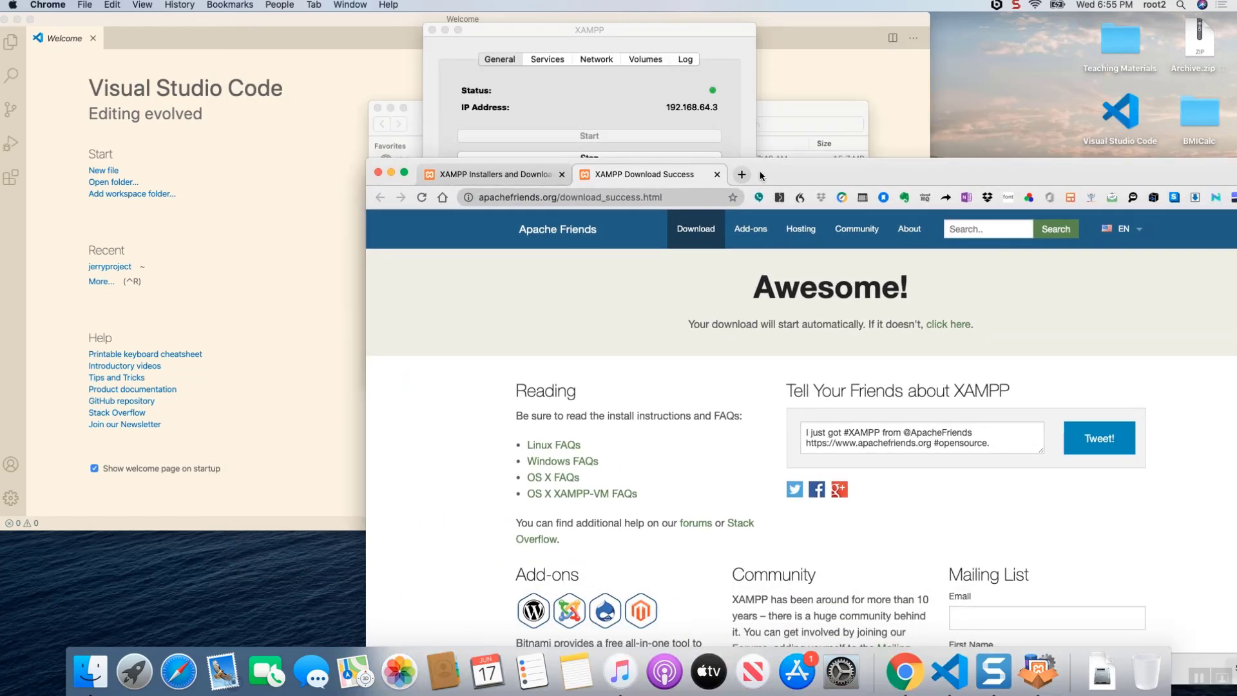
left_click(667, 197)
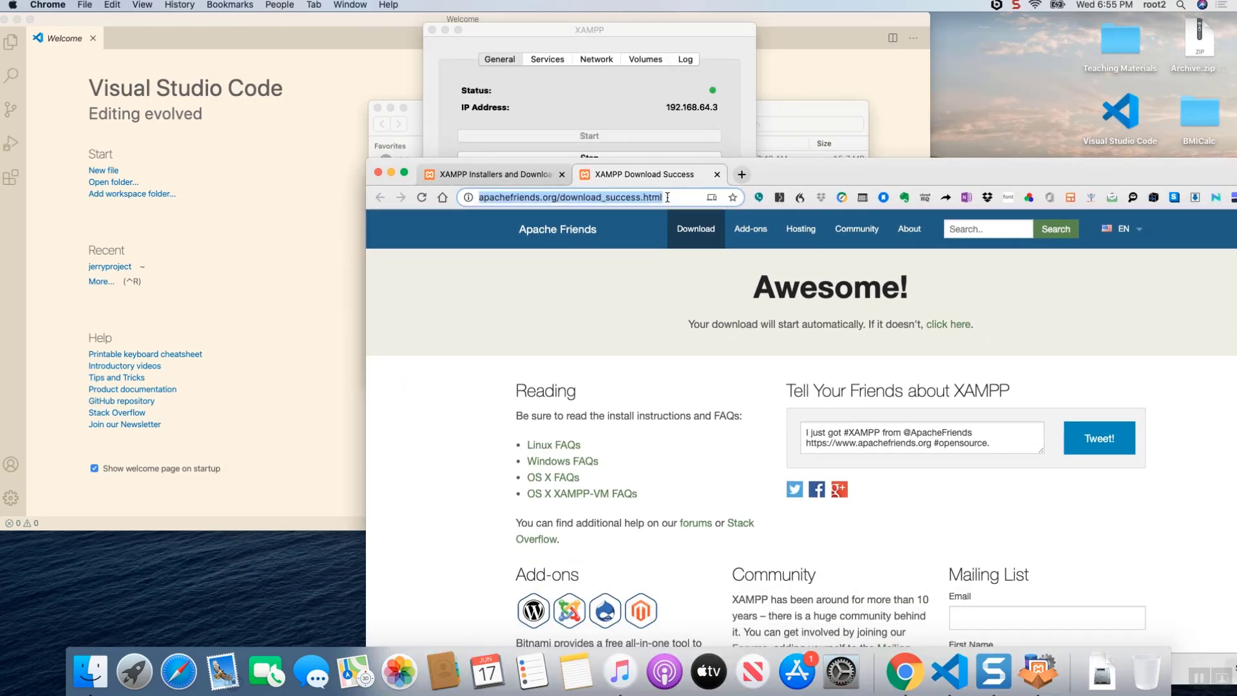
type("192")
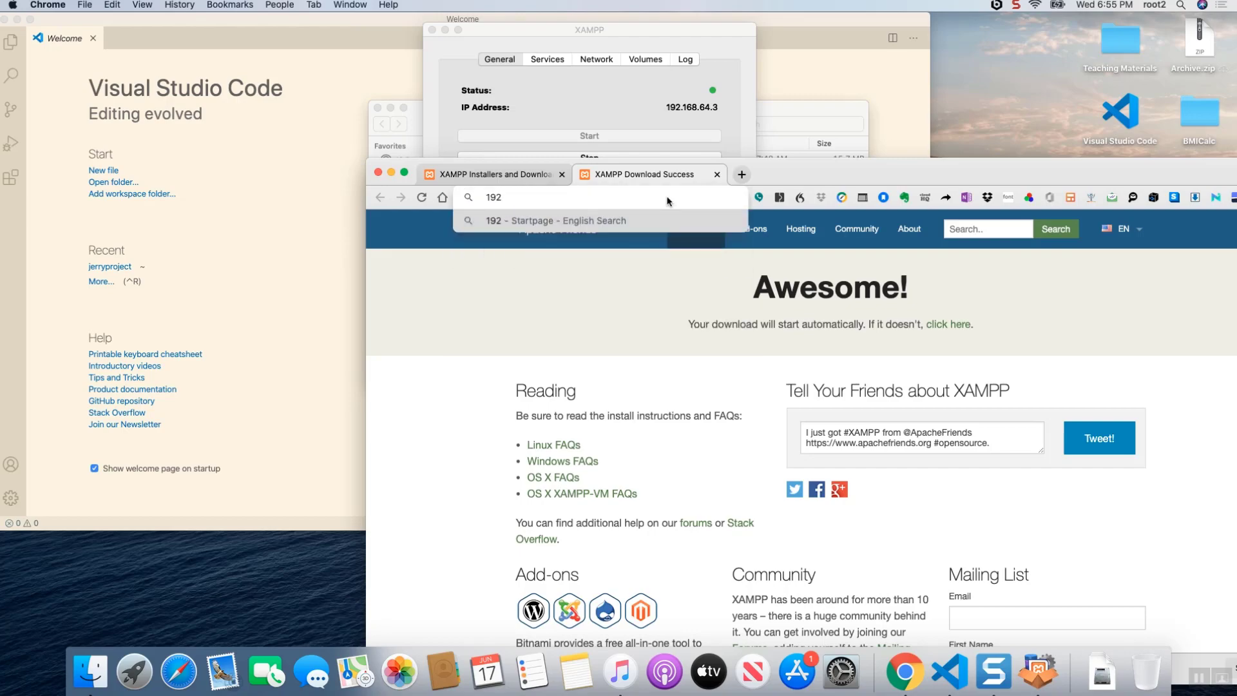
type(".")
type("16")
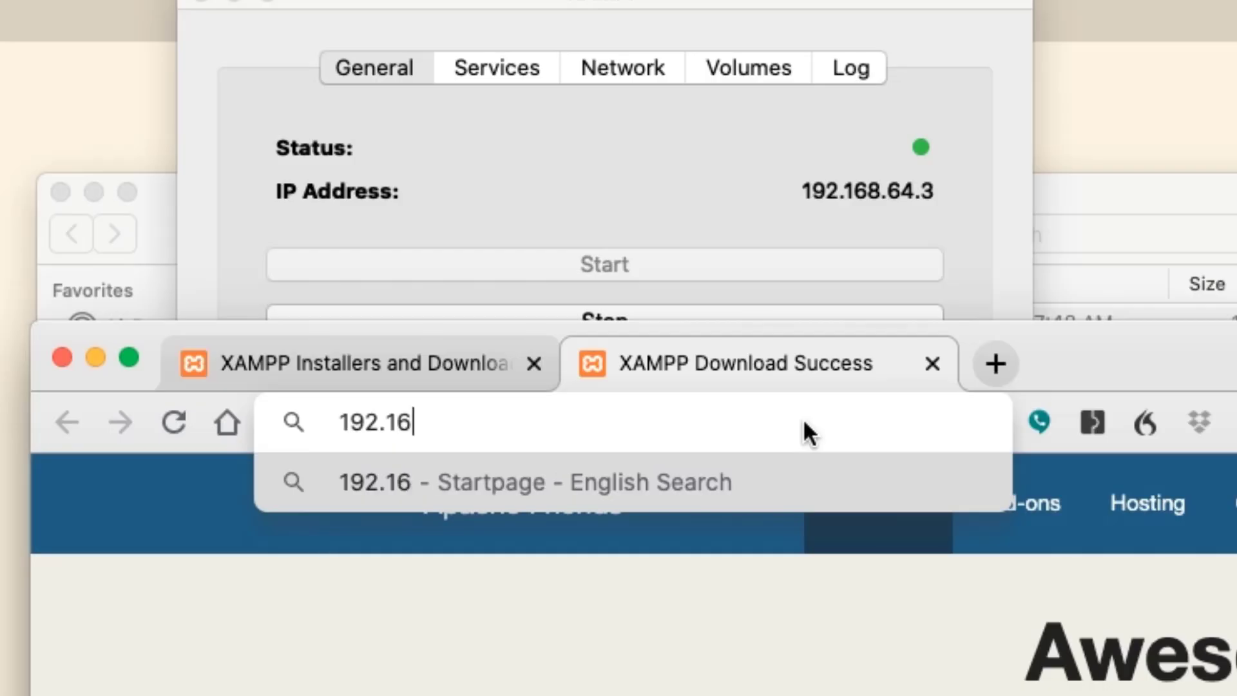
type("8.6")
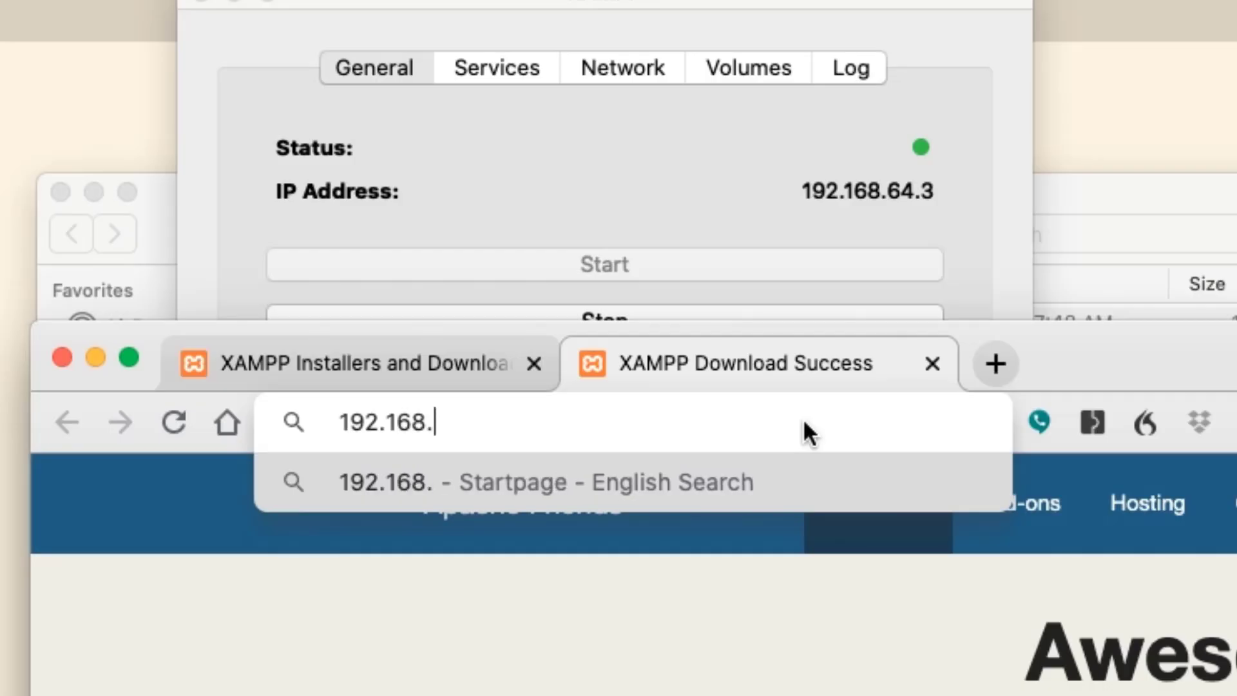
type("3")
key("BackSpace")
type("4")
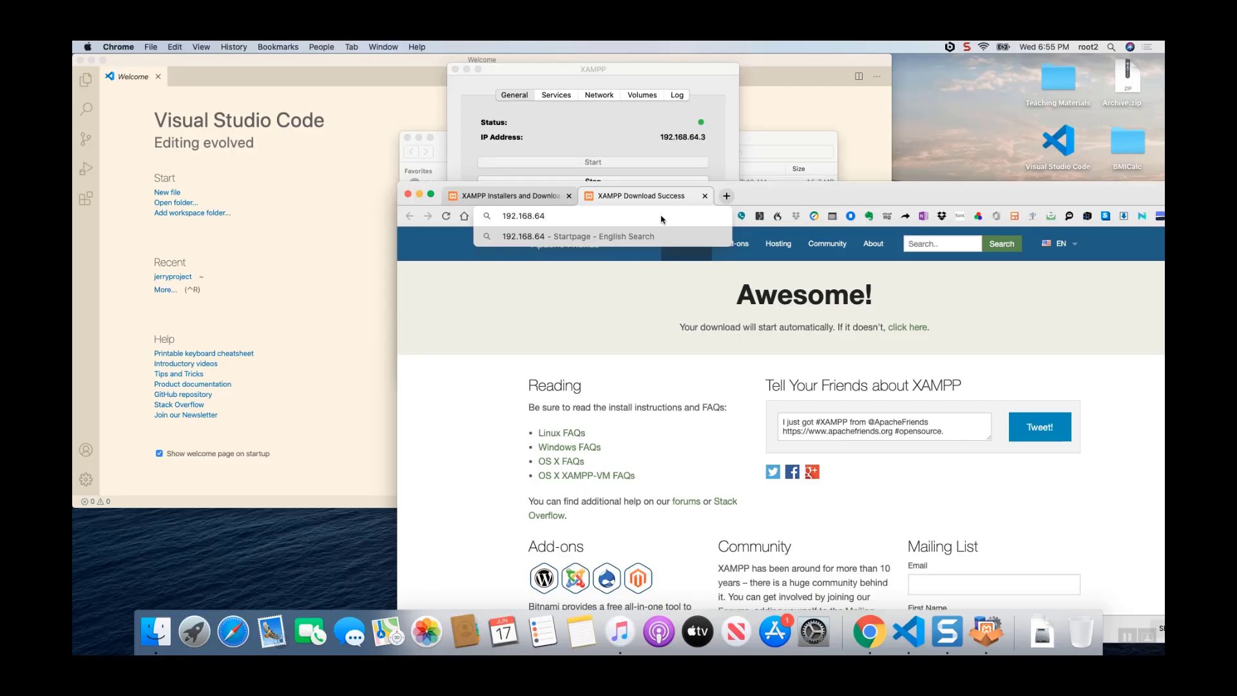
type(".3")
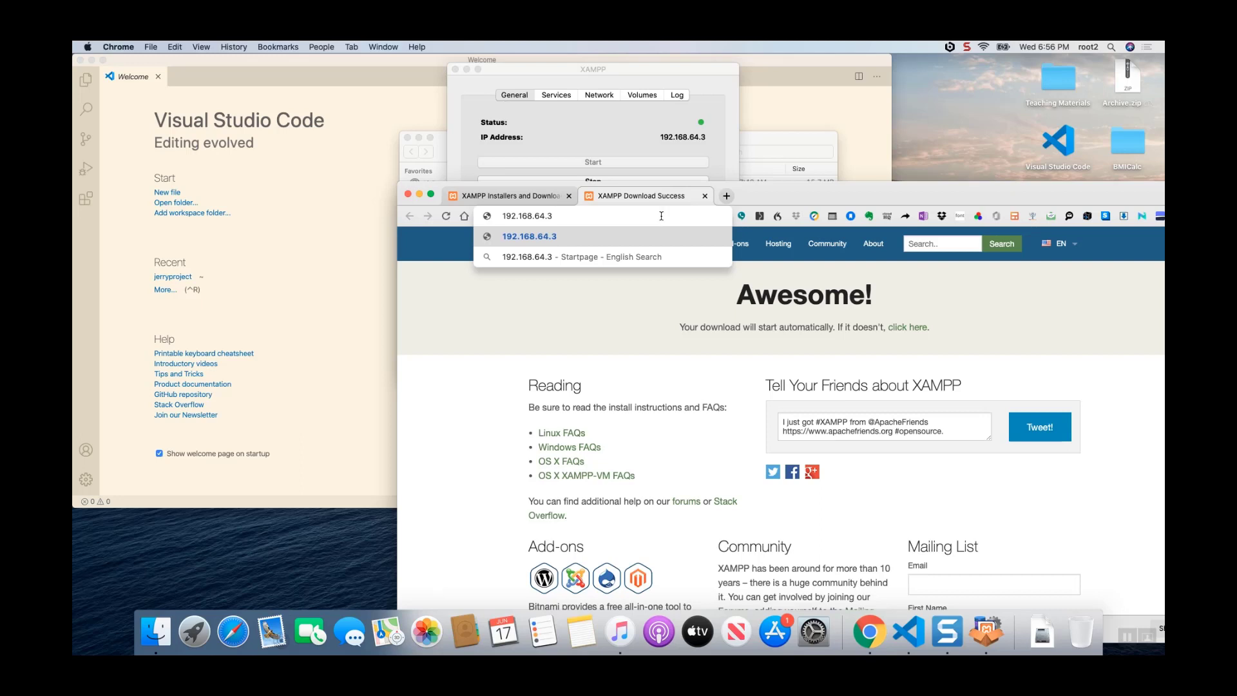
key("Return")
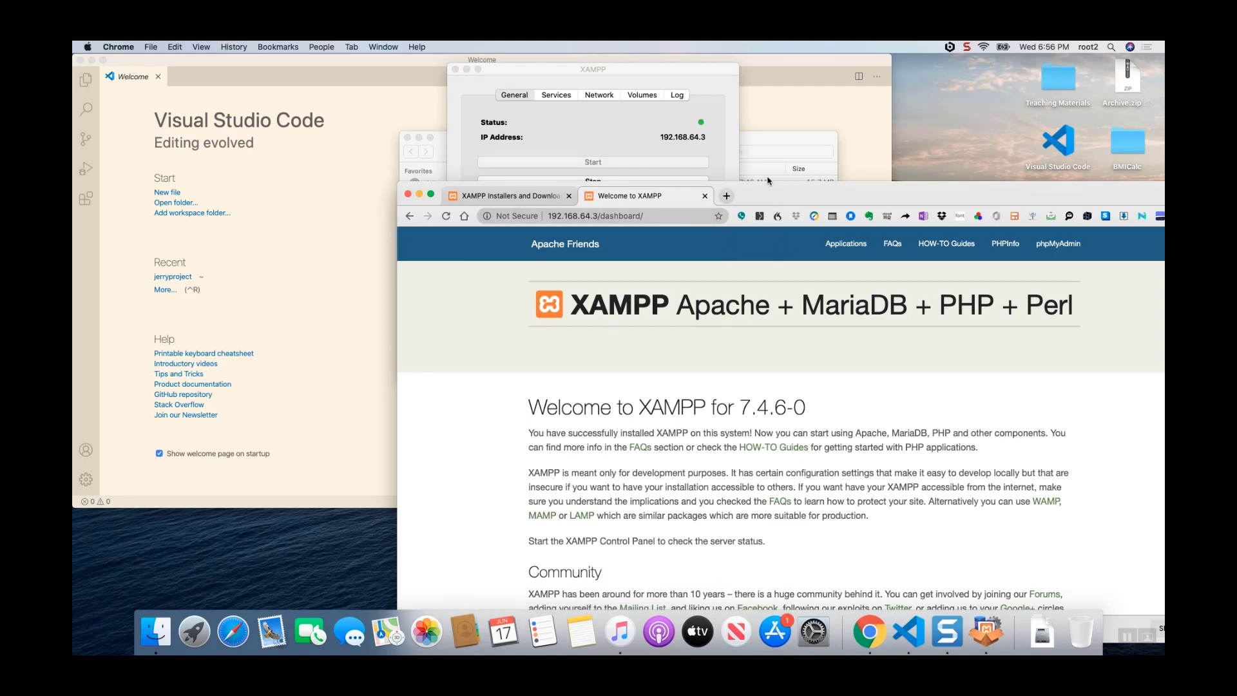
- Move the browser window further down and check the Apache, MySQL and ProFTPD services in the XAMPP manager
left_click_drag(769, 188, 796, 319)
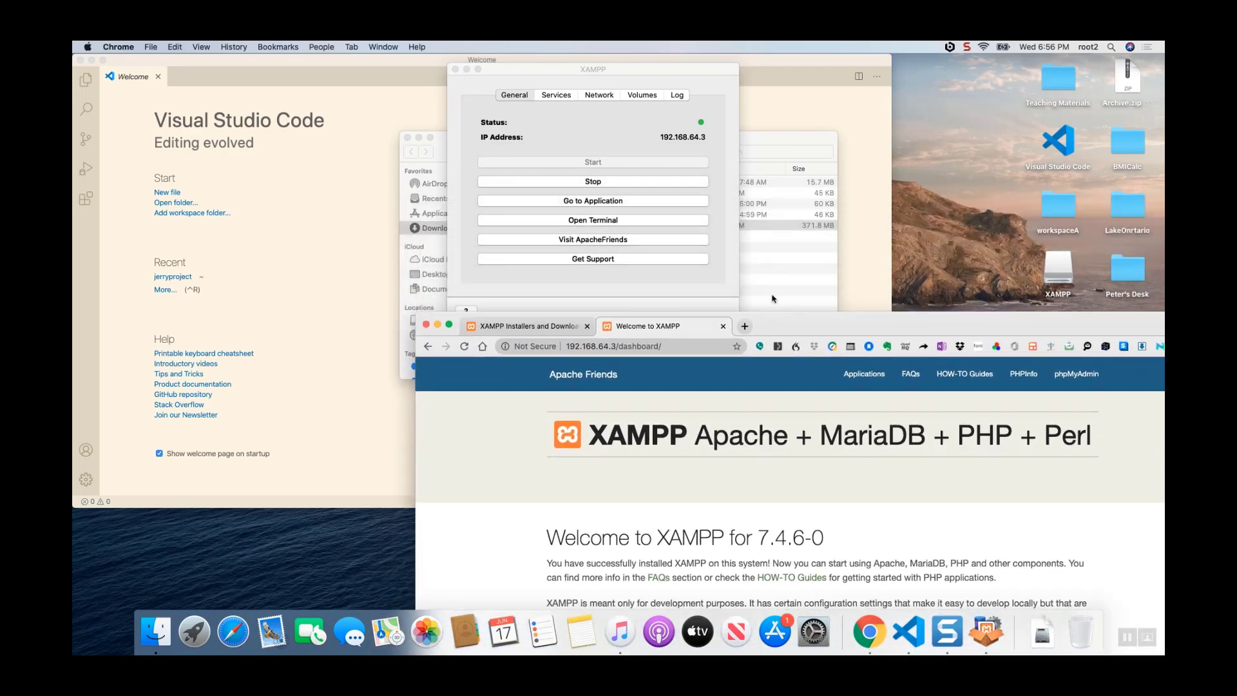
left_click(556, 95)
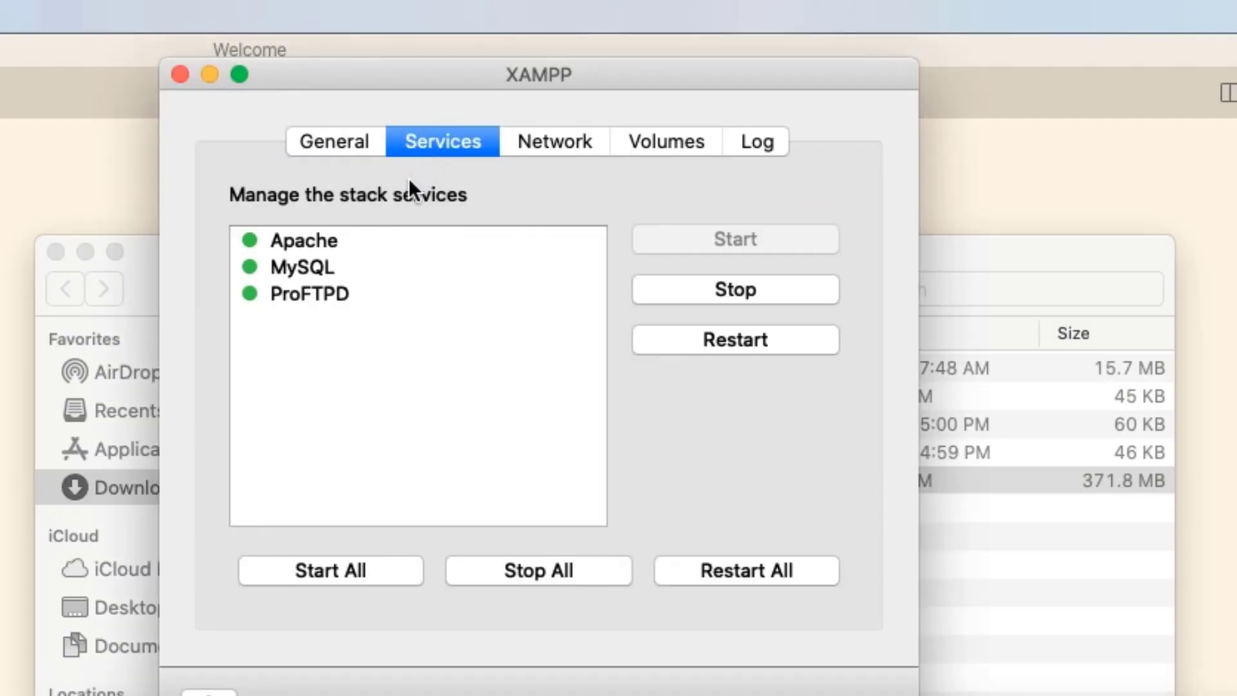
left_click(318, 243)
left_click(318, 267)
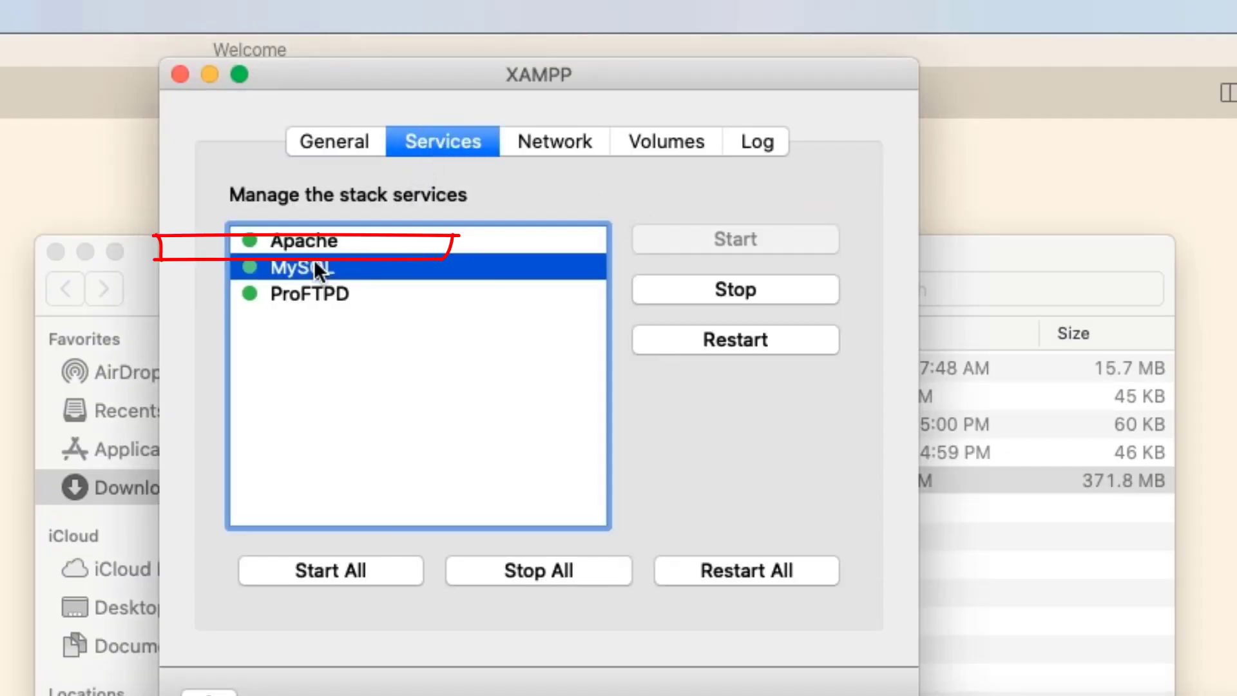
left_click(311, 294)
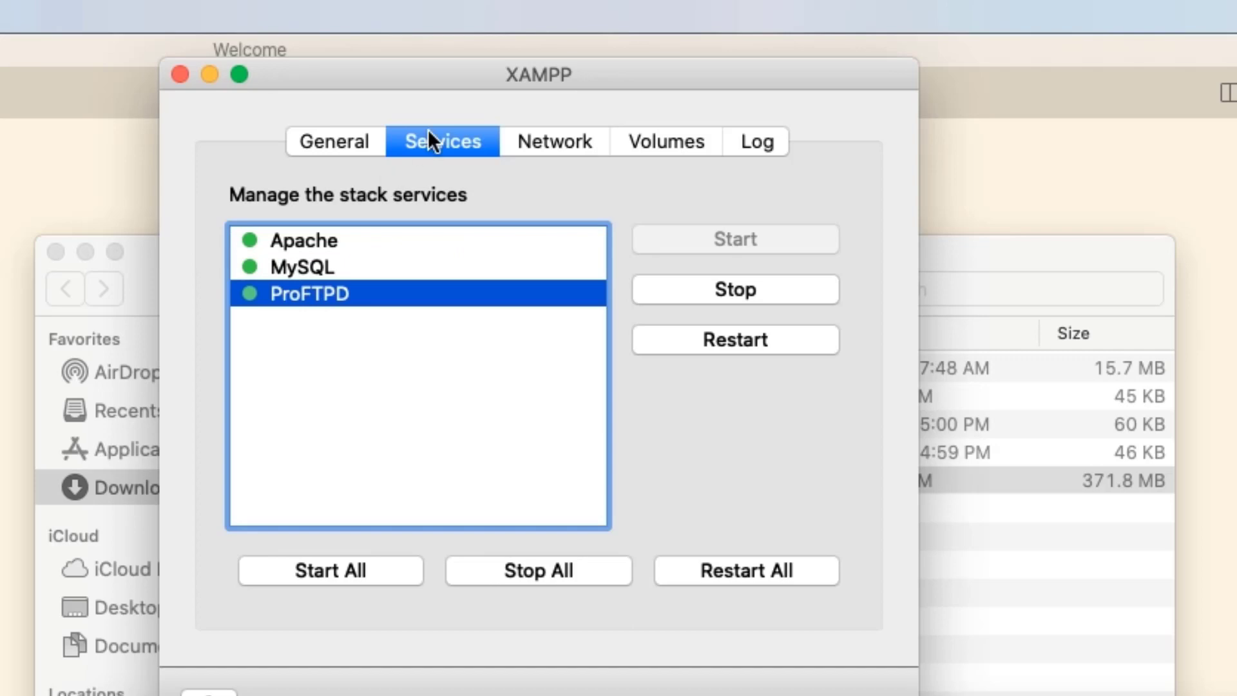
- Stop the MySQL and ProFTPD services individually while leaving Apache running
left_click(358, 245)
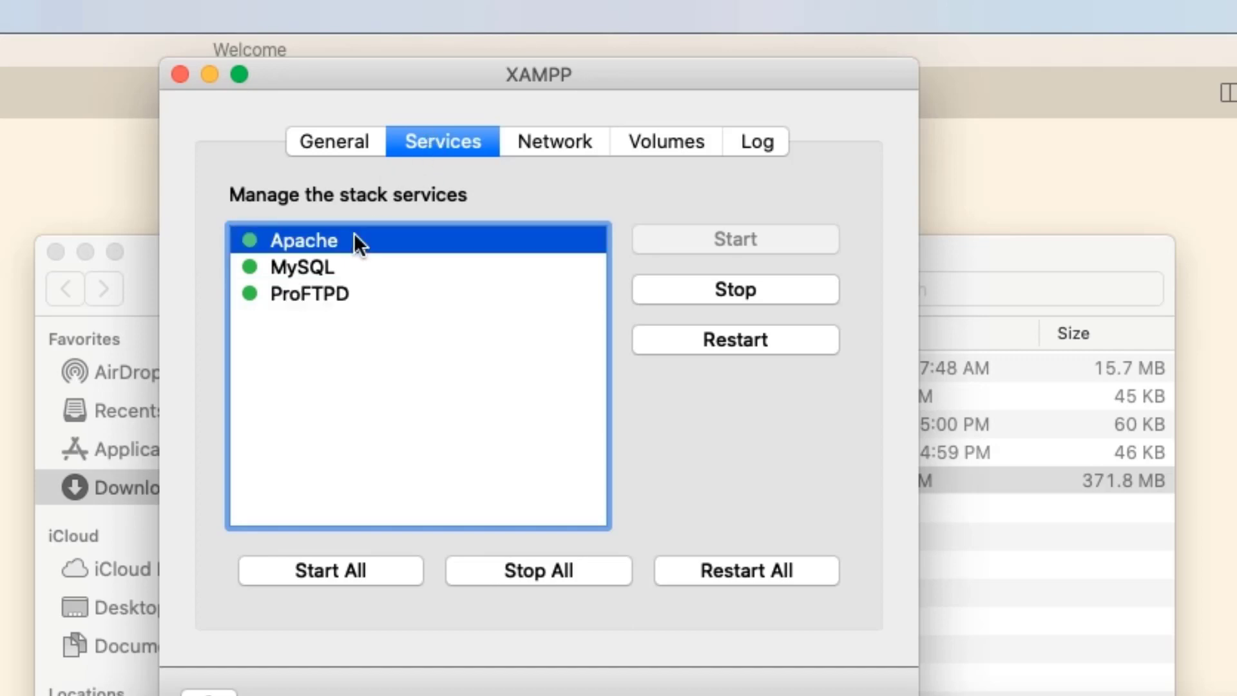
left_click(417, 270)
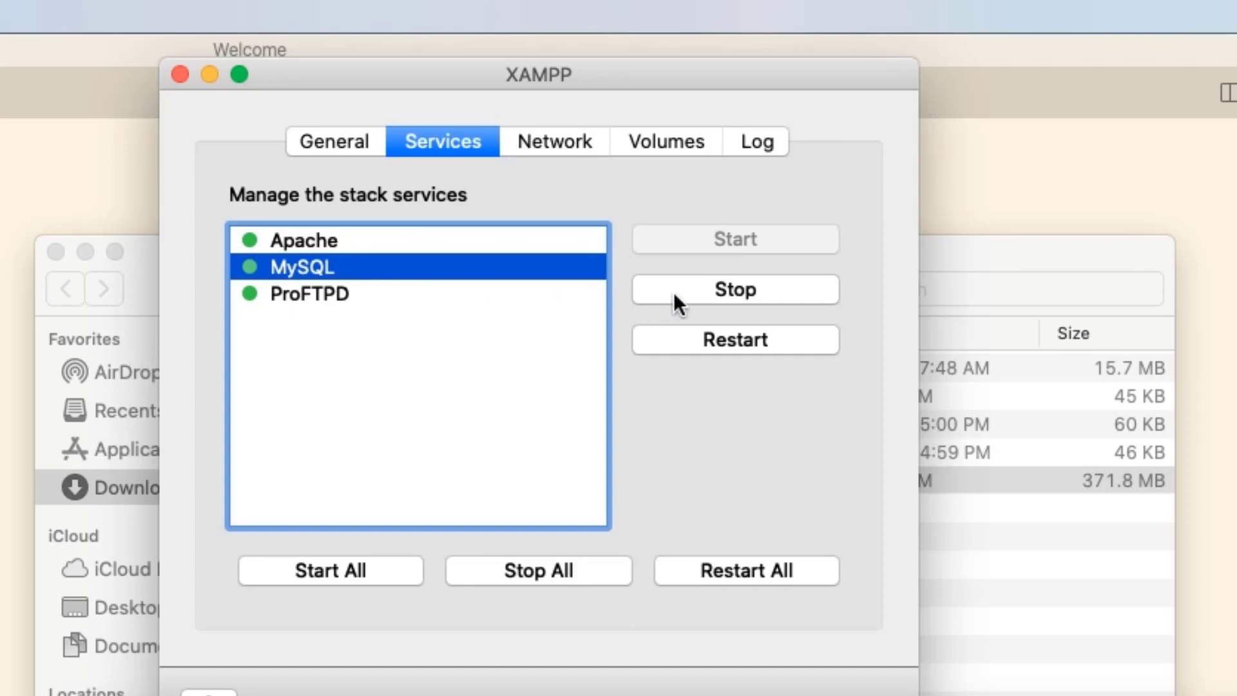
left_click(720, 297)
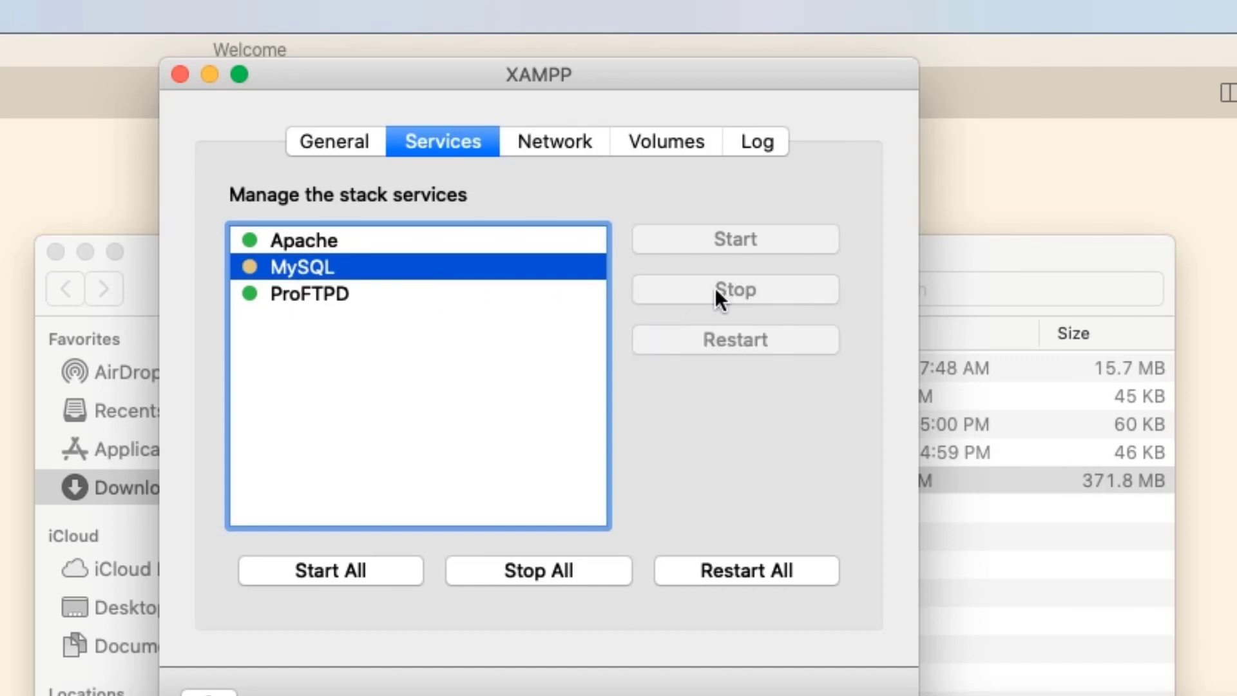
left_click(328, 297)
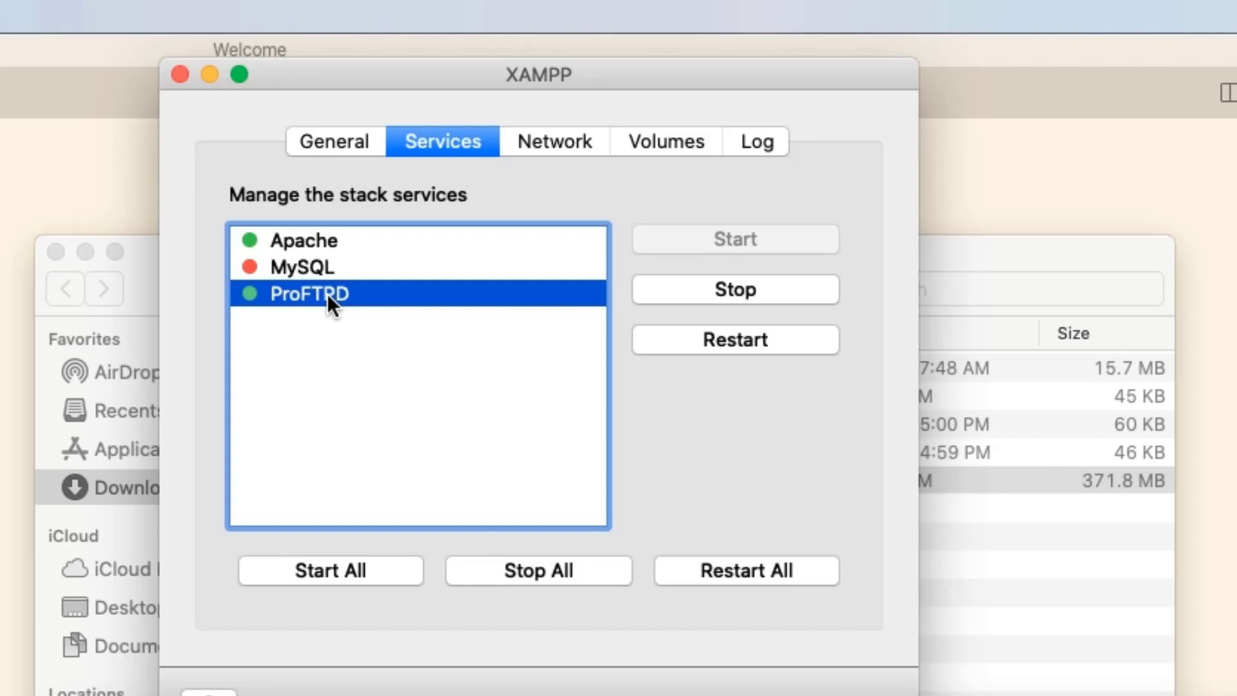
left_click(735, 292)
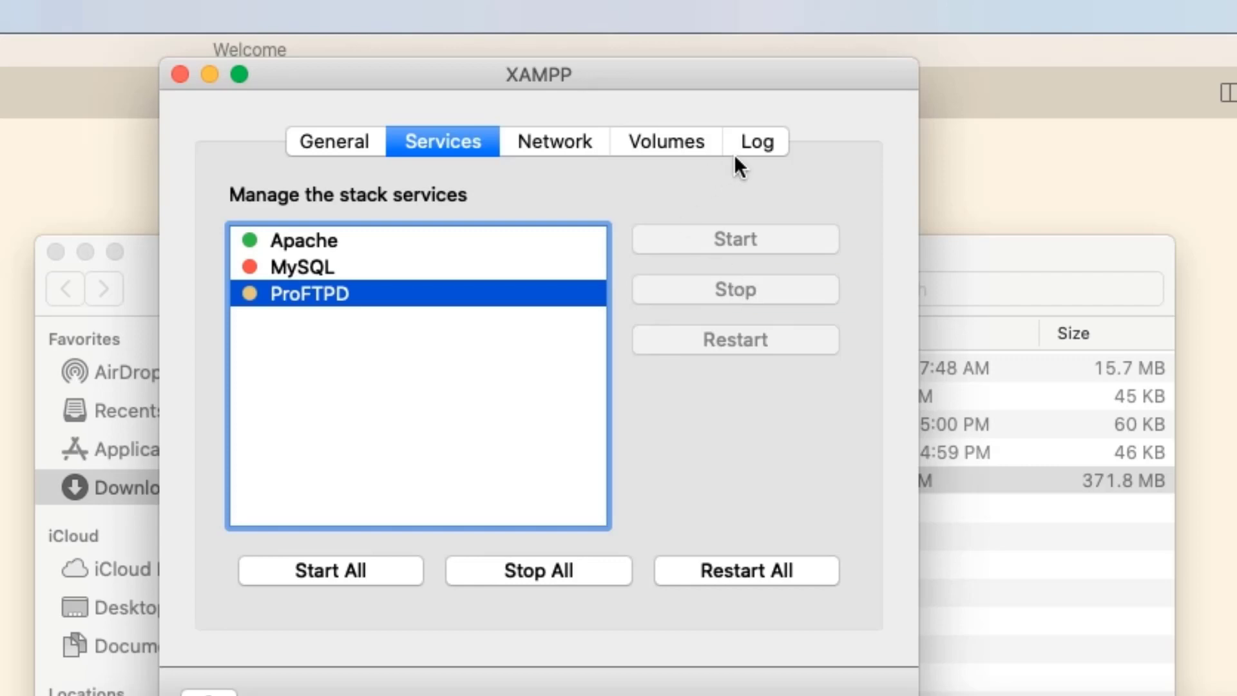
- Review the stack's log, port forwarding rules and general status, and return to the services list with Apache selected
left_click(757, 140)
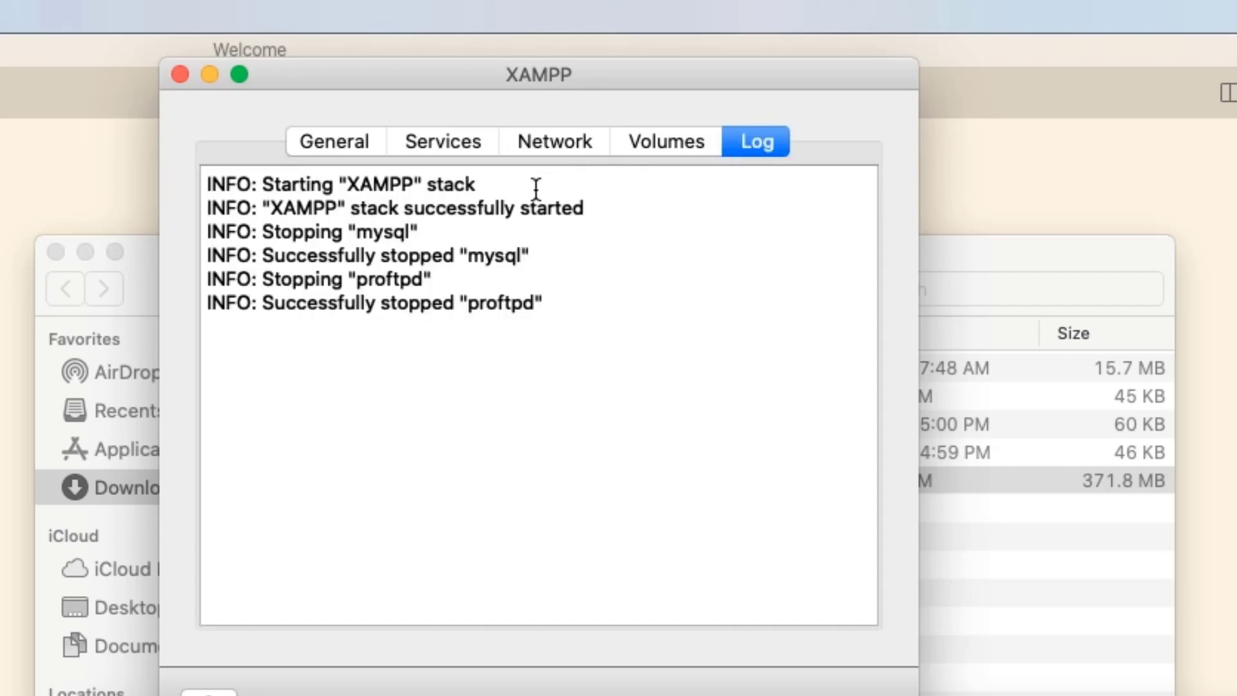
left_click(551, 146)
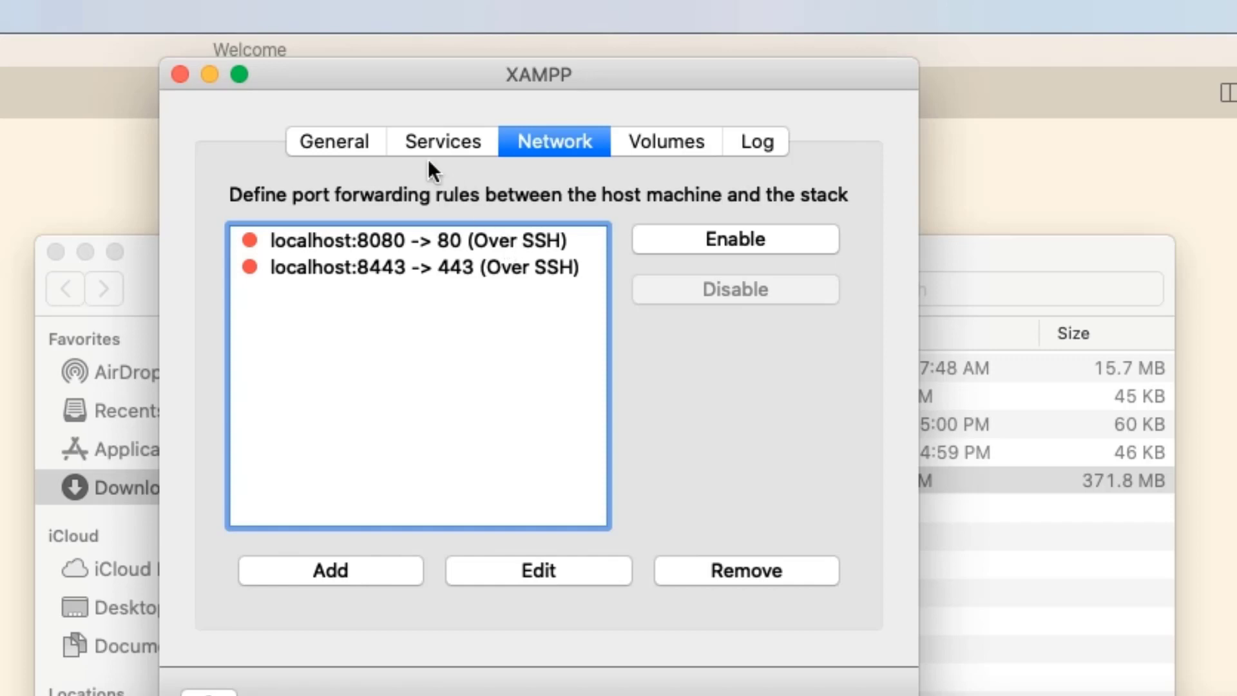
left_click(357, 139)
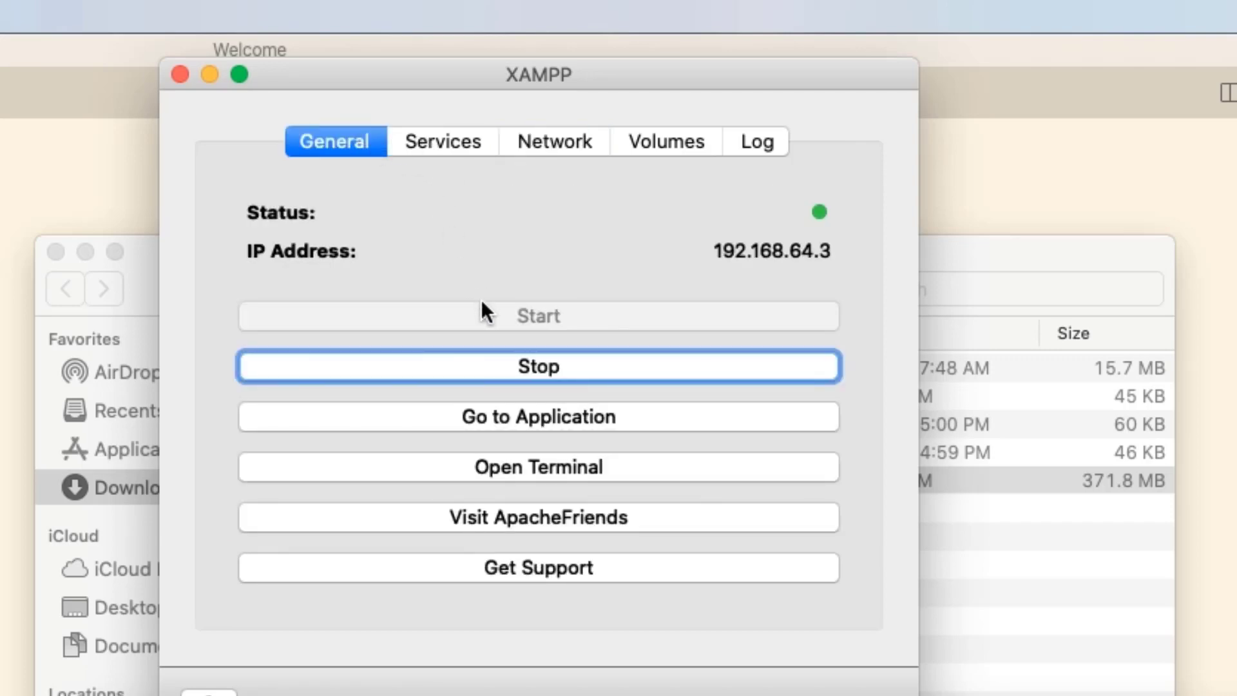
left_click(460, 145)
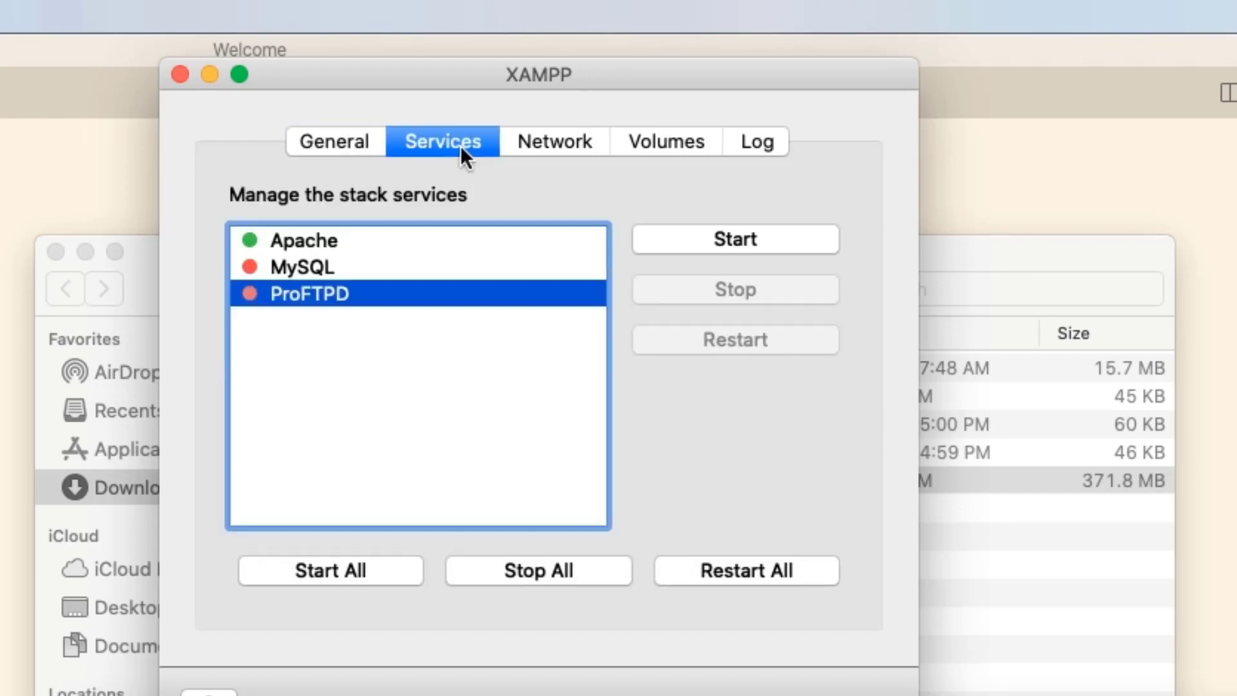
left_click(438, 242)
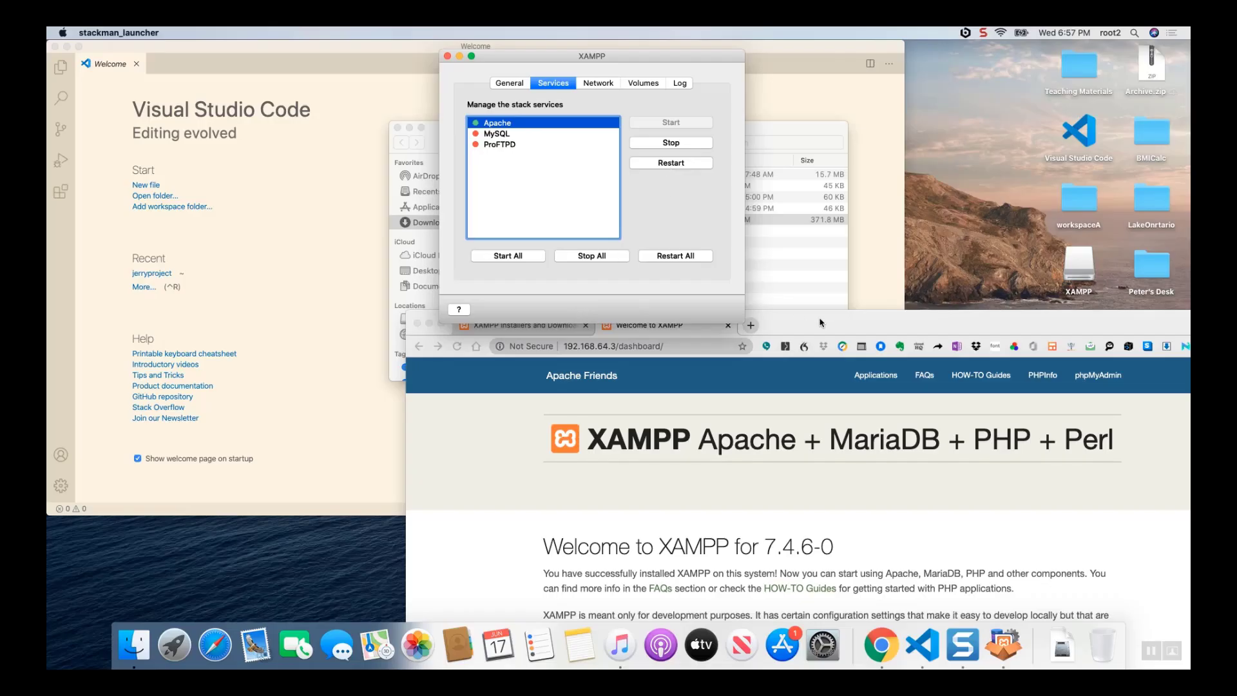
- Move the browser window so the dashboard address is in full view and display the stack's exported data volumes in the XAMPP manager
left_click_drag(821, 320, 644, 296)
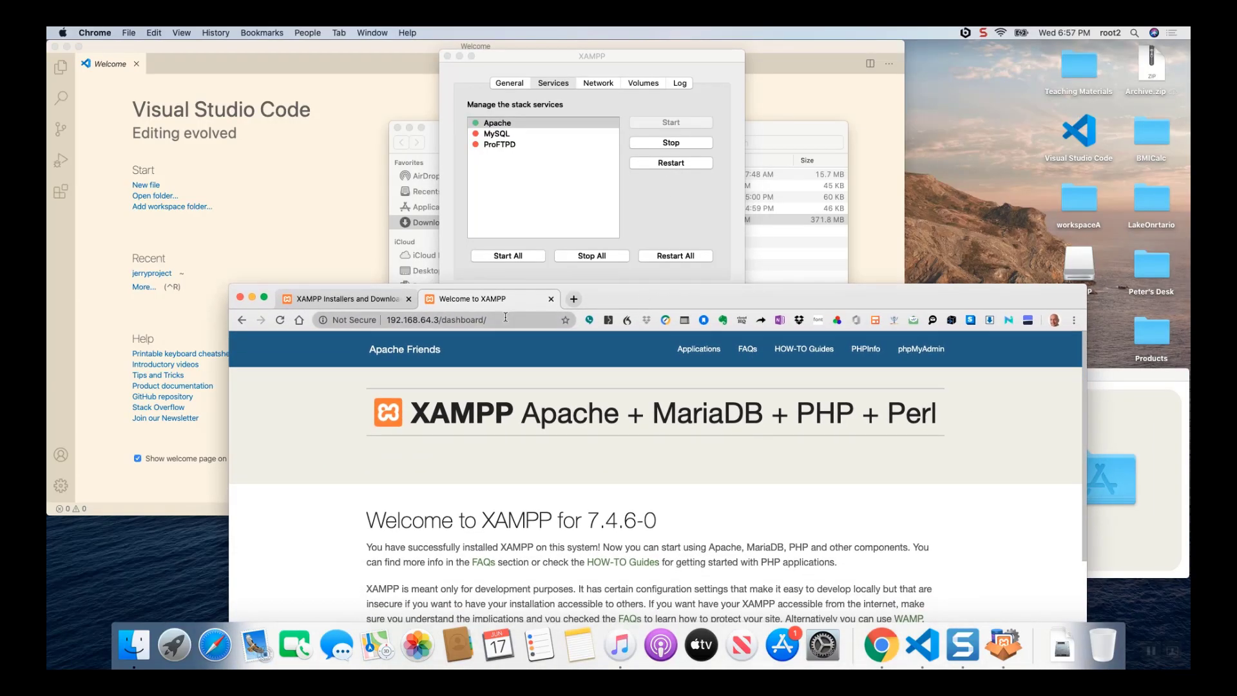
left_click_drag(505, 320, 441, 320)
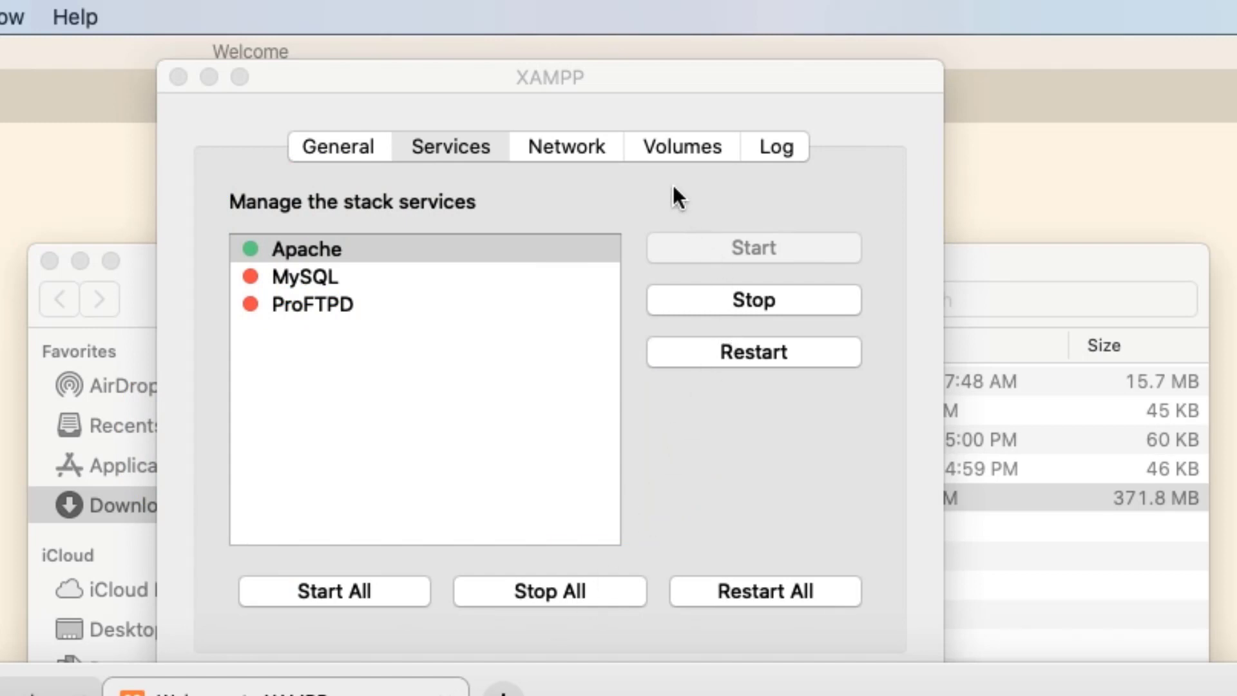
left_click(671, 148)
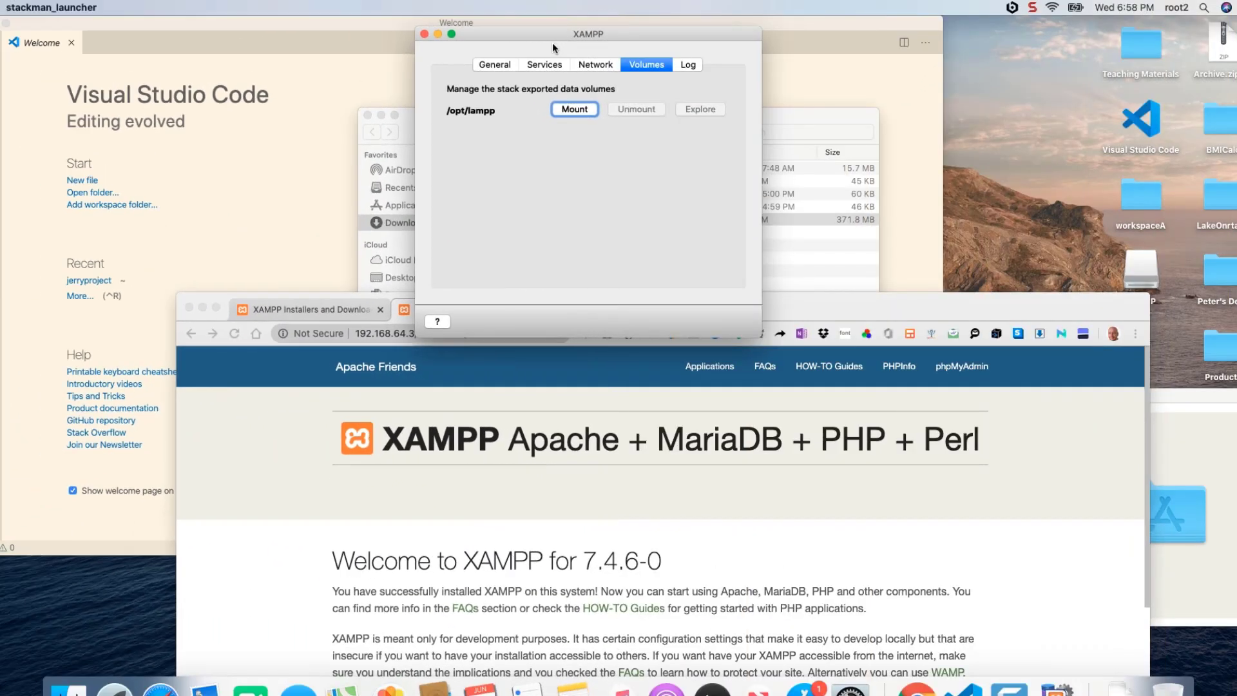
- Switch to Finder and close the XAMPP installer window
key("super+Tab")
key("super+Tab")
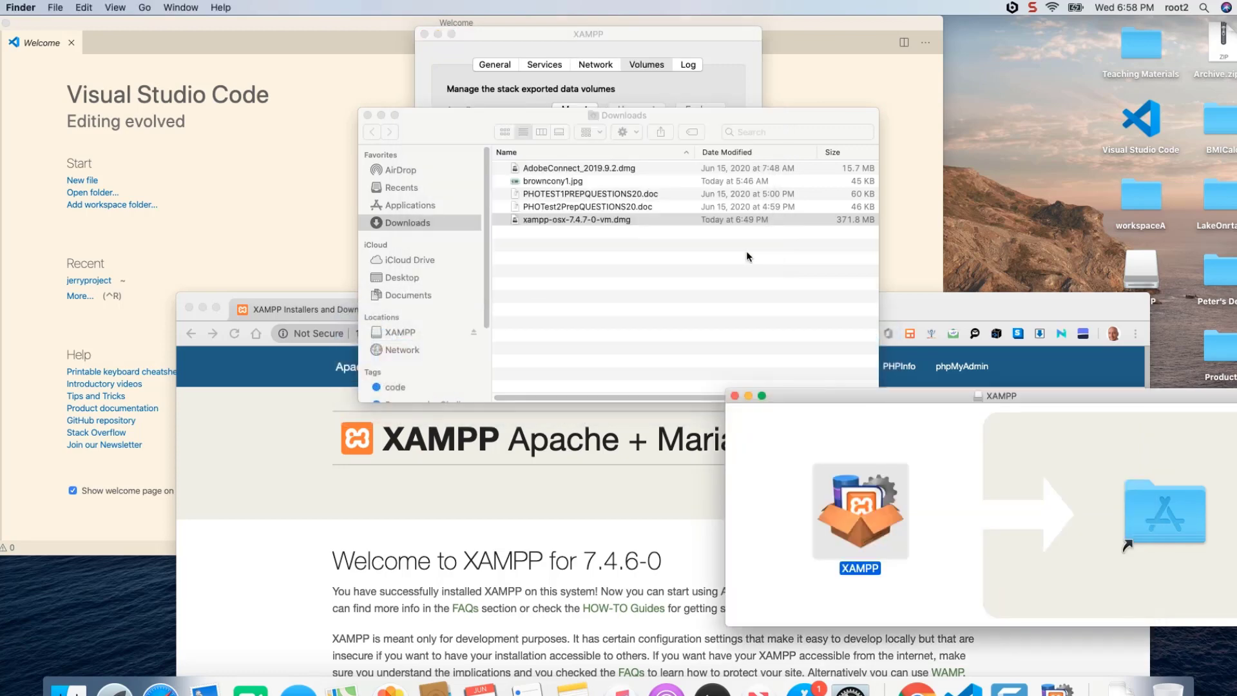
left_click_drag(726, 626, 322, 676)
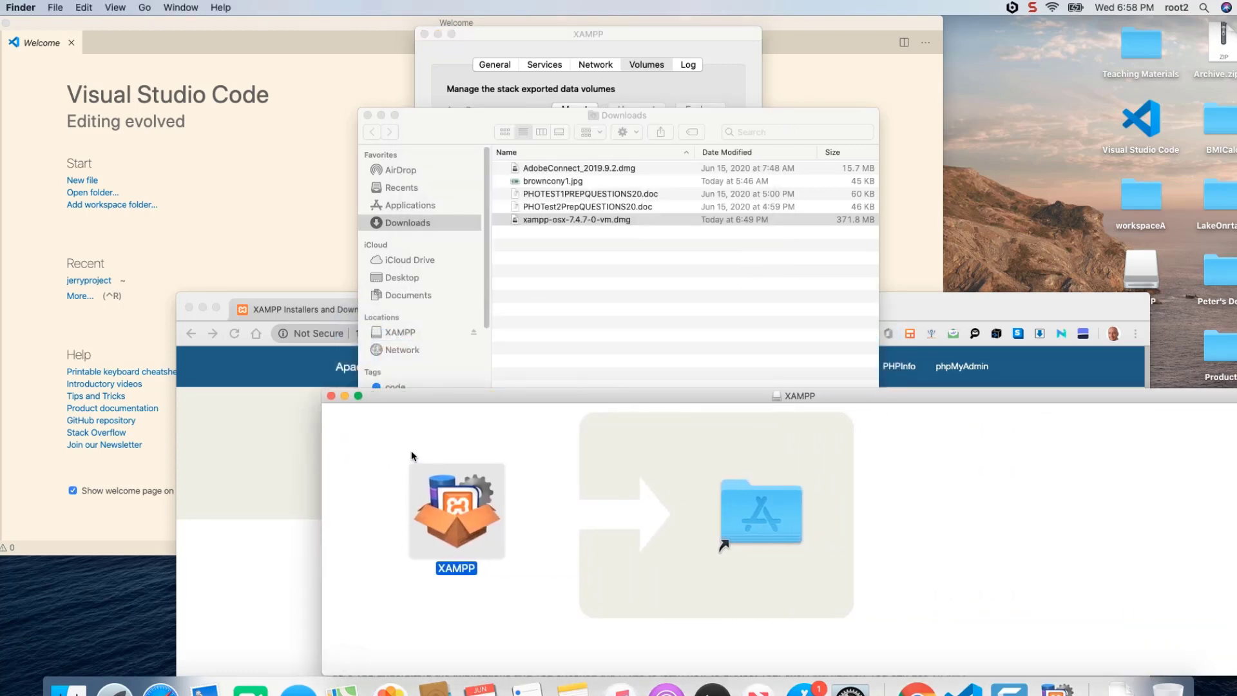
left_click(331, 396)
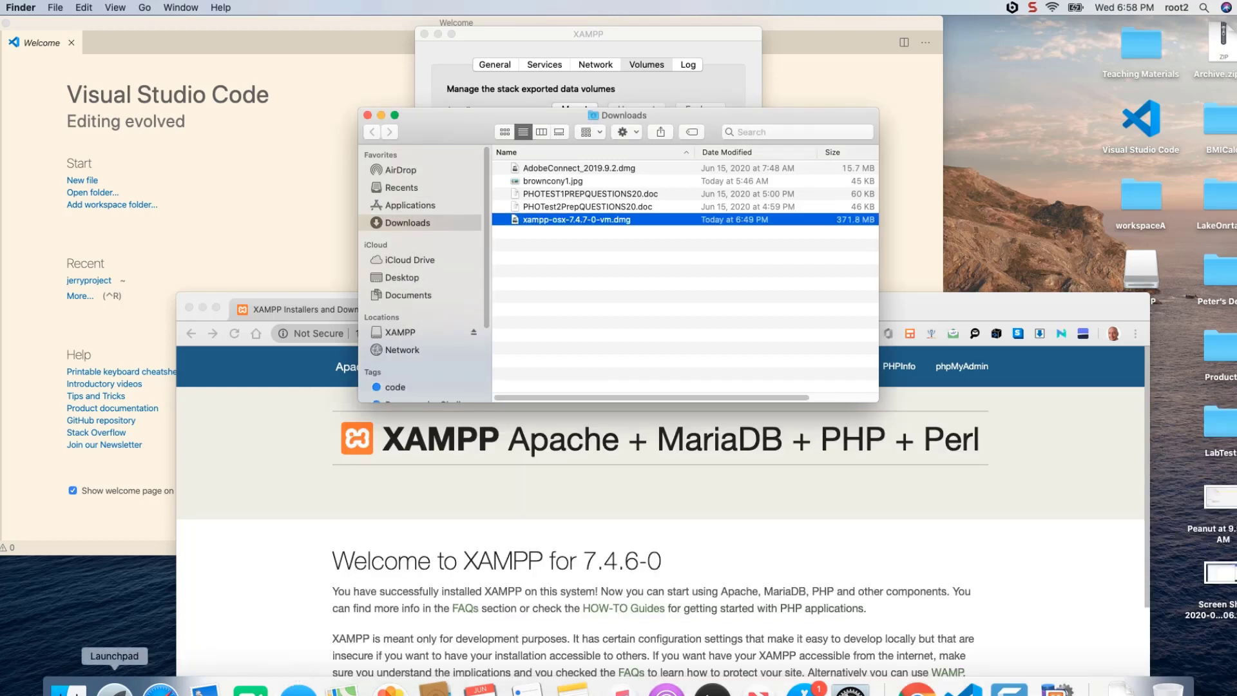
- Show the XAMPP location in the Downloads Finder window and move that window clear of the XAMPP manager
left_click(69, 688)
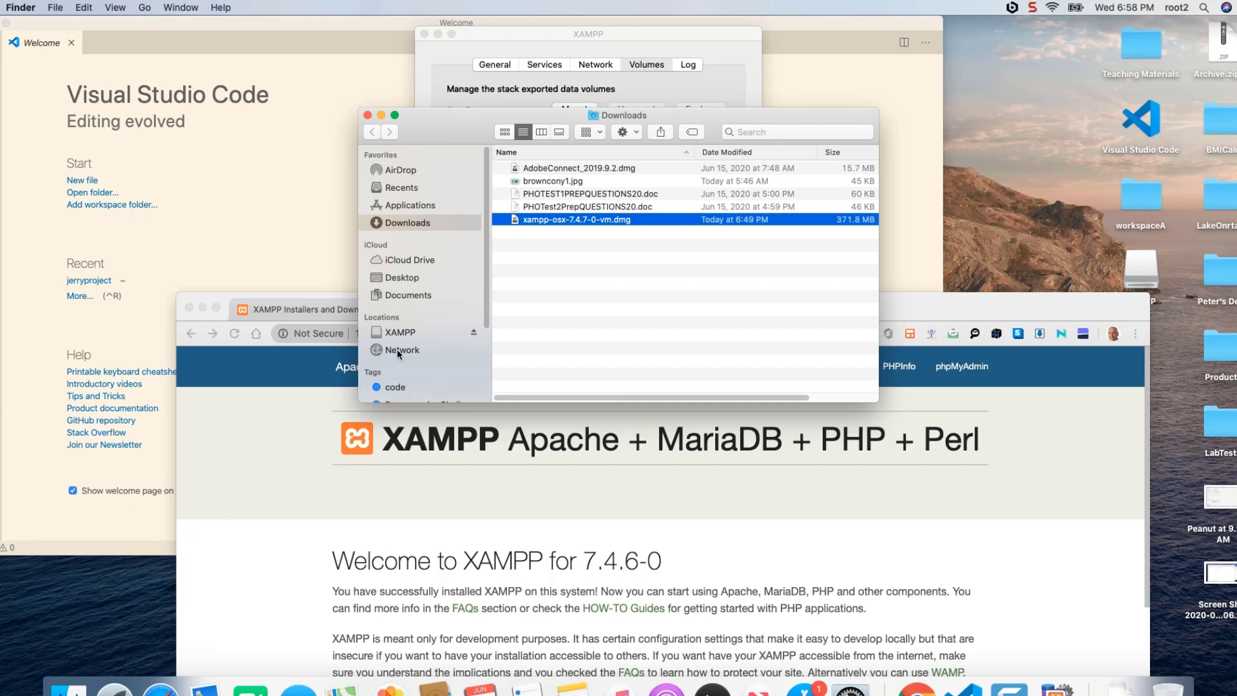
left_click(418, 334)
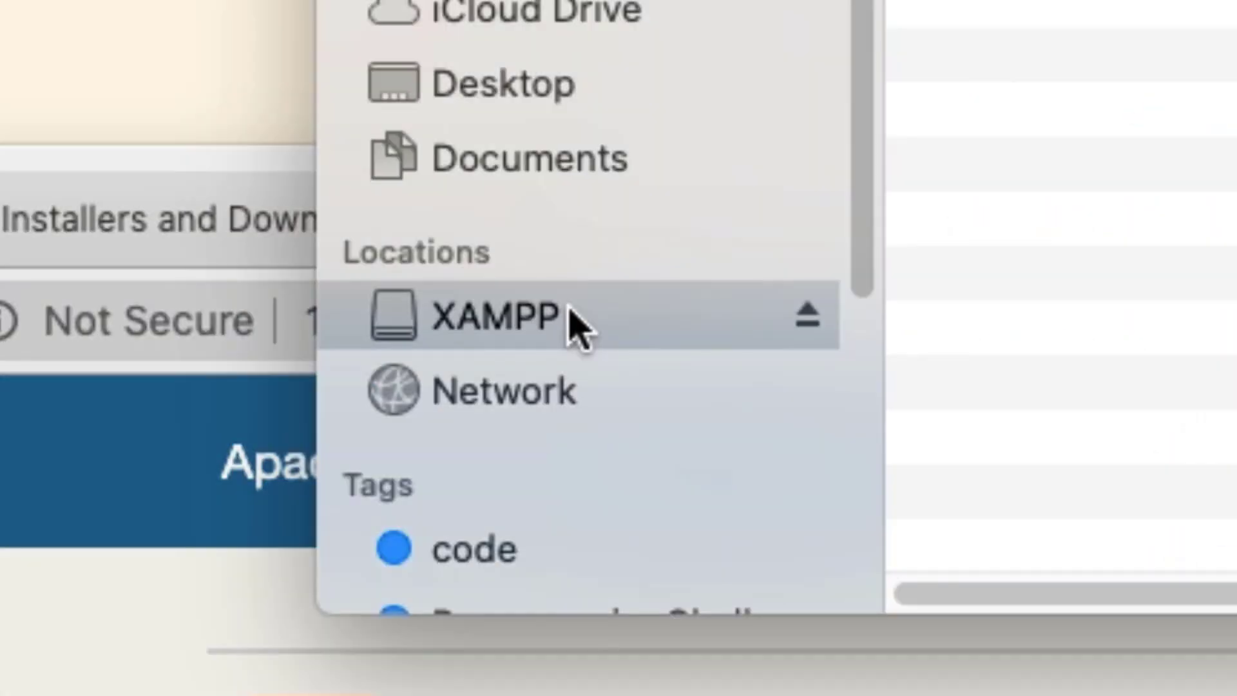
left_click_drag(773, 2, 1236, 2)
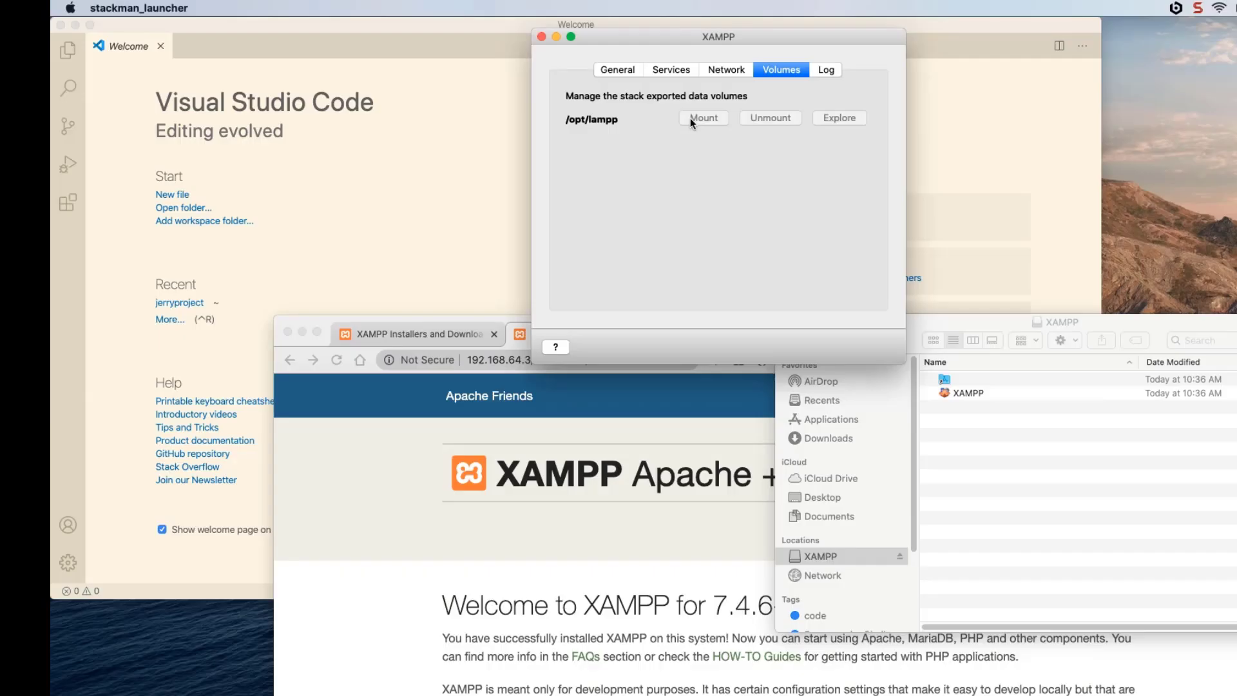
- Mount the /opt/lampp volume and open the lampp folder on the 192.168.64.3 location in Finder
left_click(690, 118)
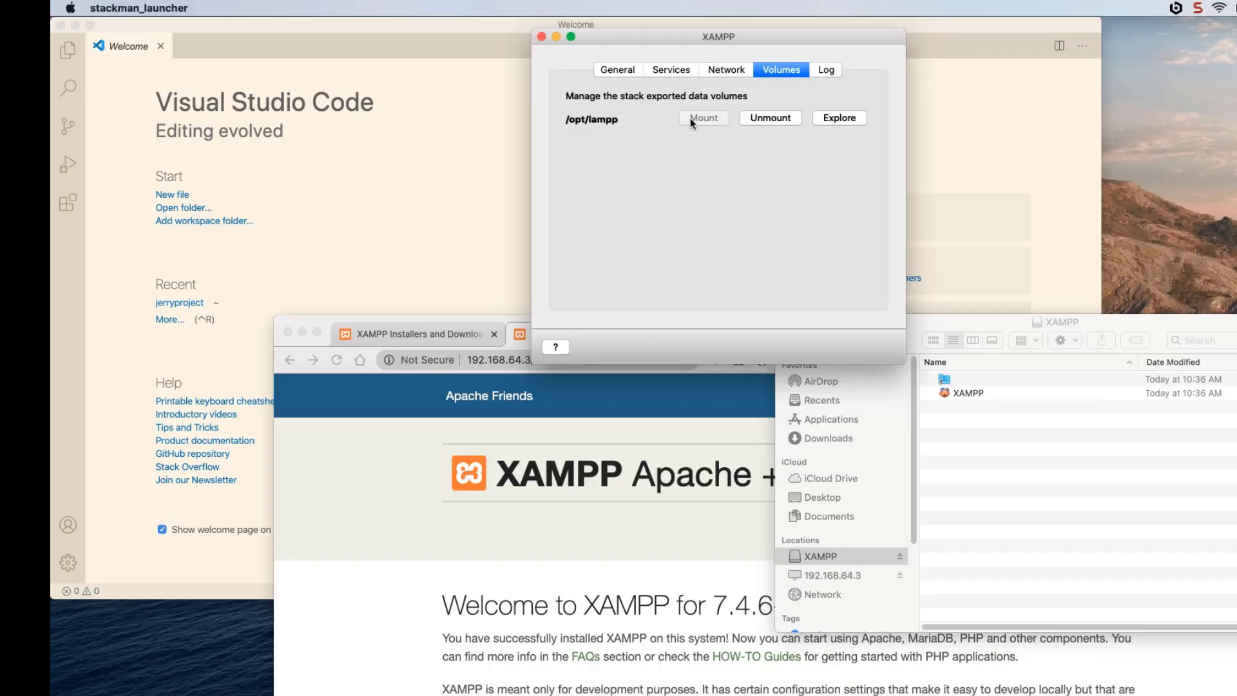
left_click(839, 576)
left_click(838, 575)
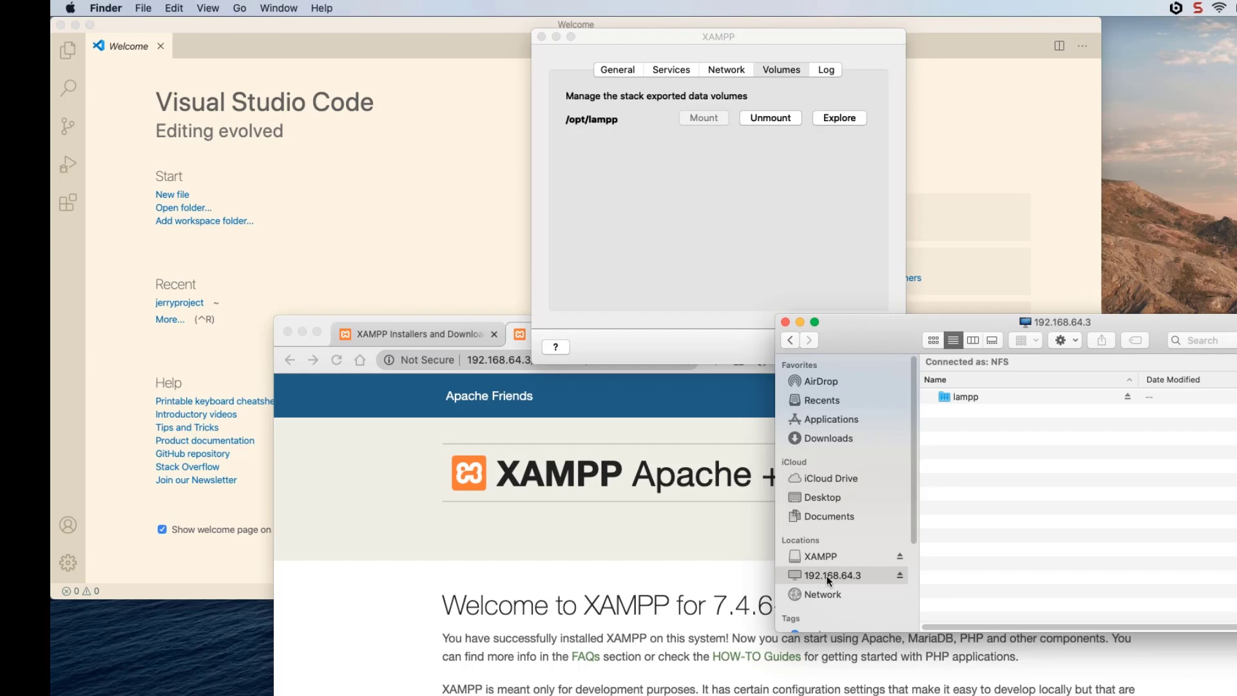
double_click(977, 398)
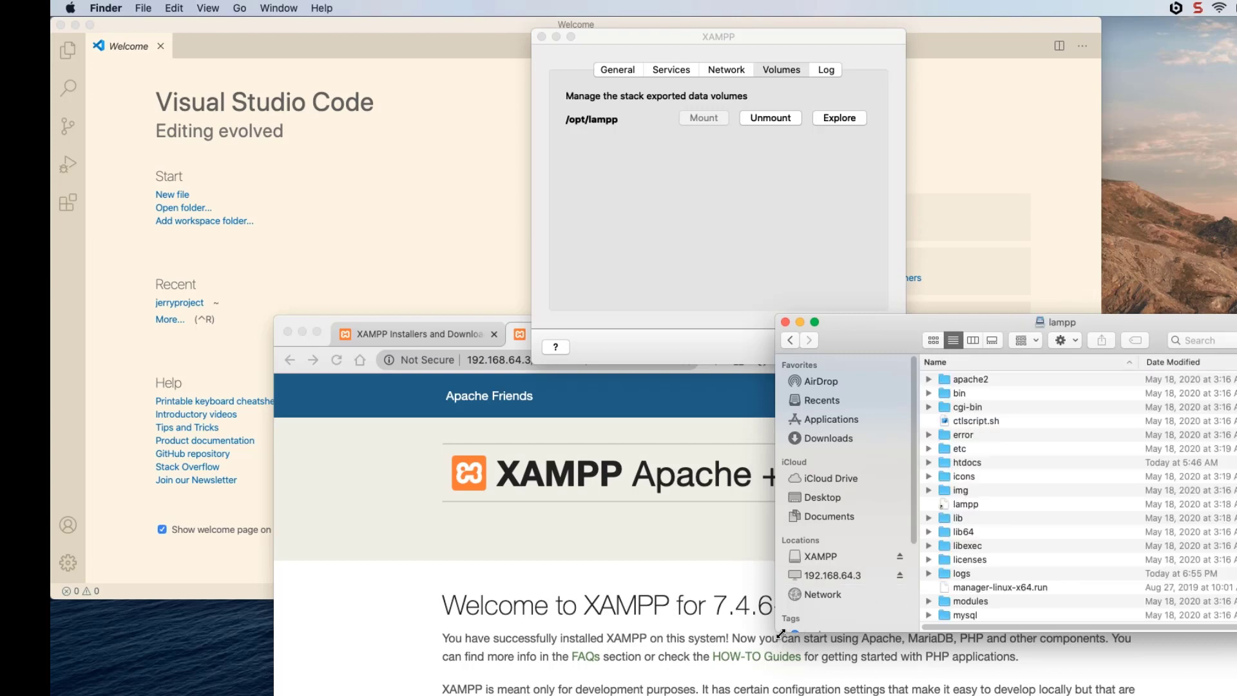
- Enlarge the Finder window, open the htdocs folder and select peanut1.html
left_click_drag(779, 635, 478, 695)
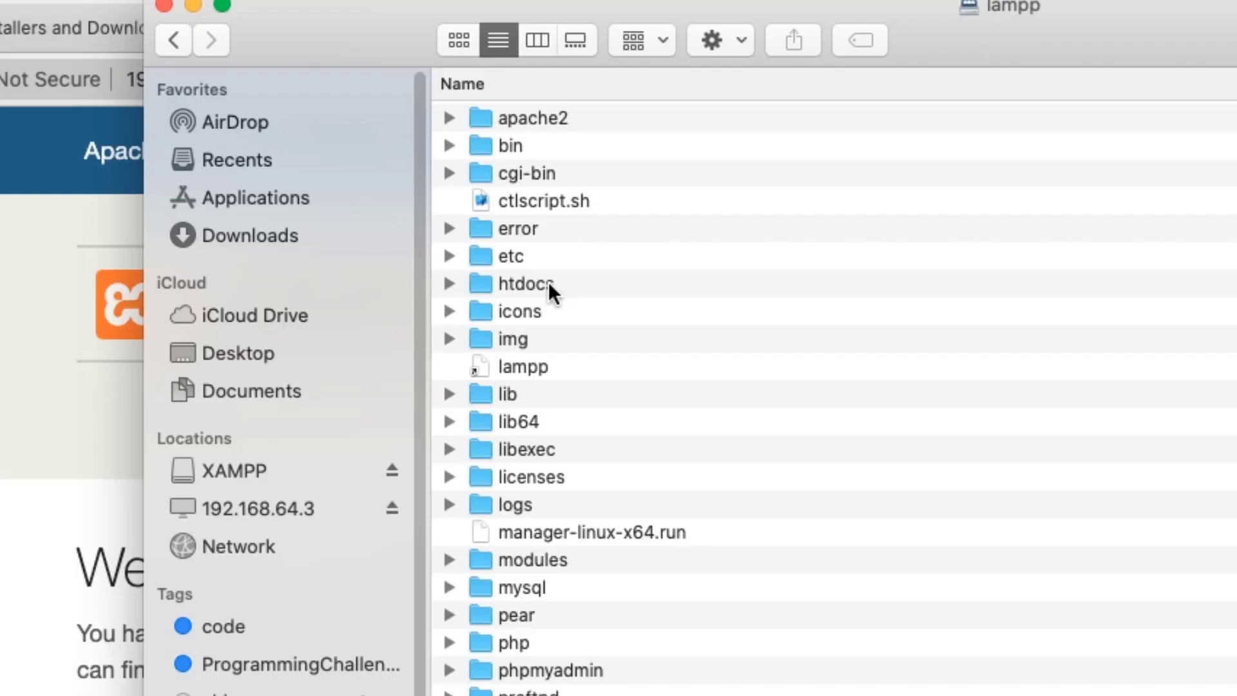
left_click(679, 463)
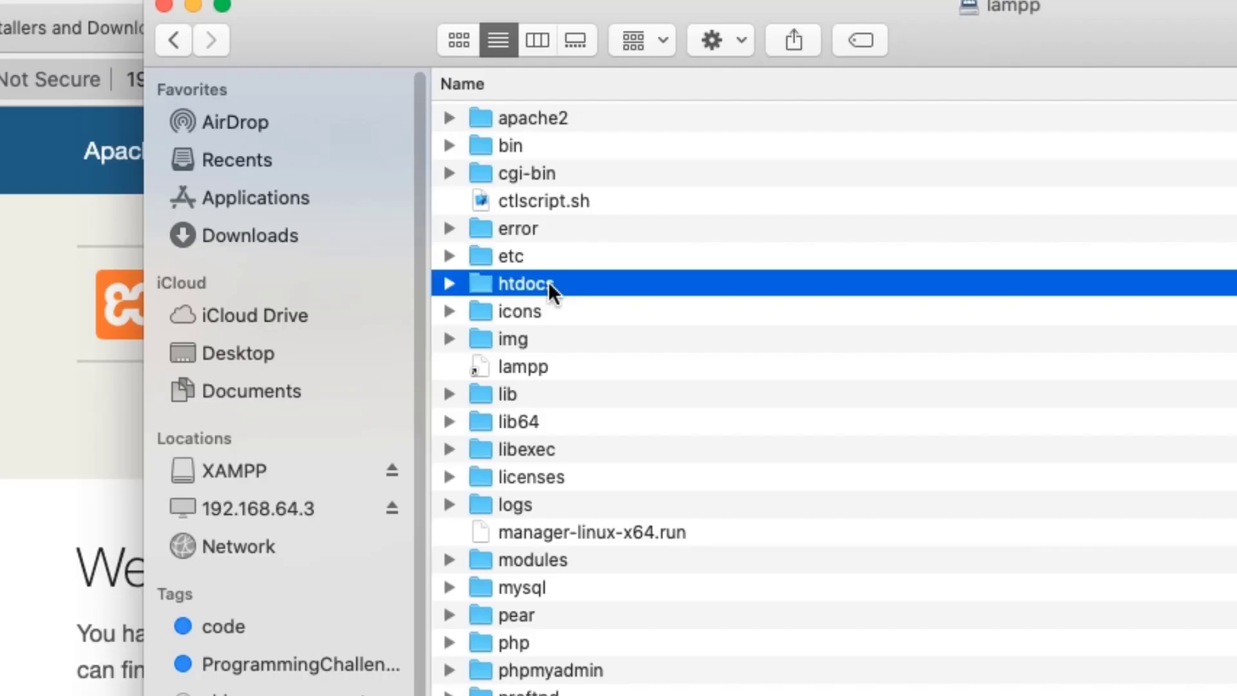
double_click(548, 284)
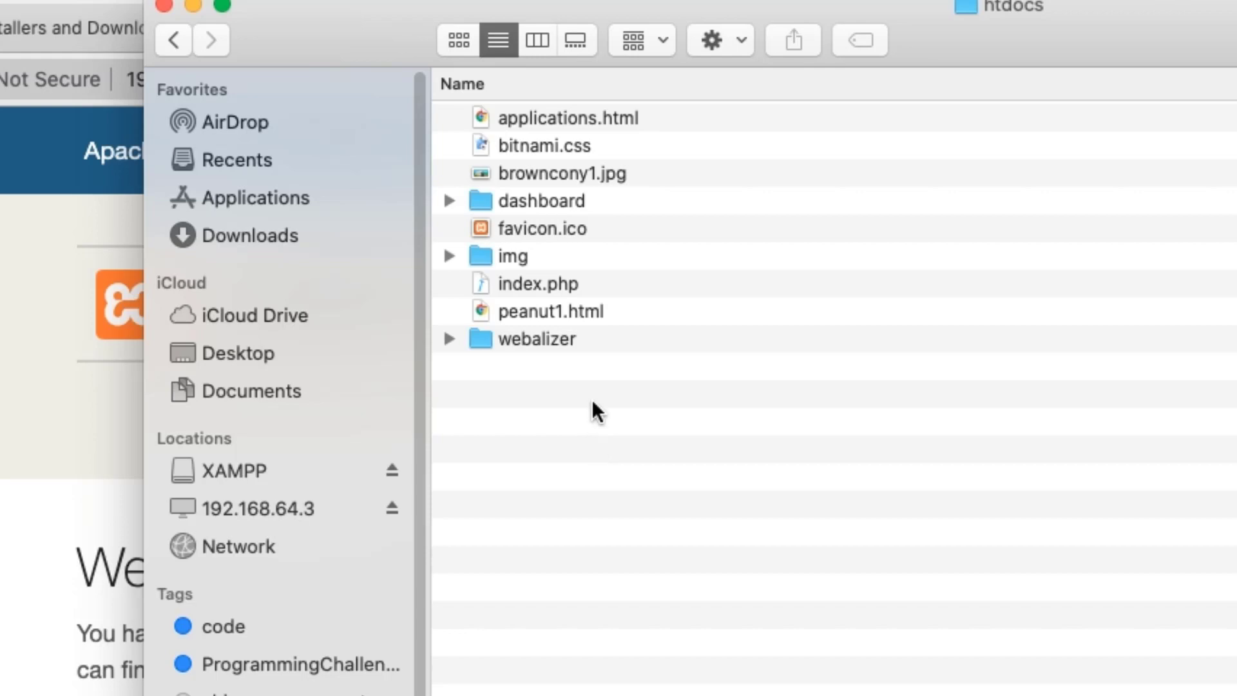
left_click(576, 311)
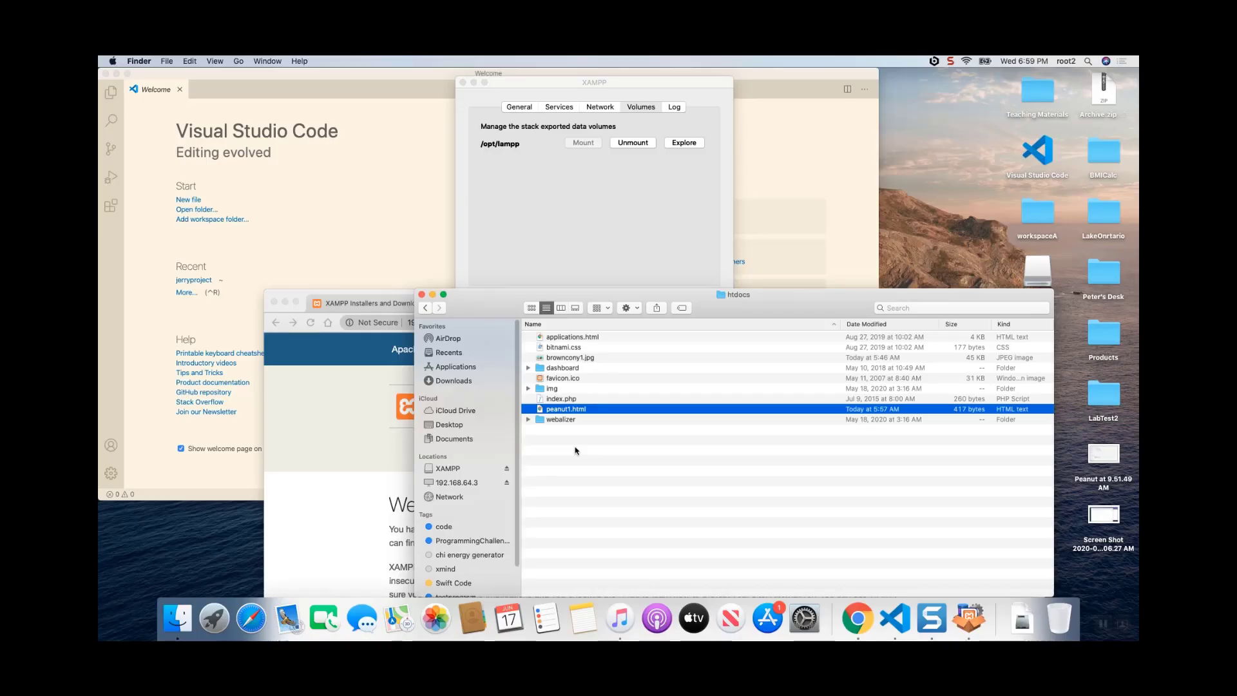
- Move the browser window below the htdocs file list and load 192.168.64.3/peanut1.html in place of the dashboard
left_click_drag(394, 295, 367, 448)
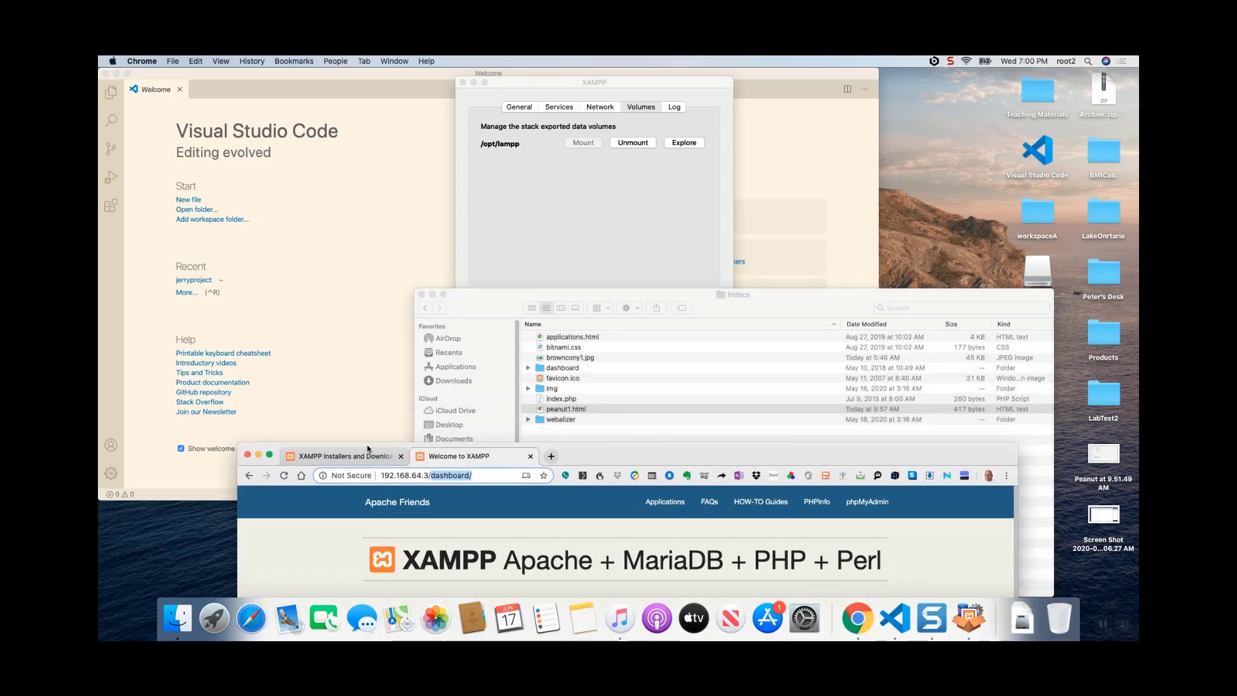
left_click(432, 477)
left_click_drag(431, 476, 473, 476)
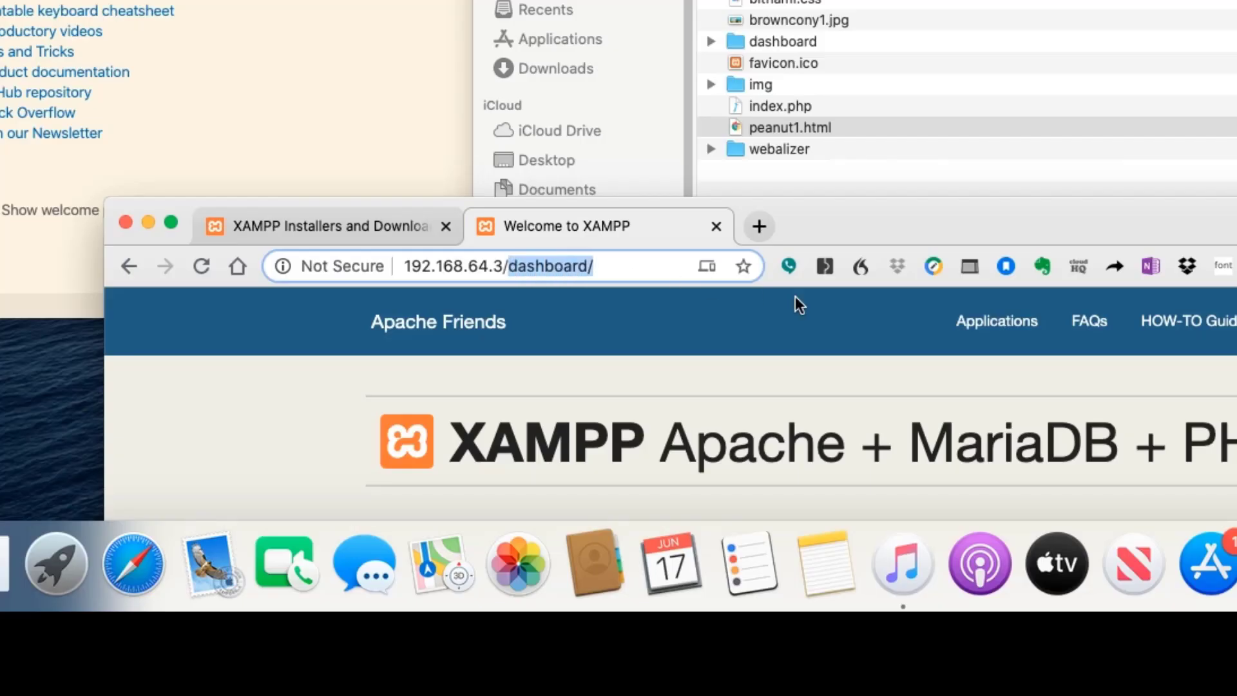
key("BackSpace")
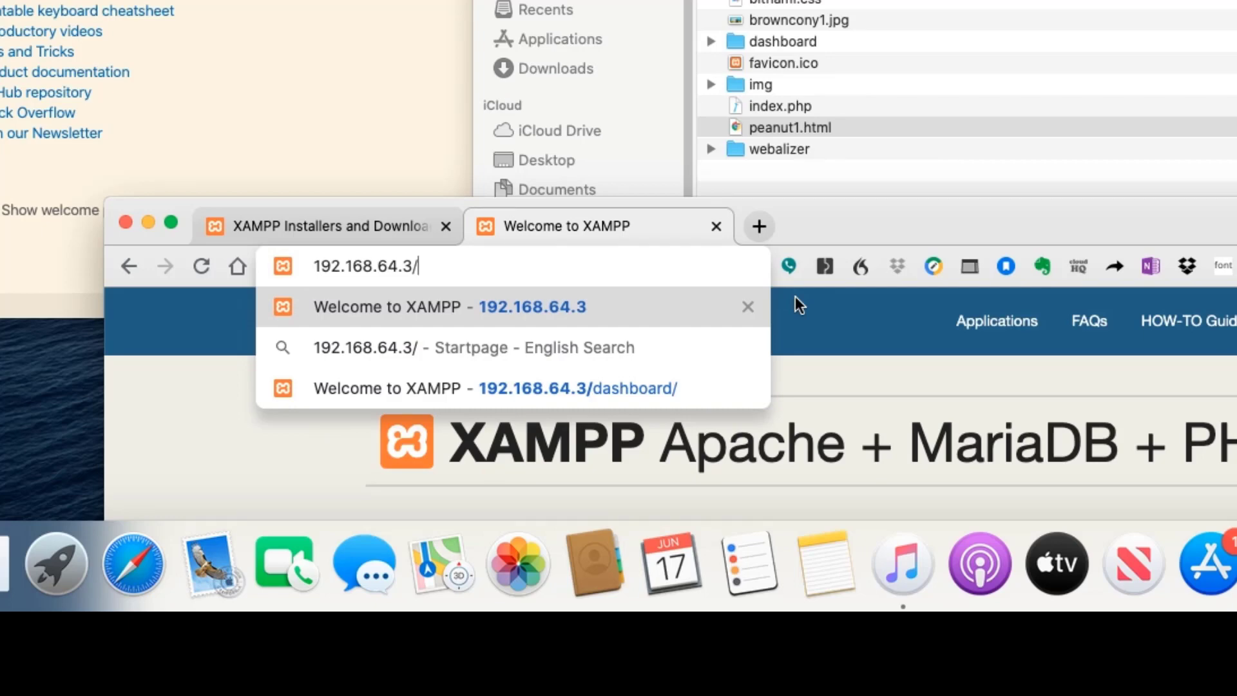
type("peanut")
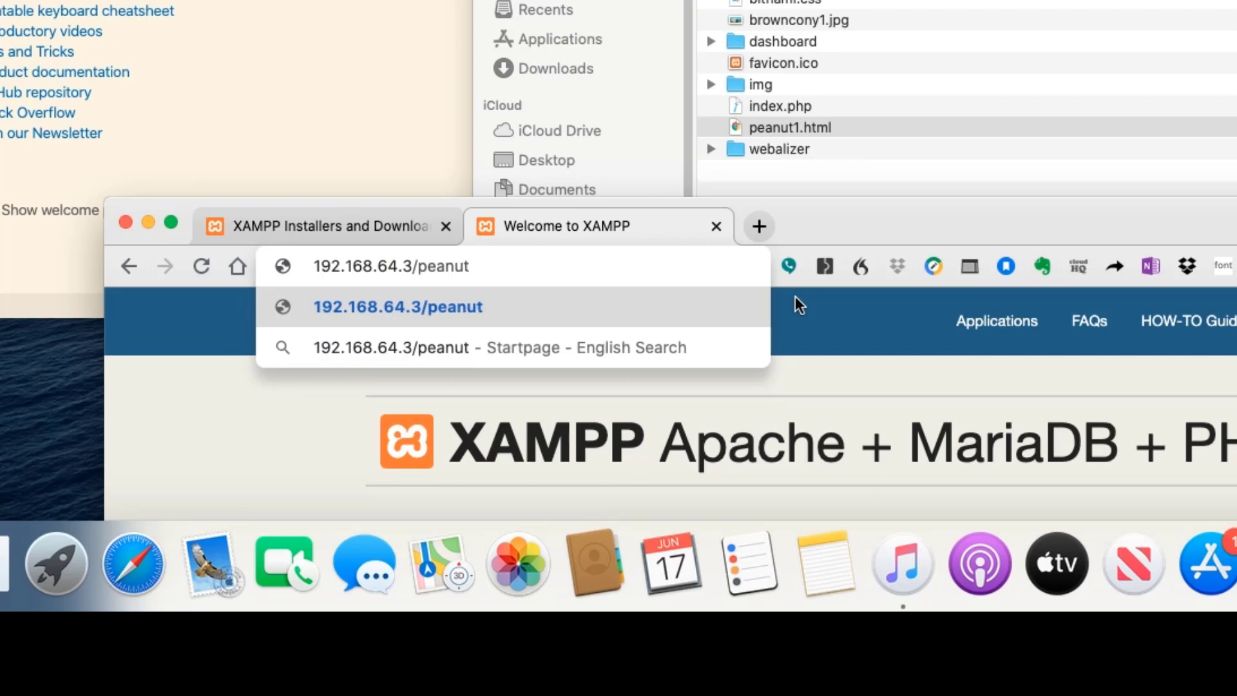
type("1.html")
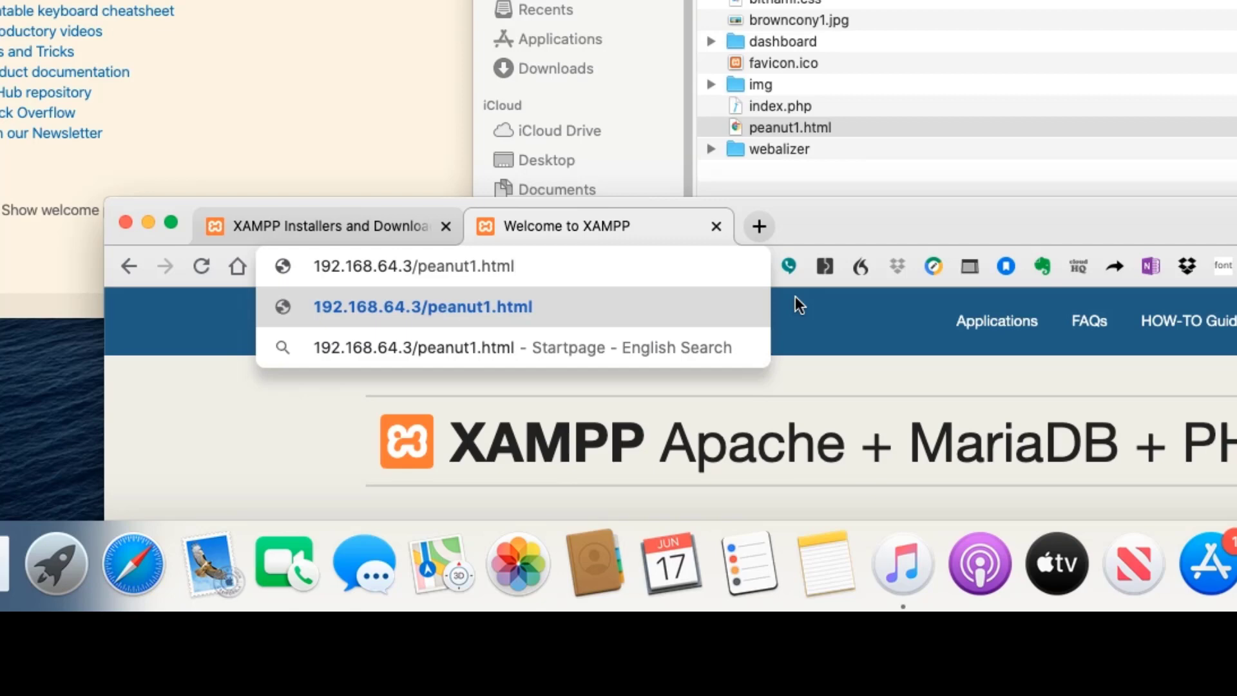
key("Return")
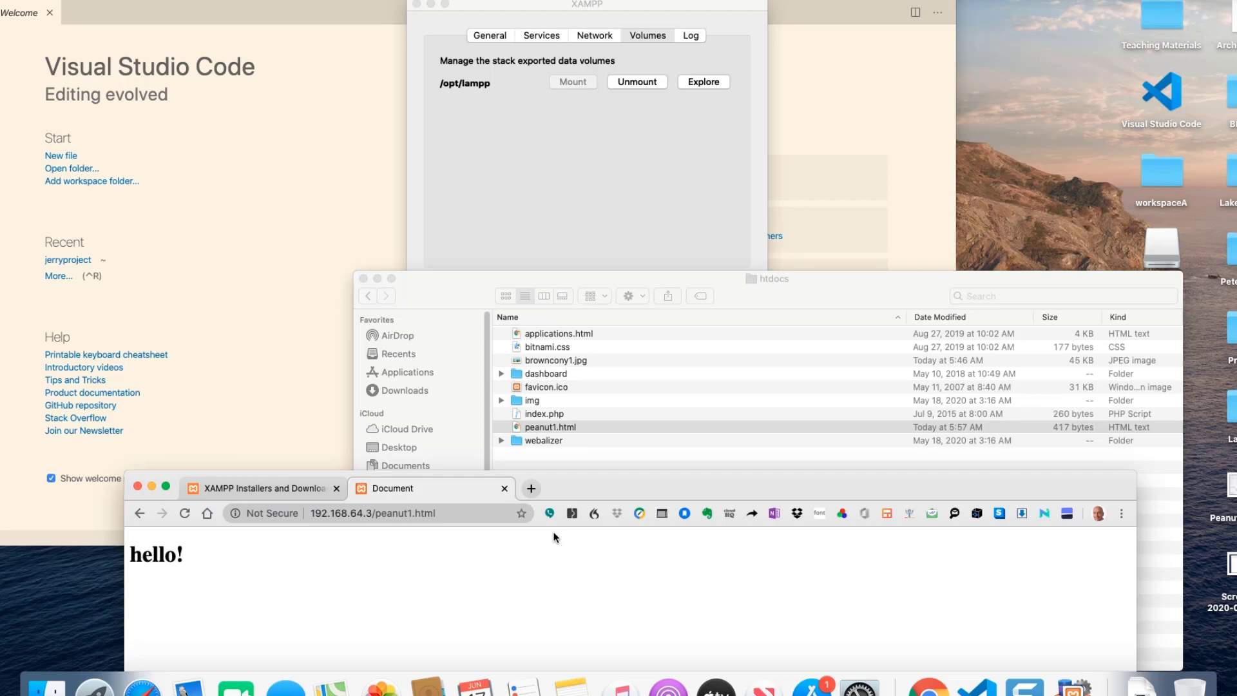
- Switch to Visual Studio Code and close its Welcome page
left_click(1151, 1)
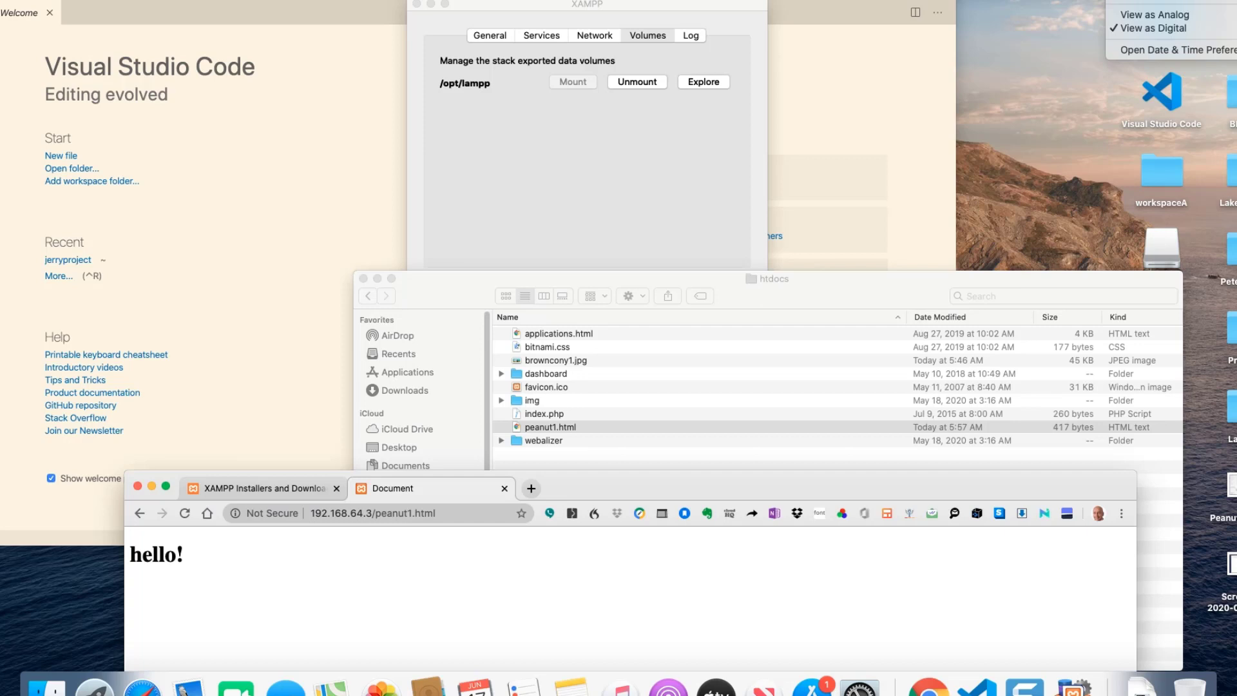
left_click(108, 14)
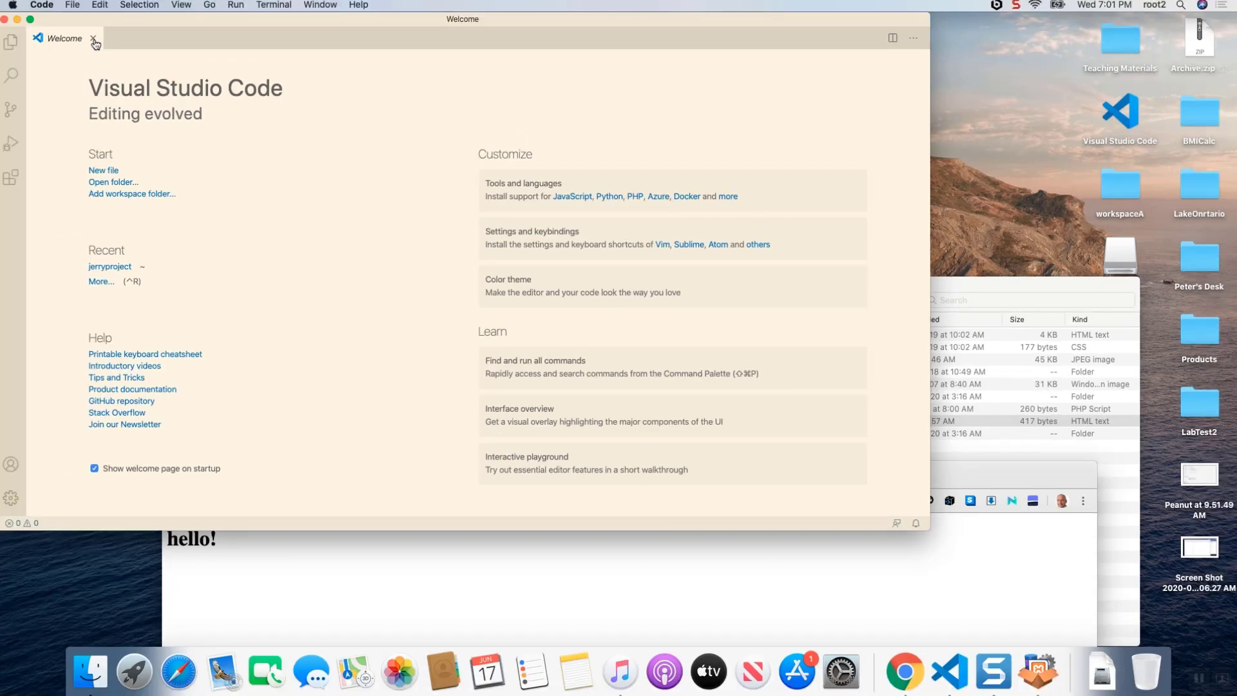
left_click(50, 16)
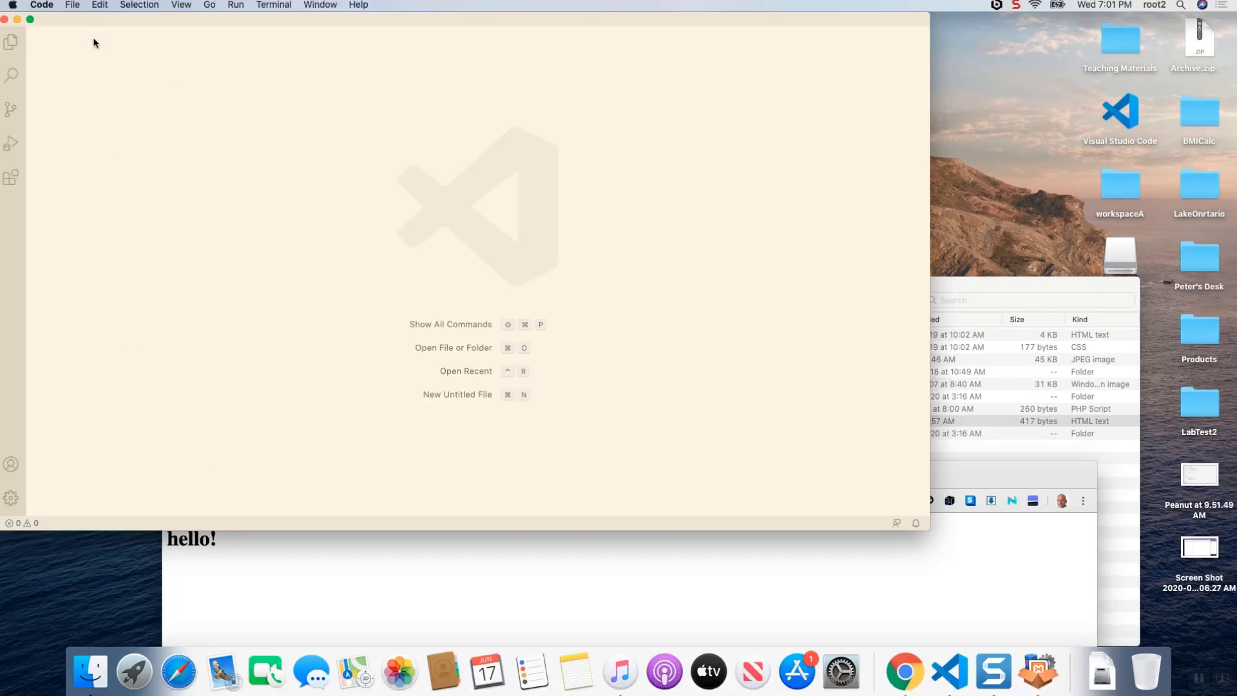
left_click(1020, 297)
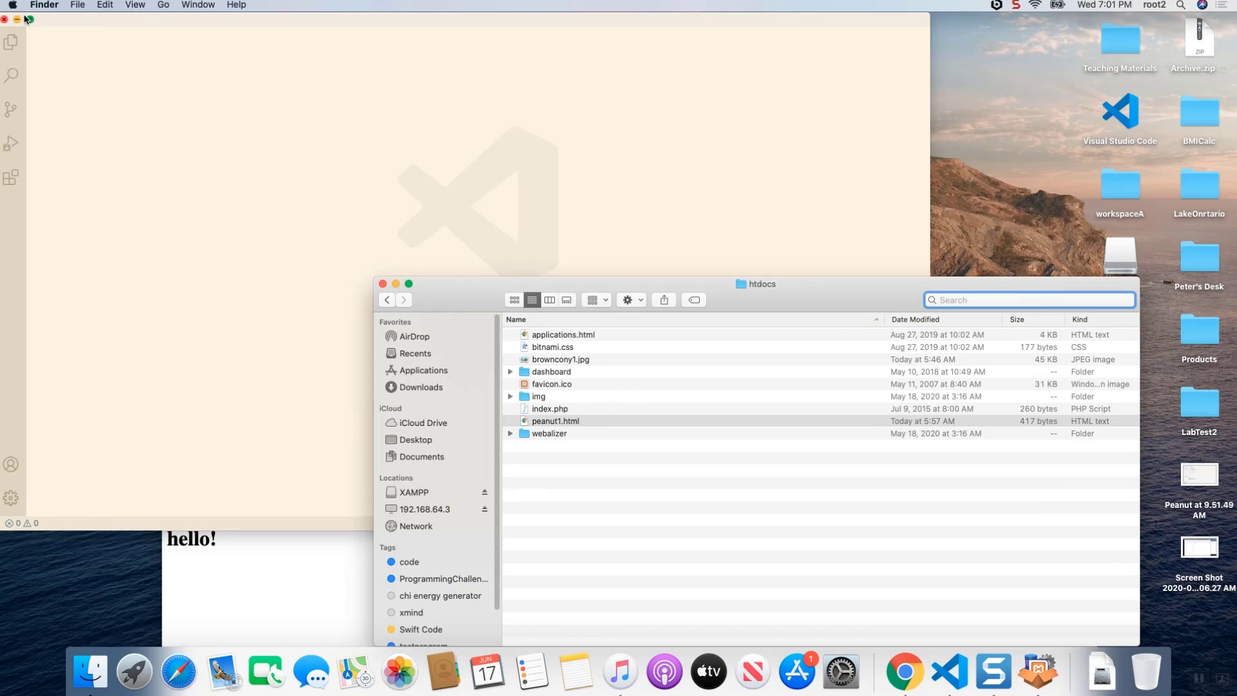
left_click_drag(91, 17, 112, 17)
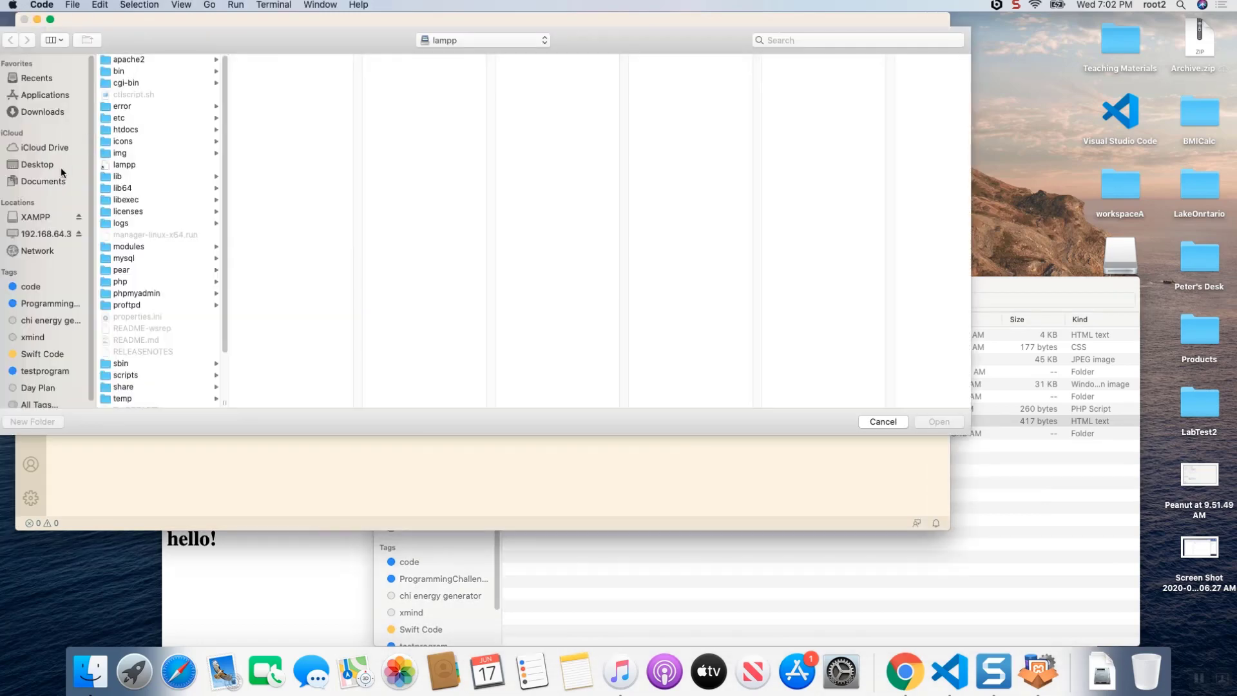
left_click(52, 235)
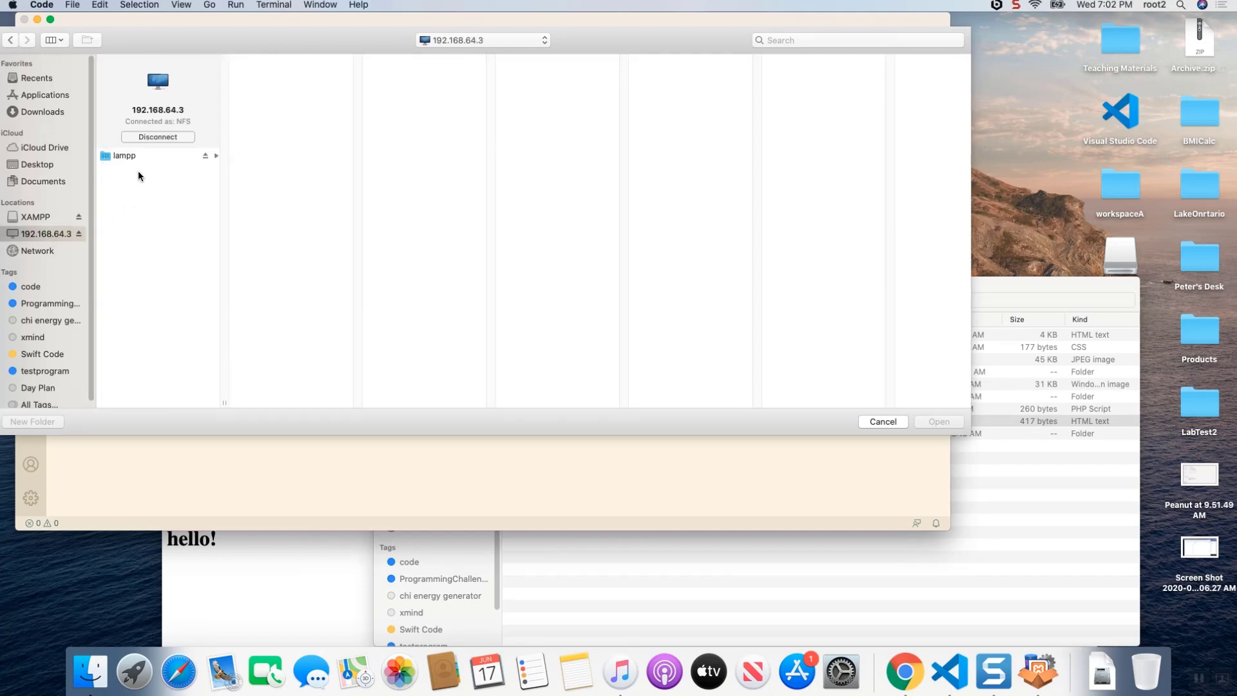
left_click(126, 155)
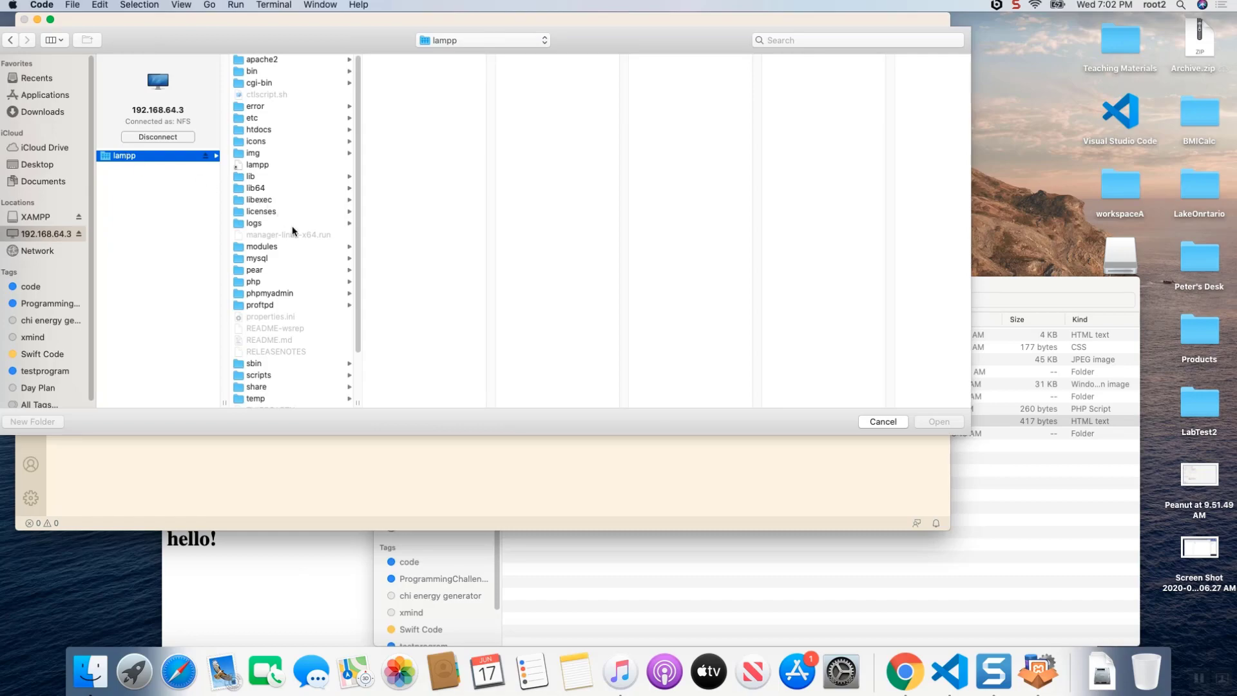
scroll(303, 270, "down", 2)
scroll(303, 269, "up", 2)
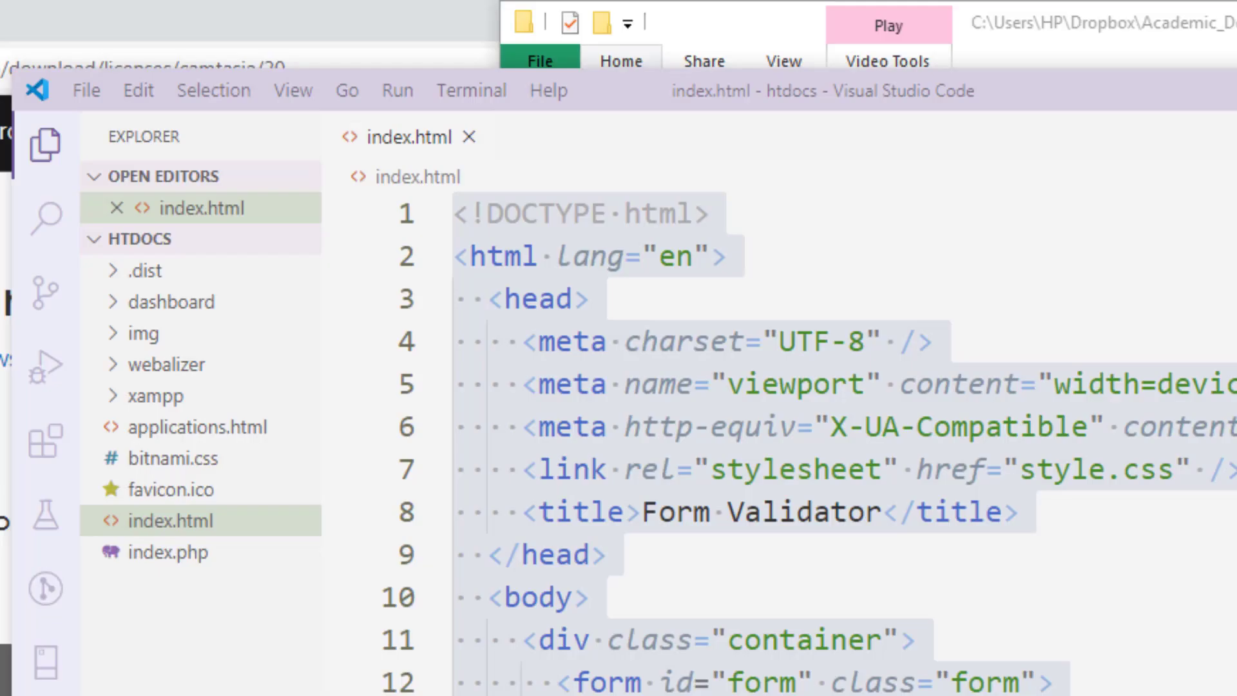
left_click(76, 95)
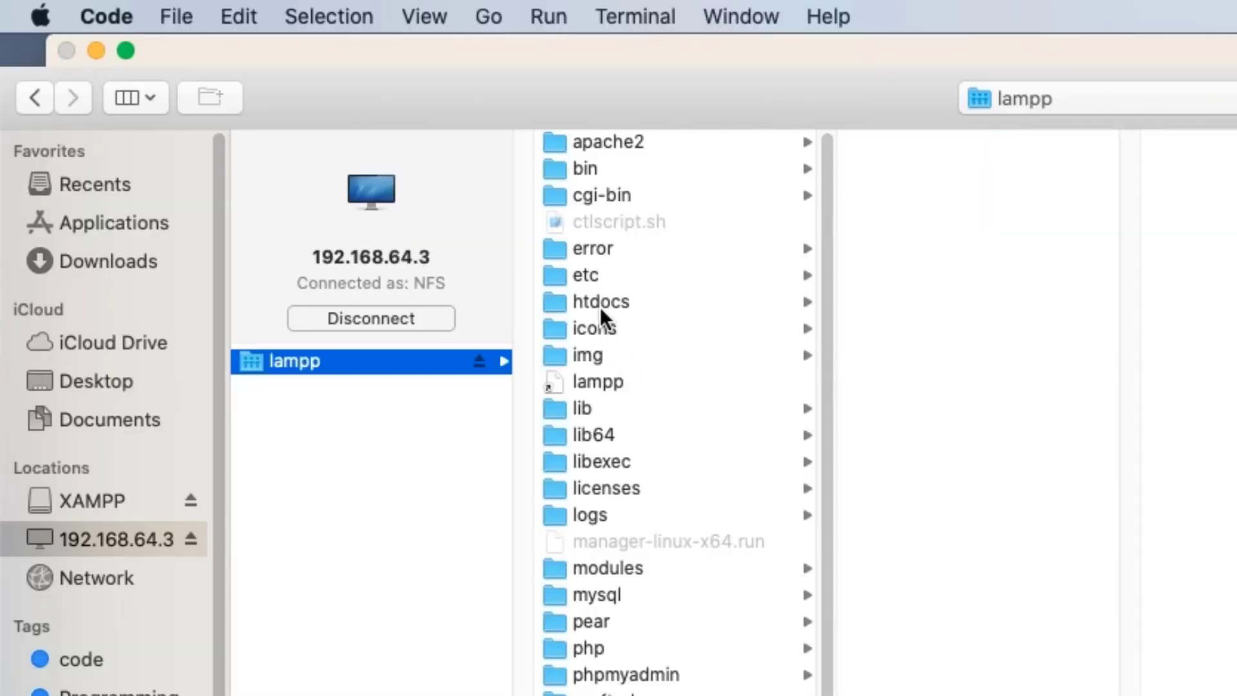
left_click(601, 303)
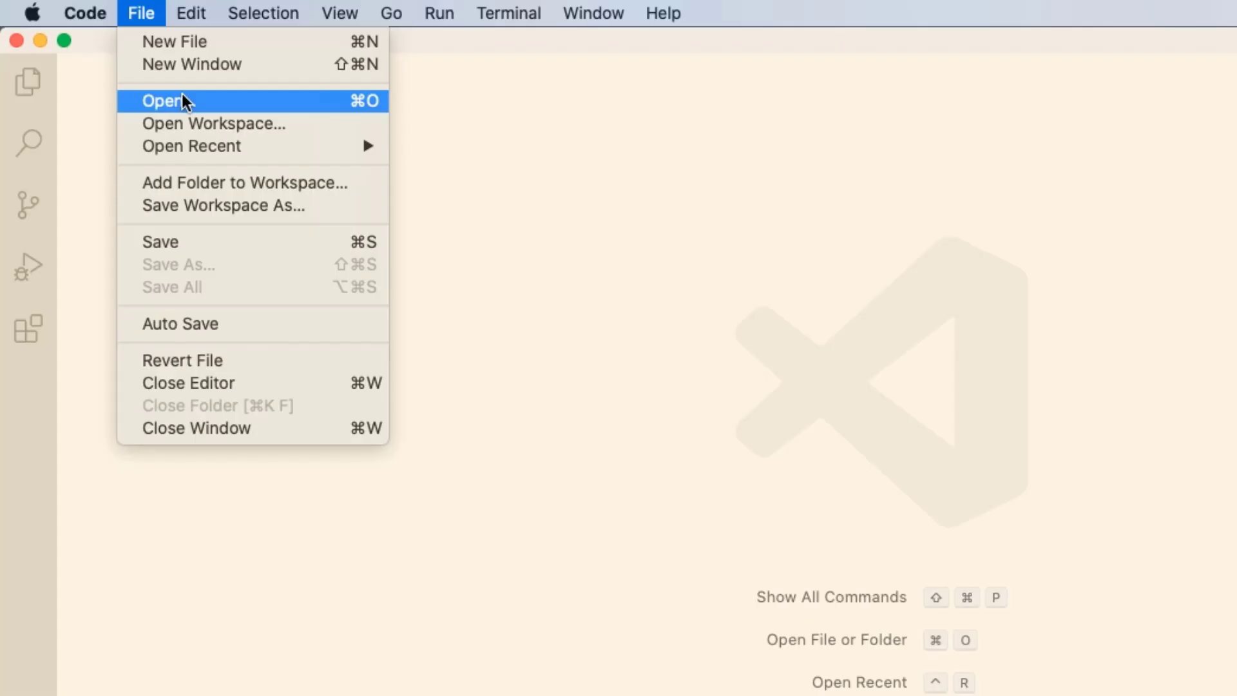
- Add the lampp folder from the 192.168.64.3 location to the workspace
left_click(268, 183)
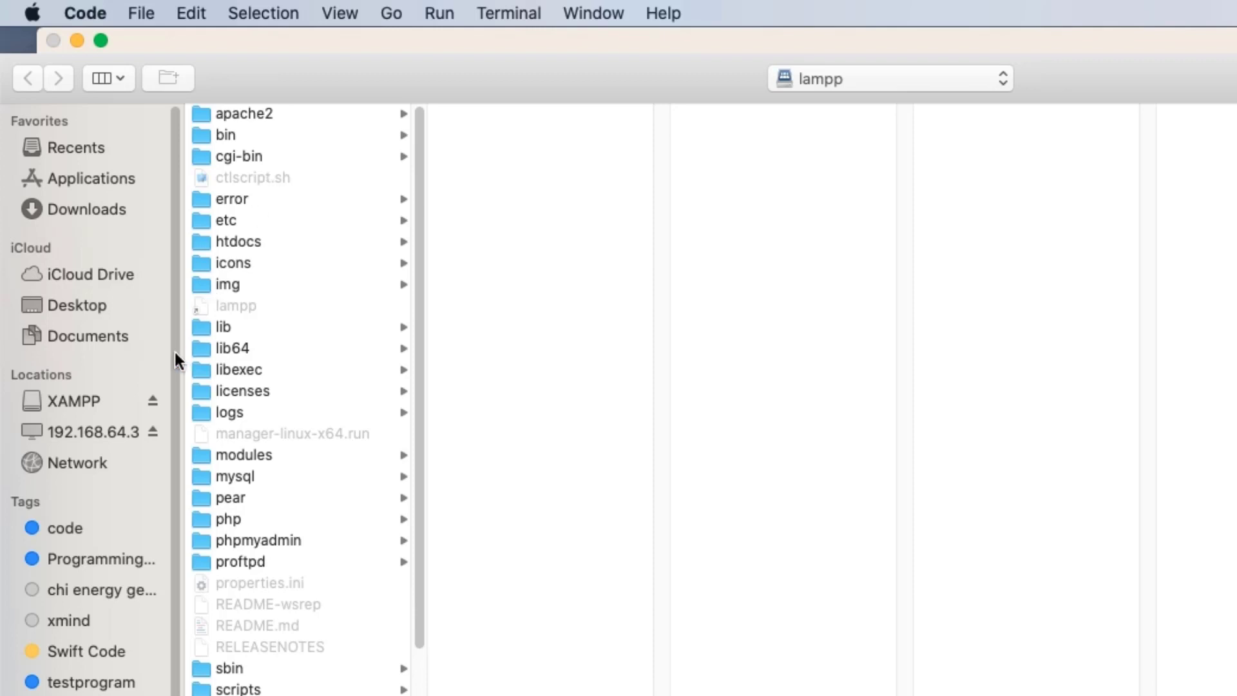
left_click(130, 431)
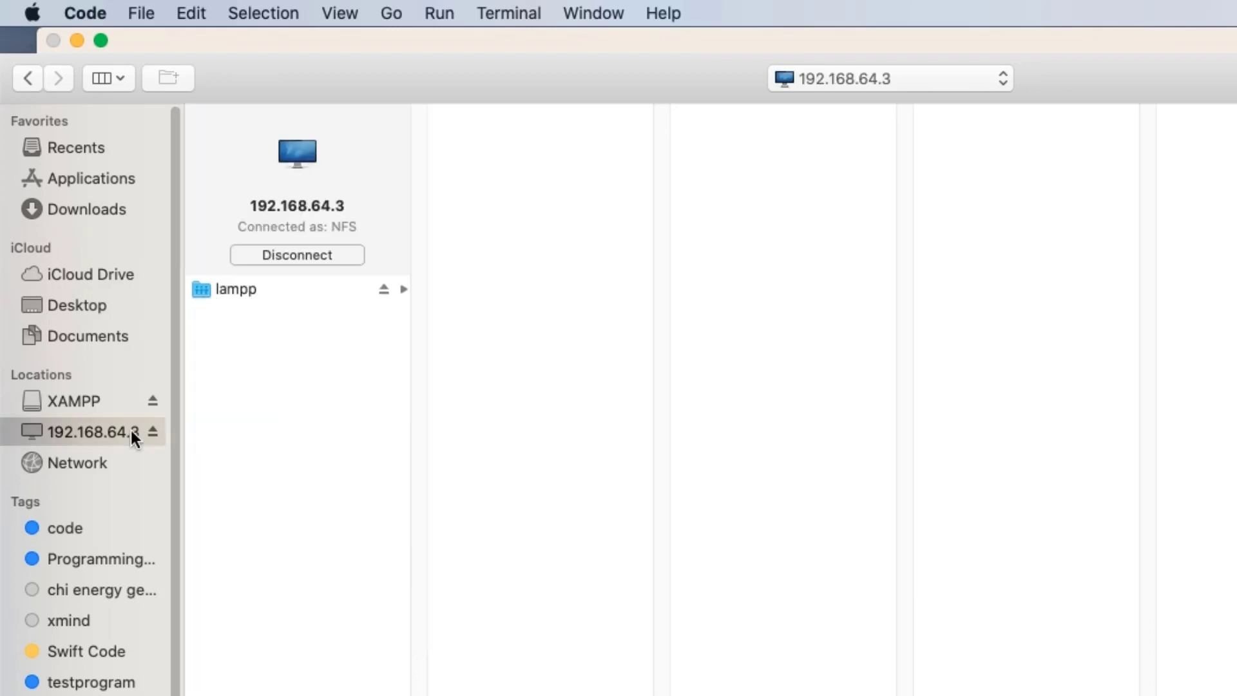
left_click(242, 290)
key("Return")
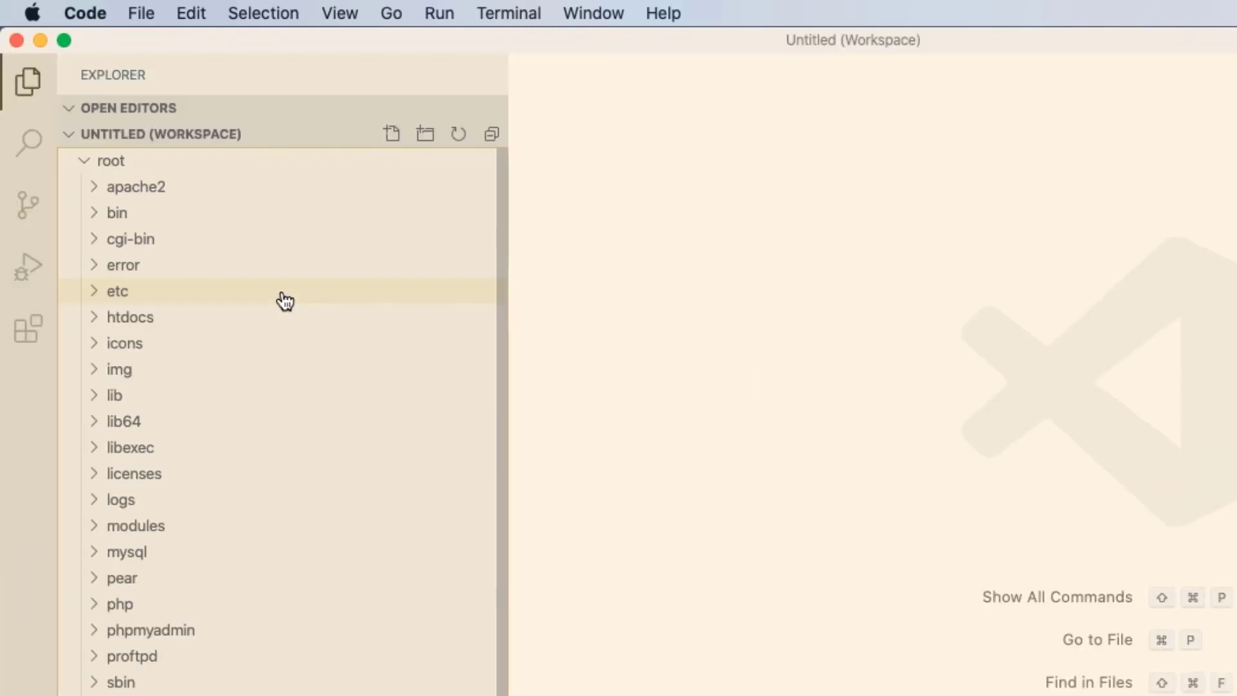
left_click(76, 13)
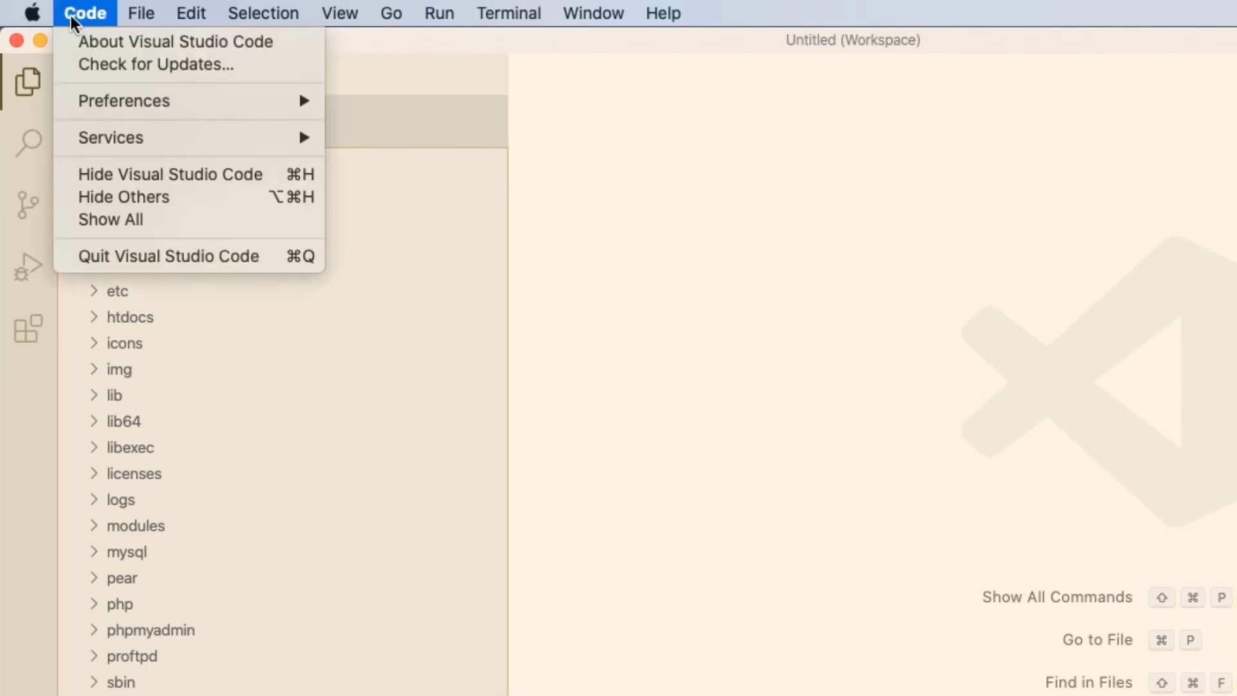
mouse_move(141, 13)
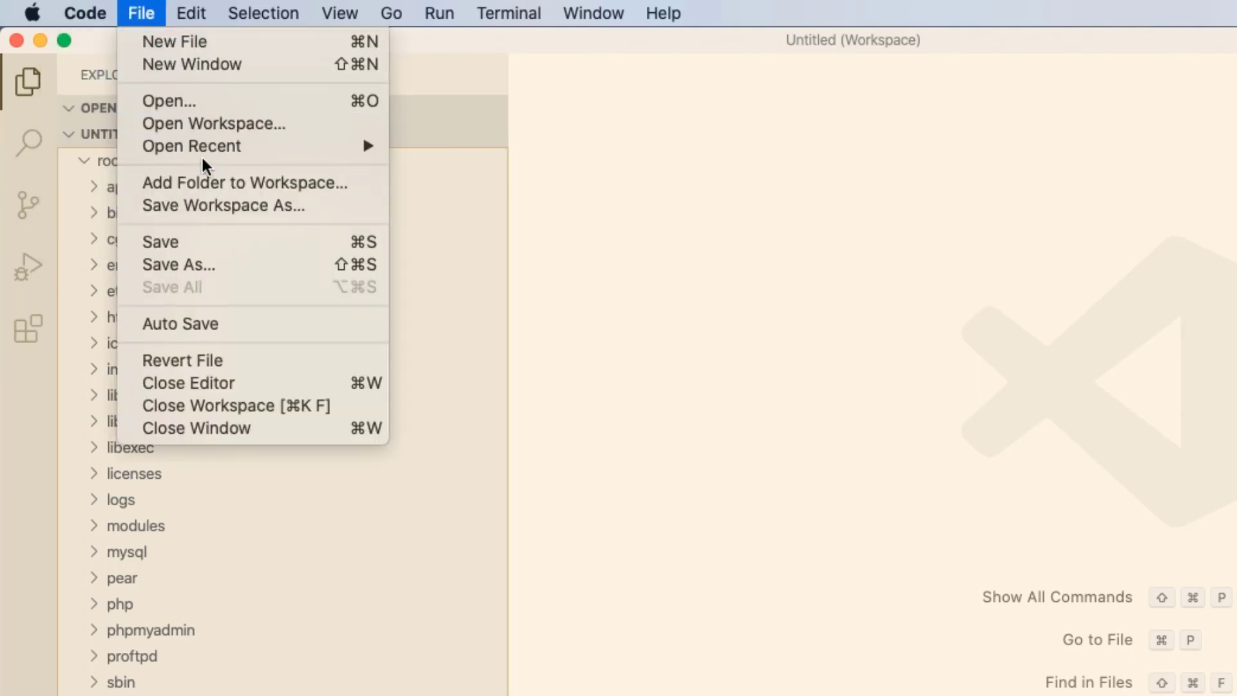
mouse_move(203, 147)
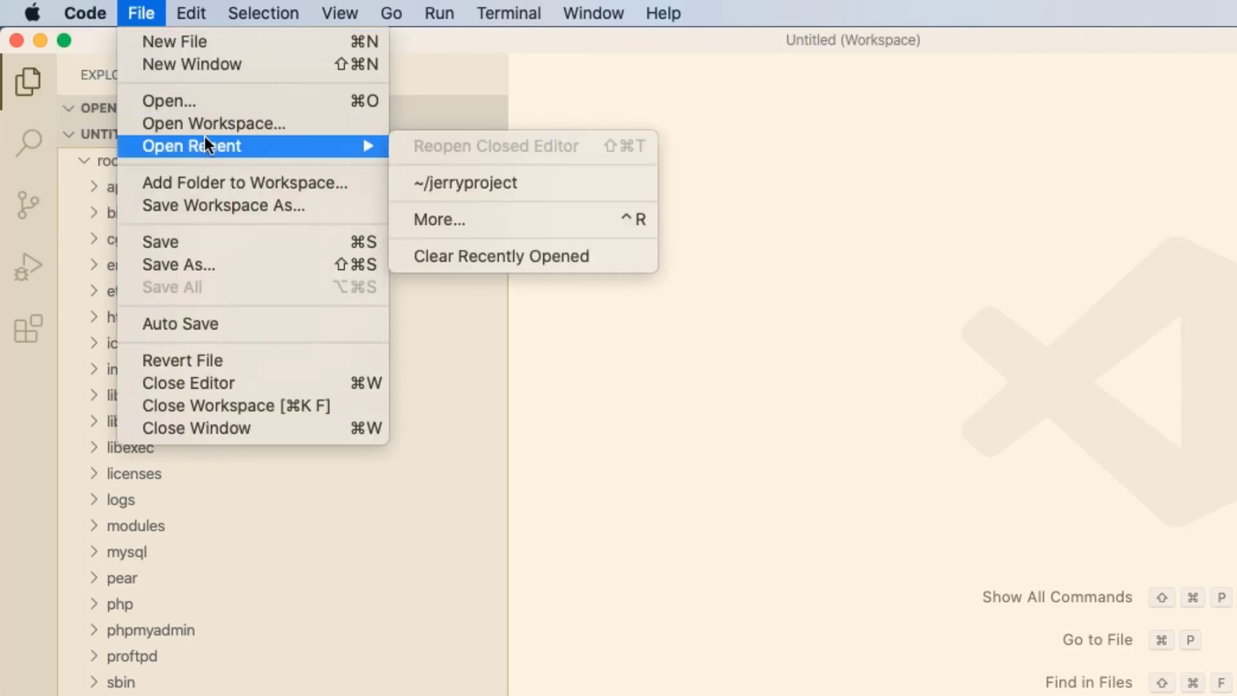
left_click(241, 187)
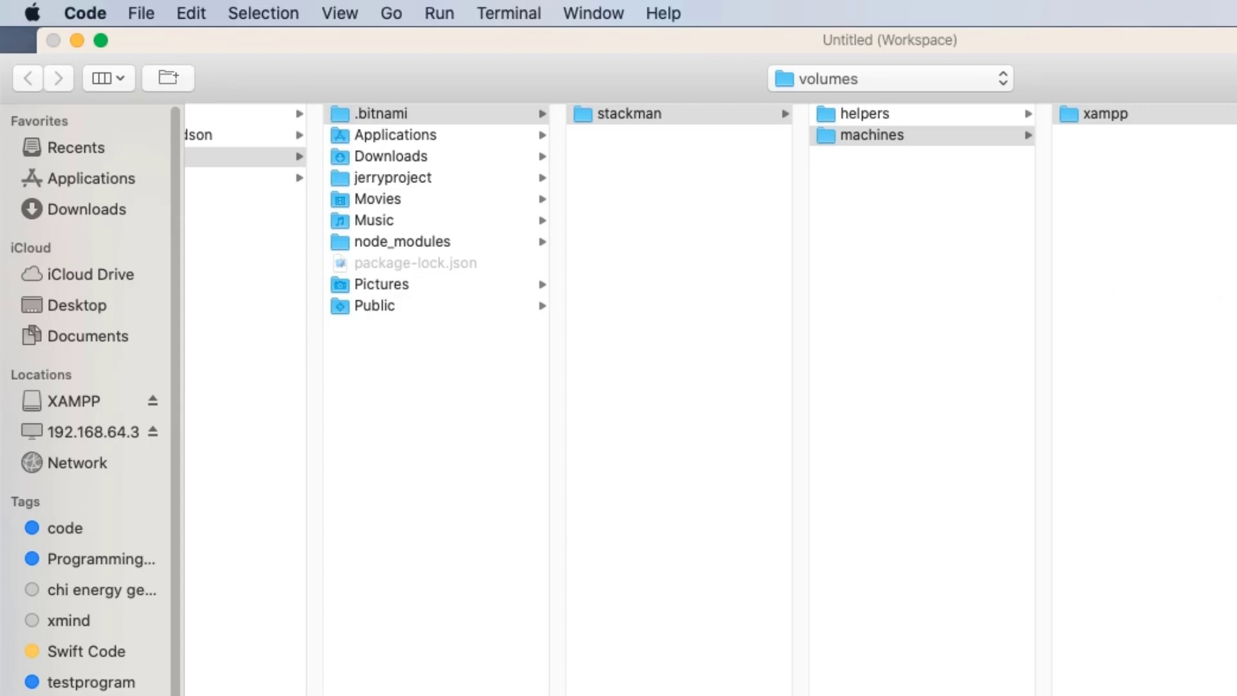
key("Return")
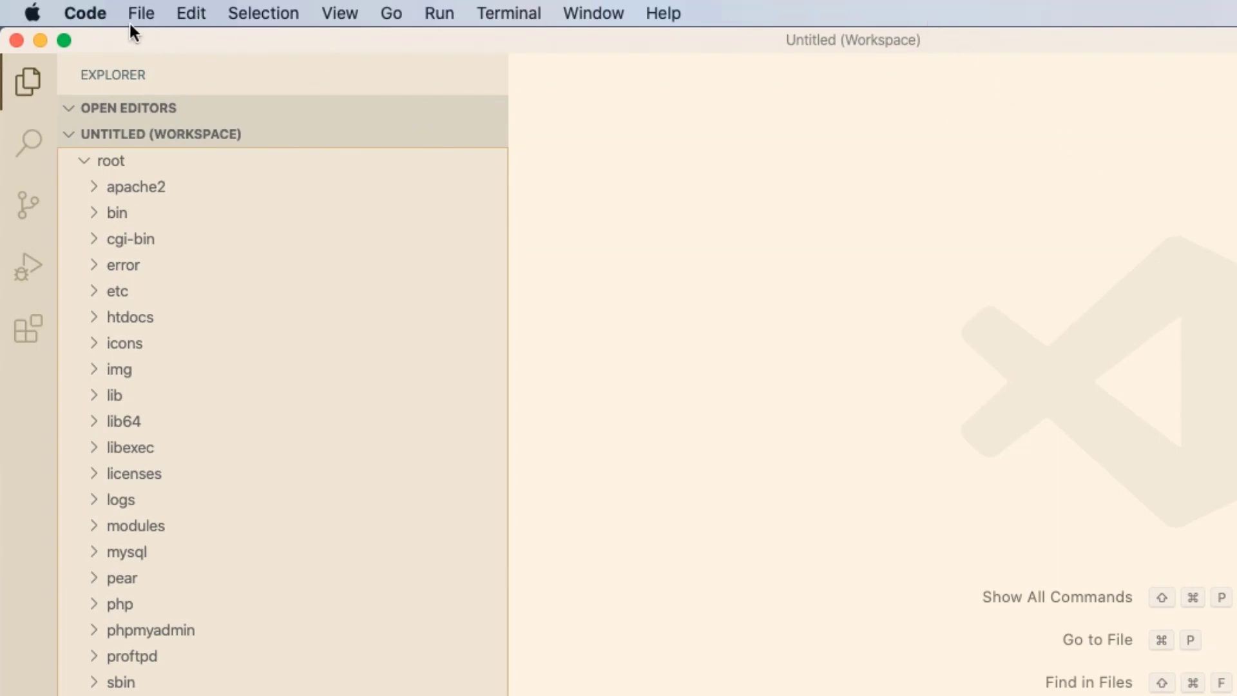
- Expand the htdocs folder in the workspace and open peanut1.html in the editor
left_click(98, 325)
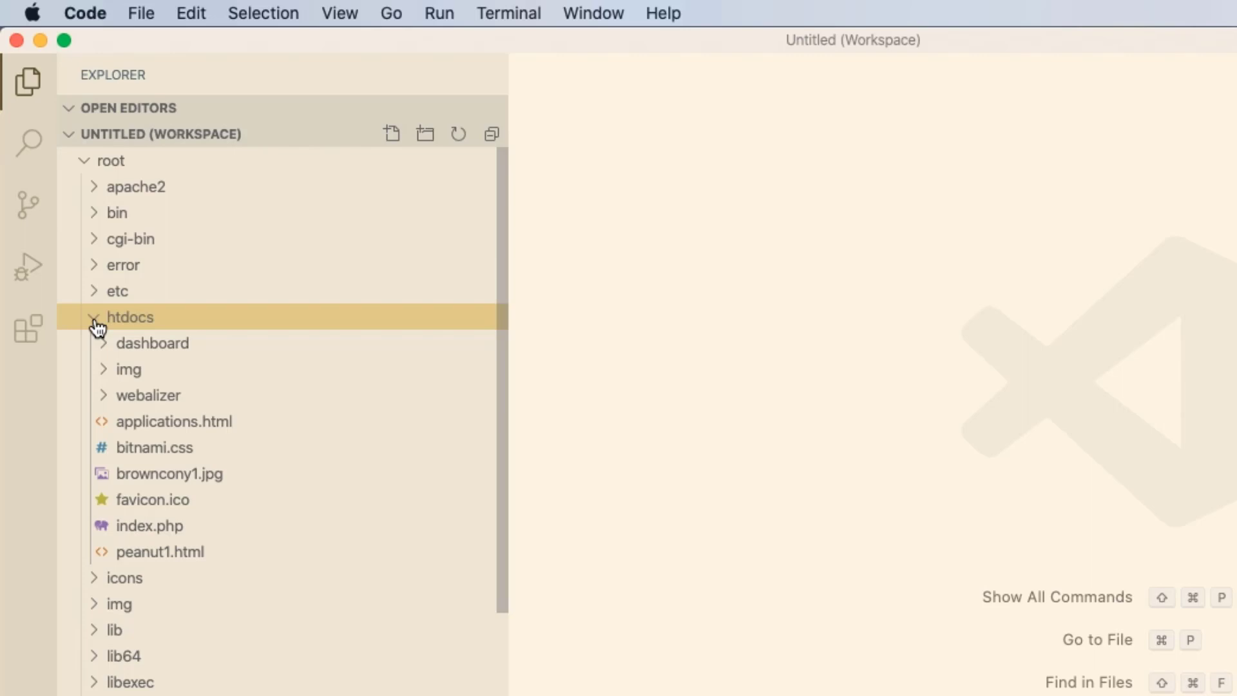
double_click(179, 553)
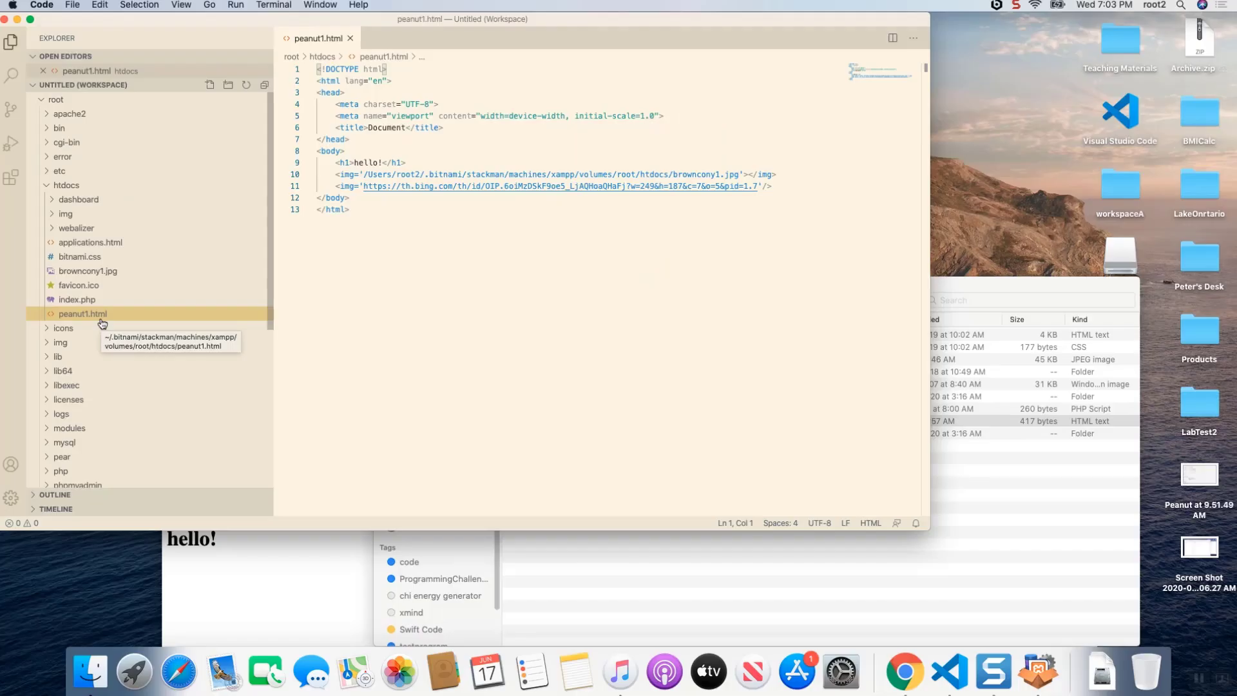
- Switch to Chrome, place its window beside the editor, and open index.html from your FormValidator repository on GitHub
key("super+Tab")
key("super+Tab")
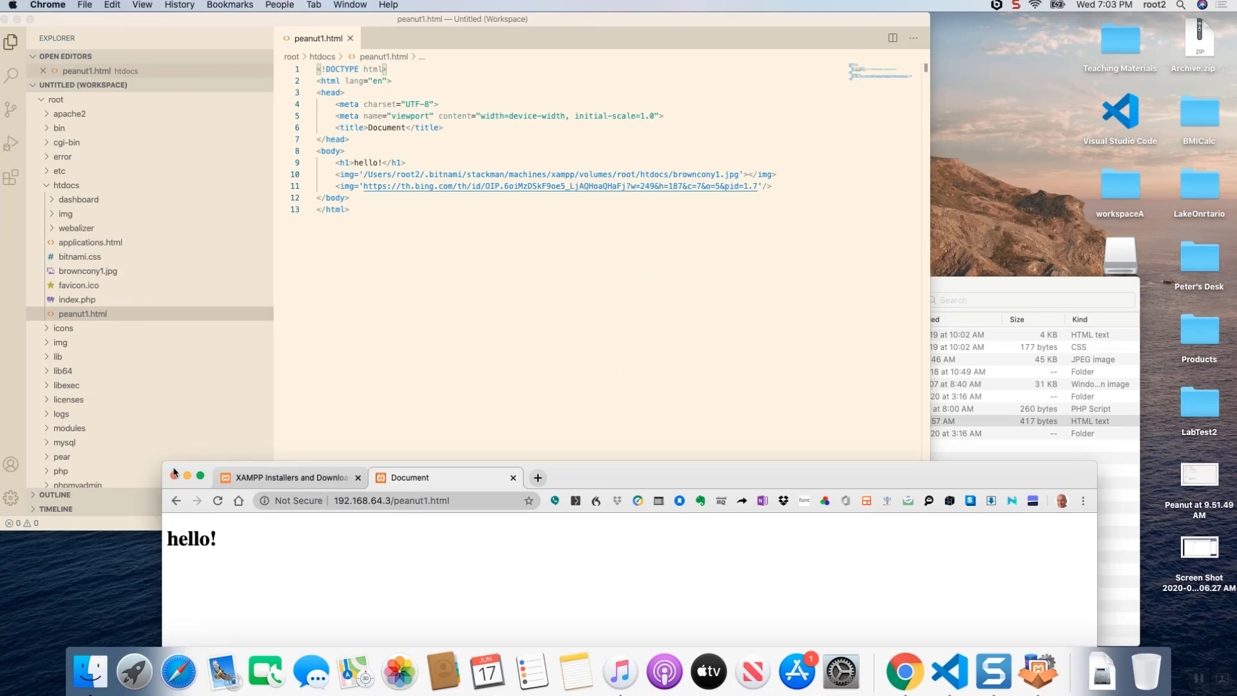
left_click_drag(165, 461, 500, 288)
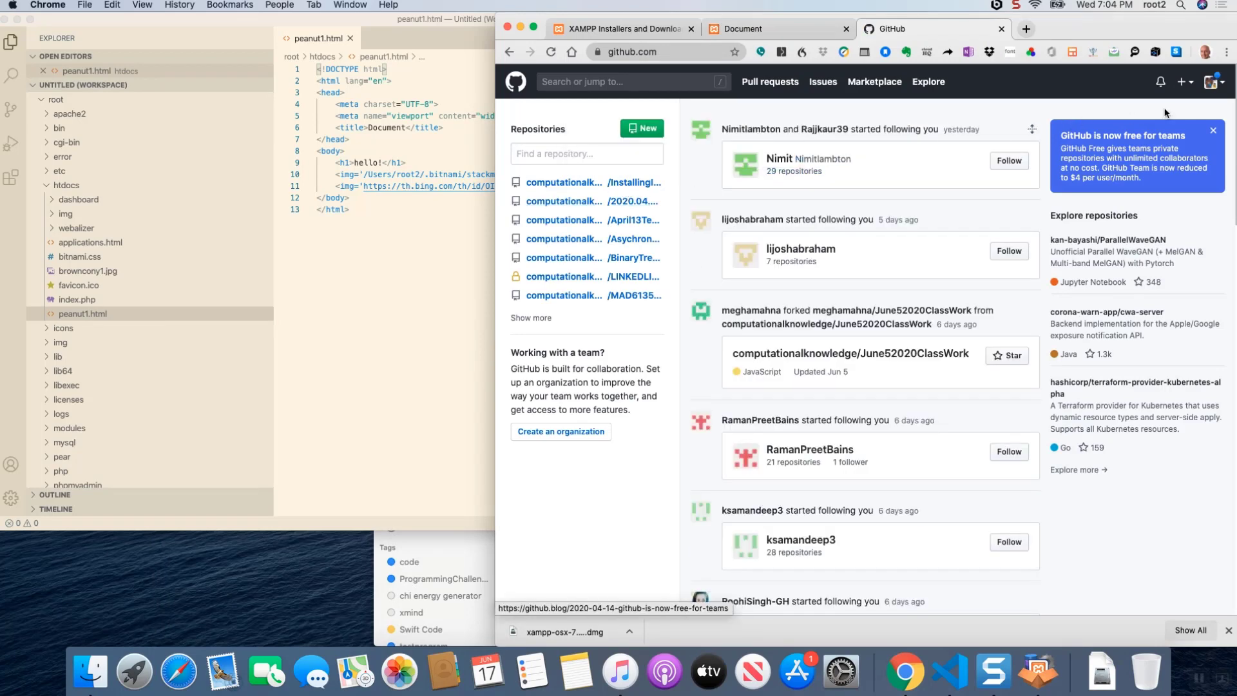
left_click(1220, 86)
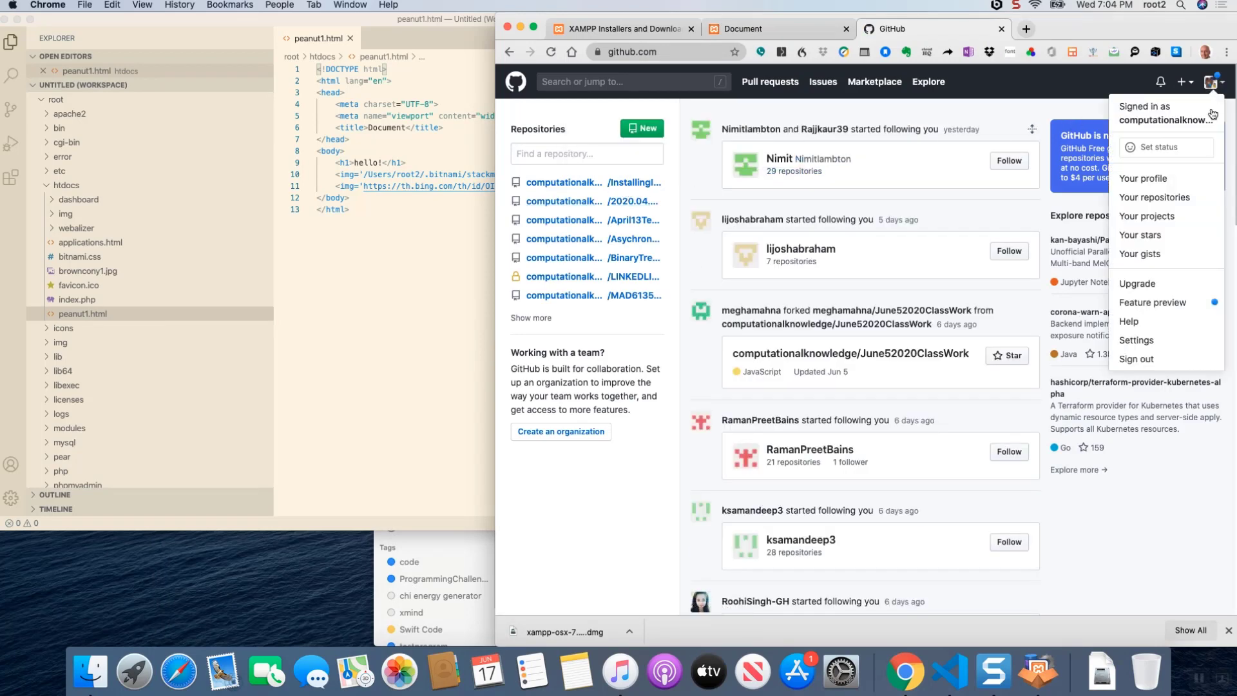
left_click(1180, 206)
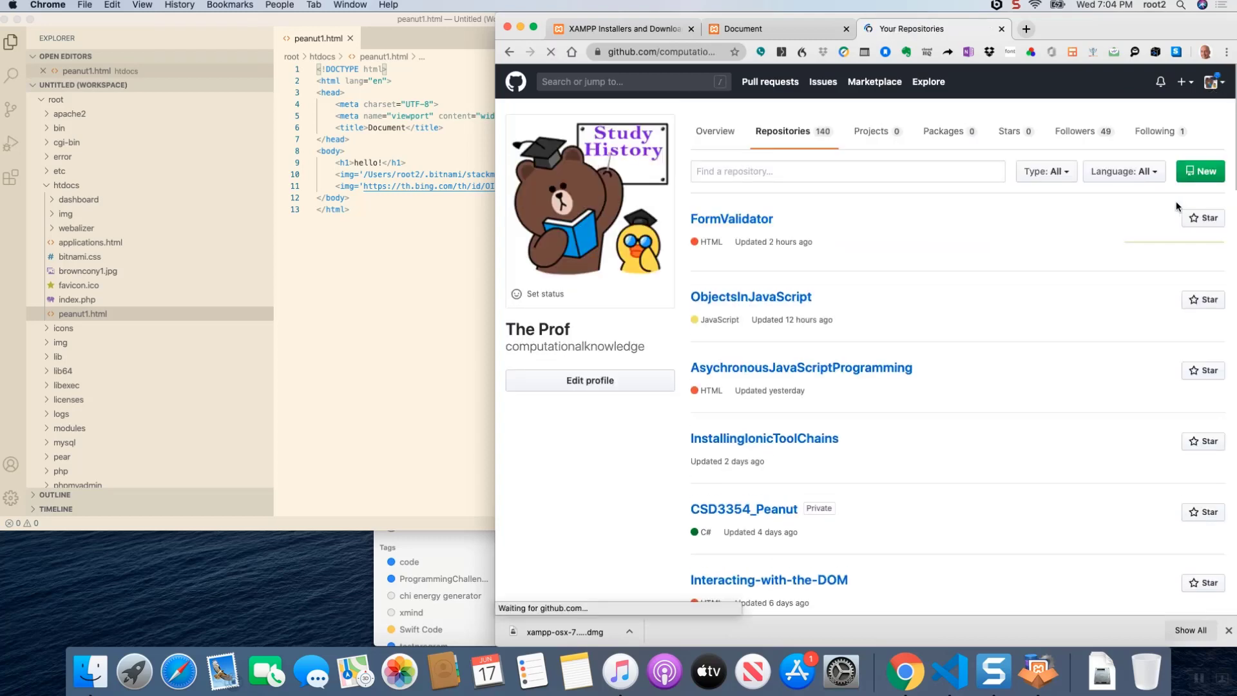
left_click(738, 220)
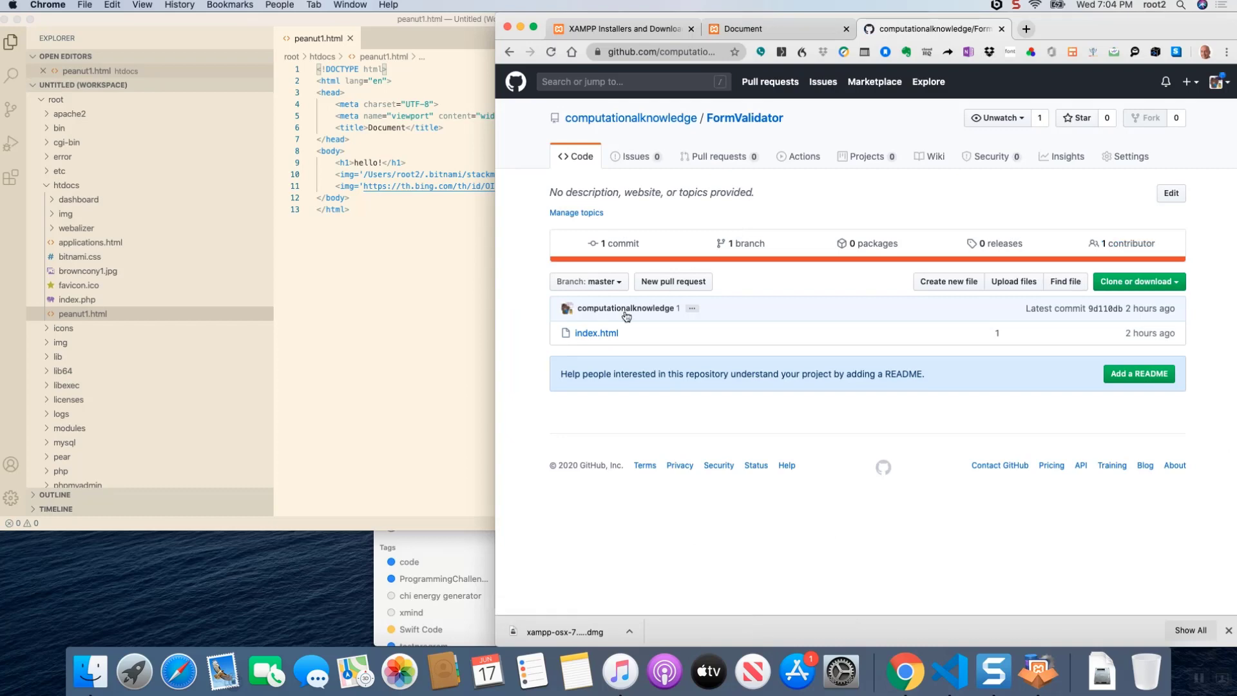
left_click(583, 333)
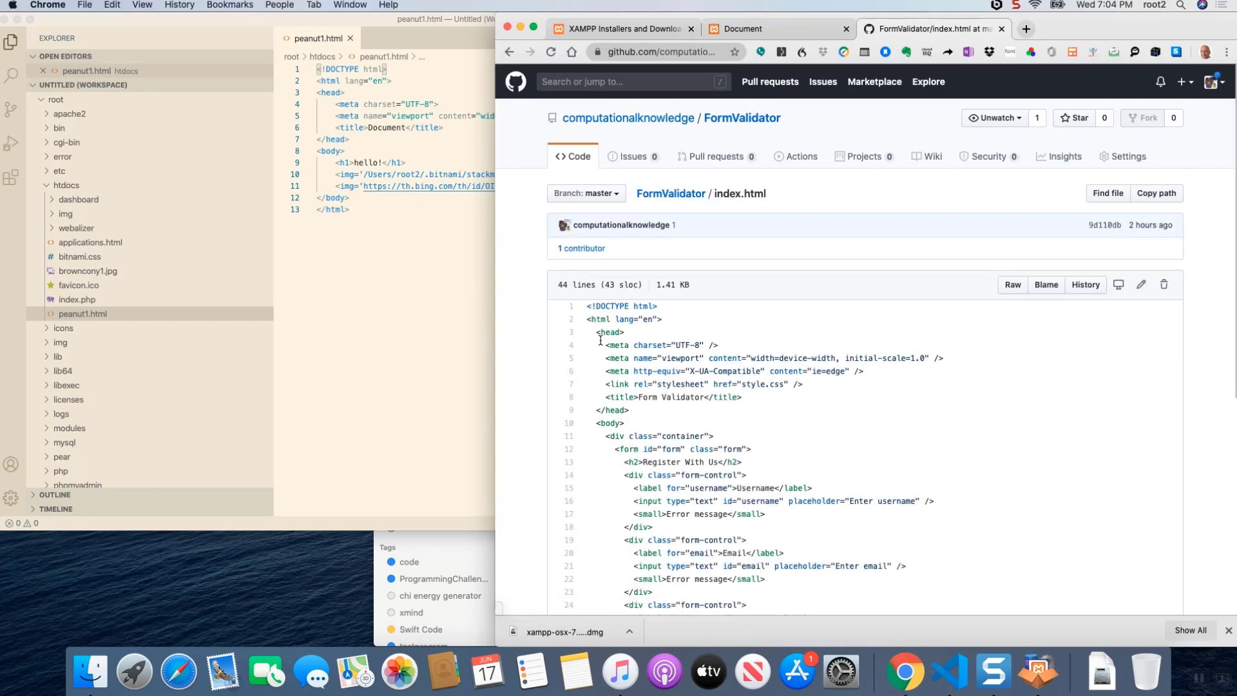
- Copy all the code of GitHub's index.html and paste it over the entire contents of peanut1.html in Visual Studio Code
left_click_drag(588, 304, 668, 506)
right_click(670, 342)
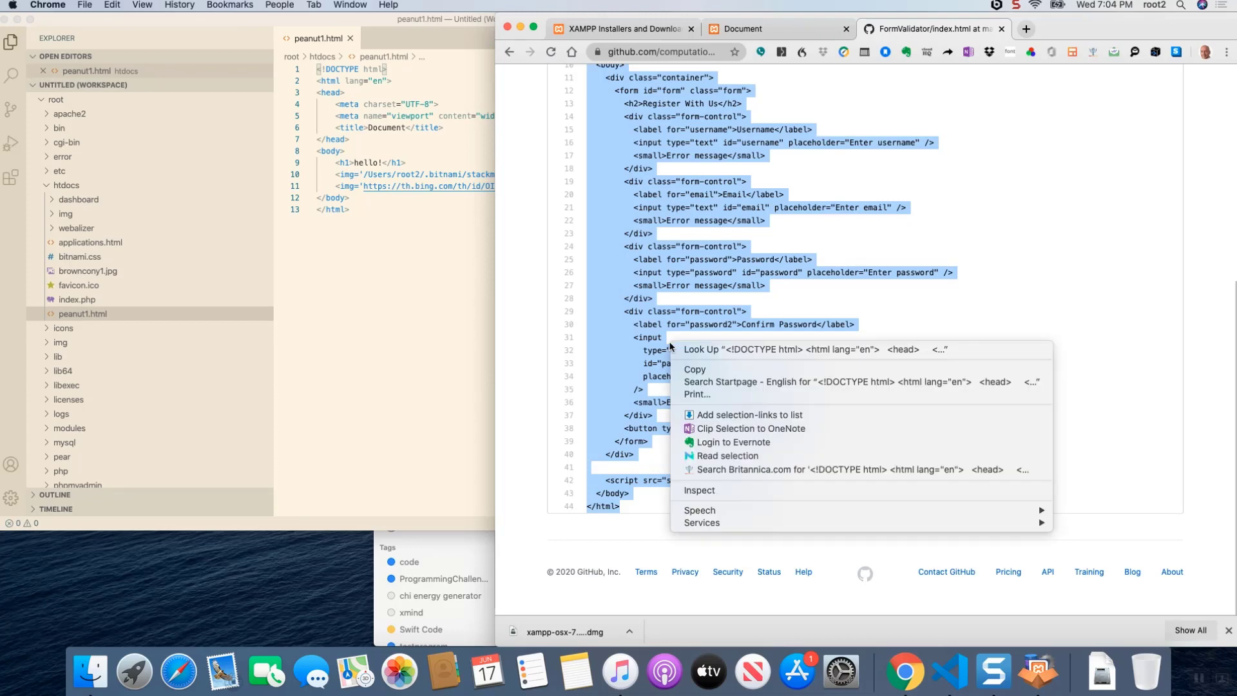
left_click(695, 369)
left_click(423, 268)
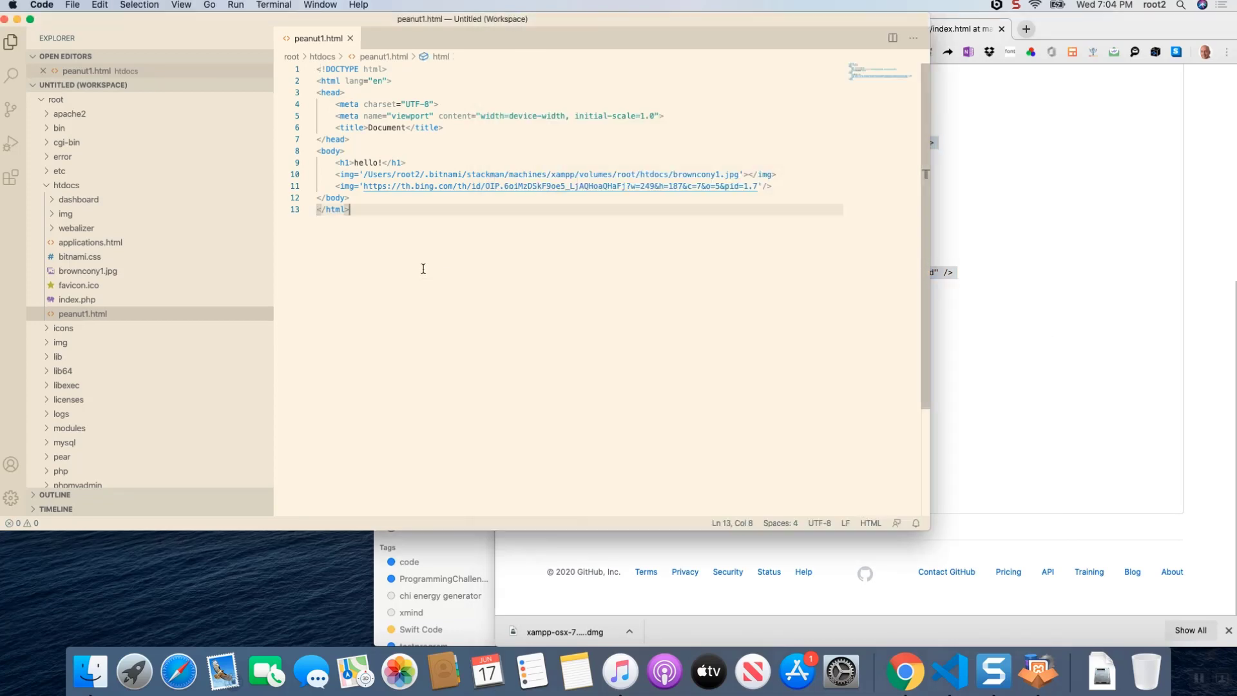
left_click_drag(413, 265, 301, 68)
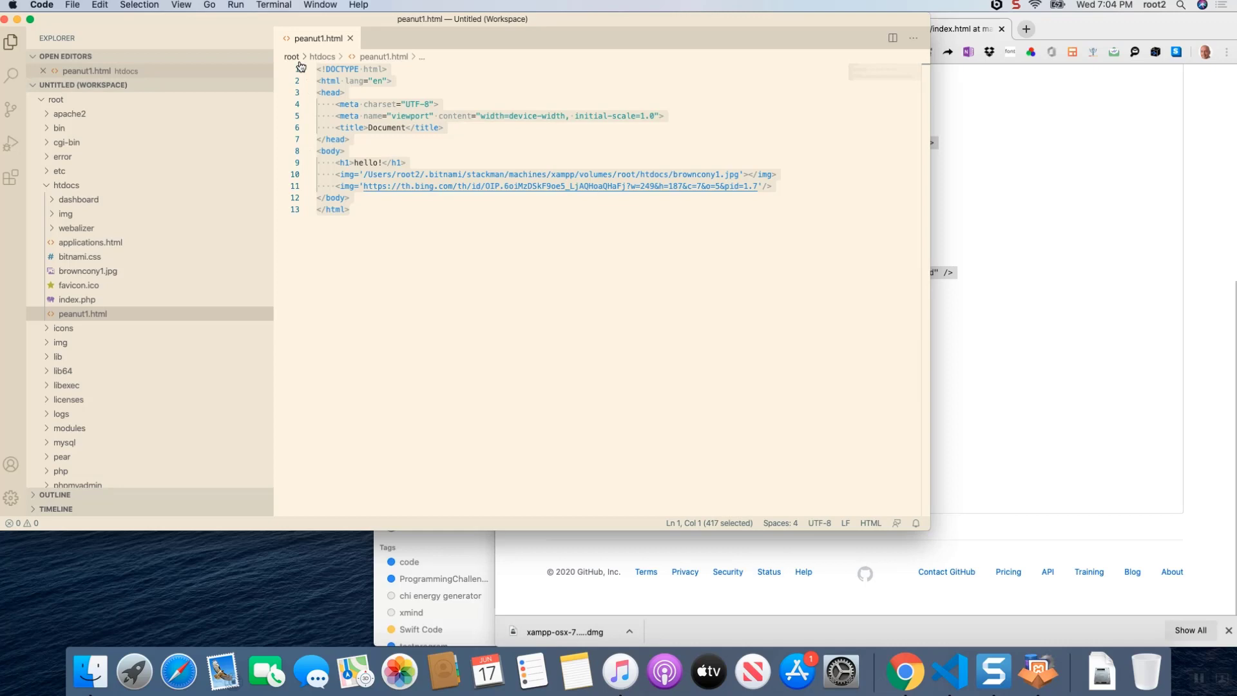
right_click(332, 102)
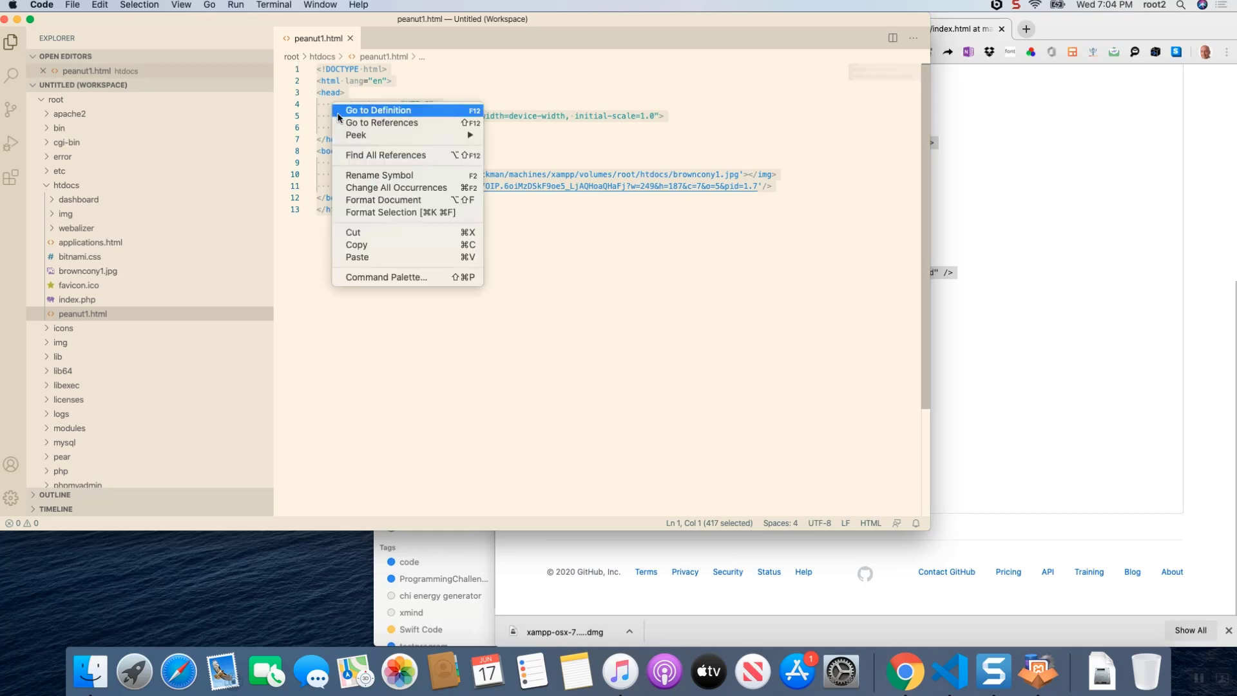
left_click(371, 257)
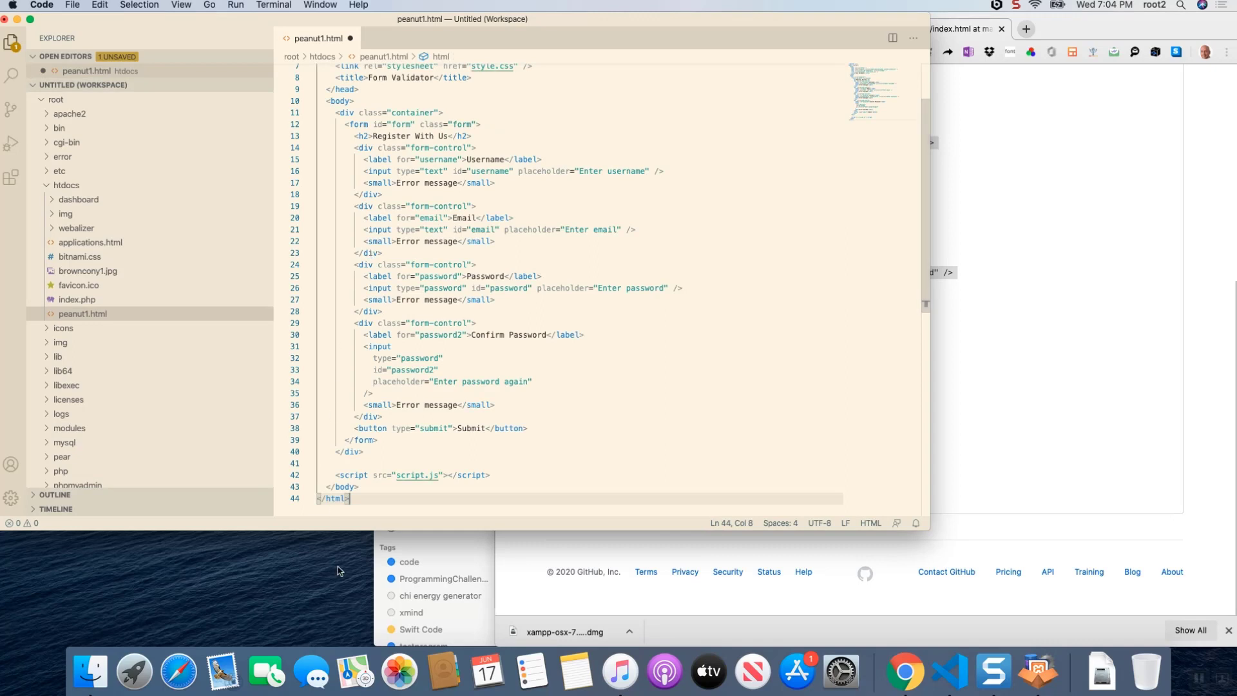
left_click_drag(330, 539, 330, 606)
left_click(72, 5)
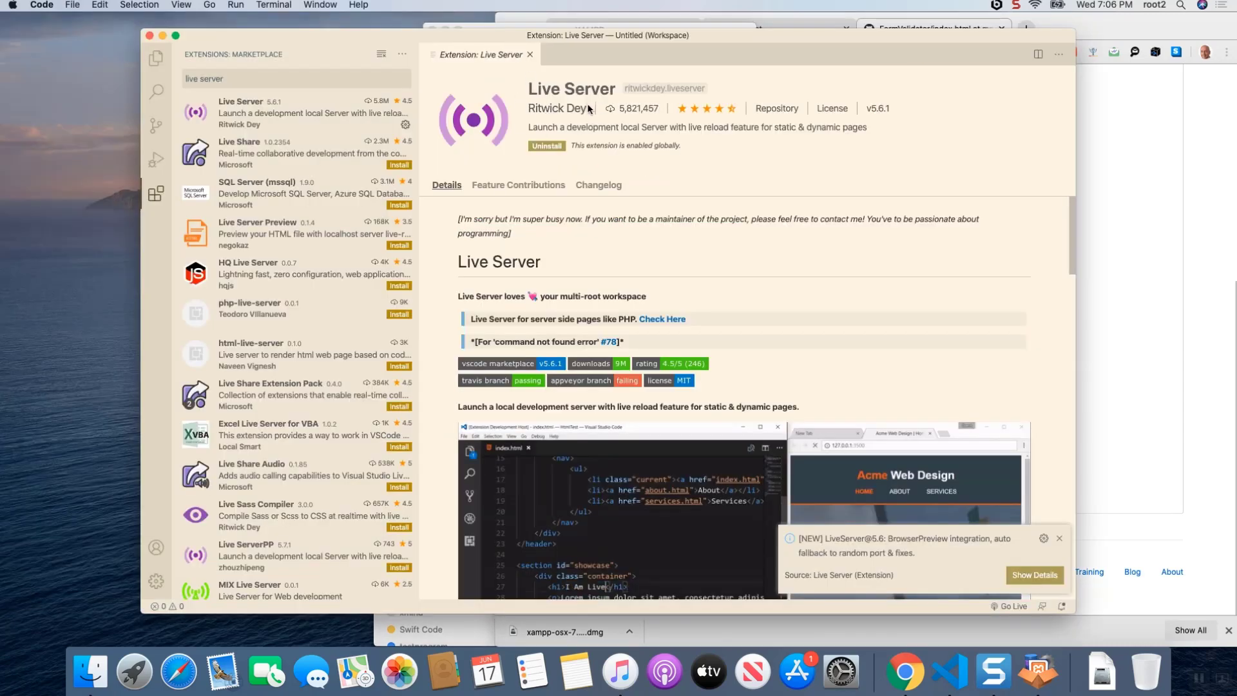
- Examine the Live Server extension's publisher line, the Search, Source Control, Run and Extensions views, and the workspace's file tree in the Explorer
left_click_drag(590, 109, 531, 109)
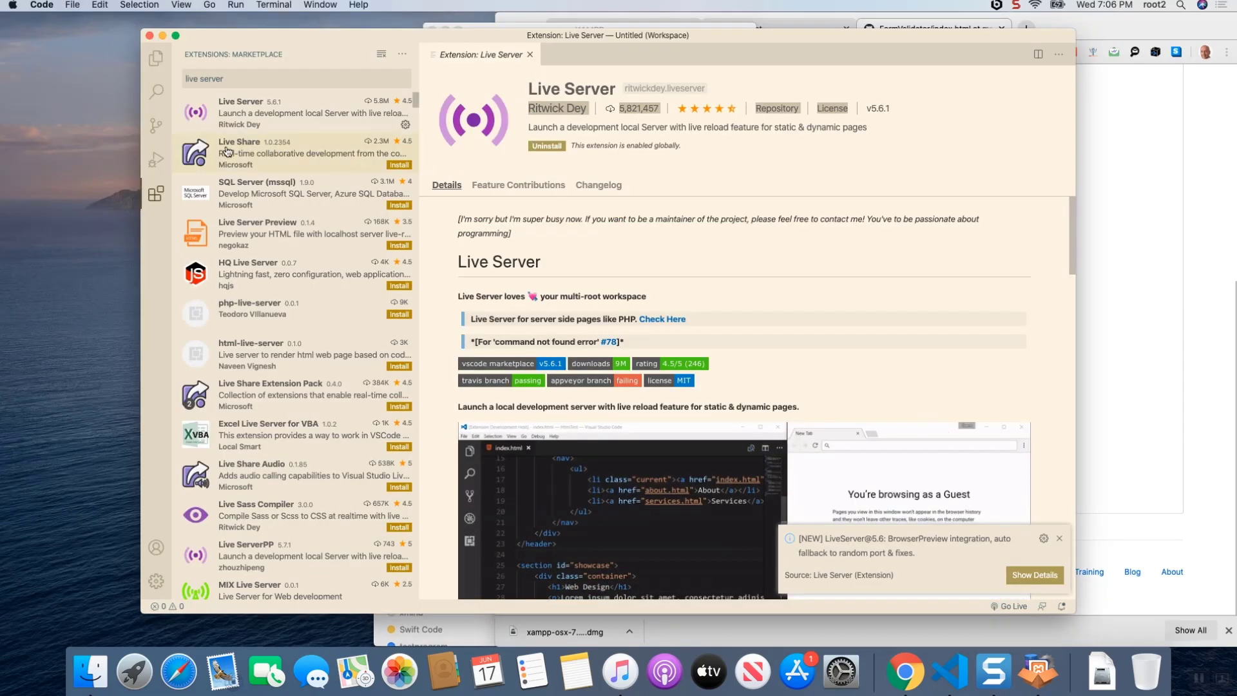
left_click(158, 62)
left_click(156, 88)
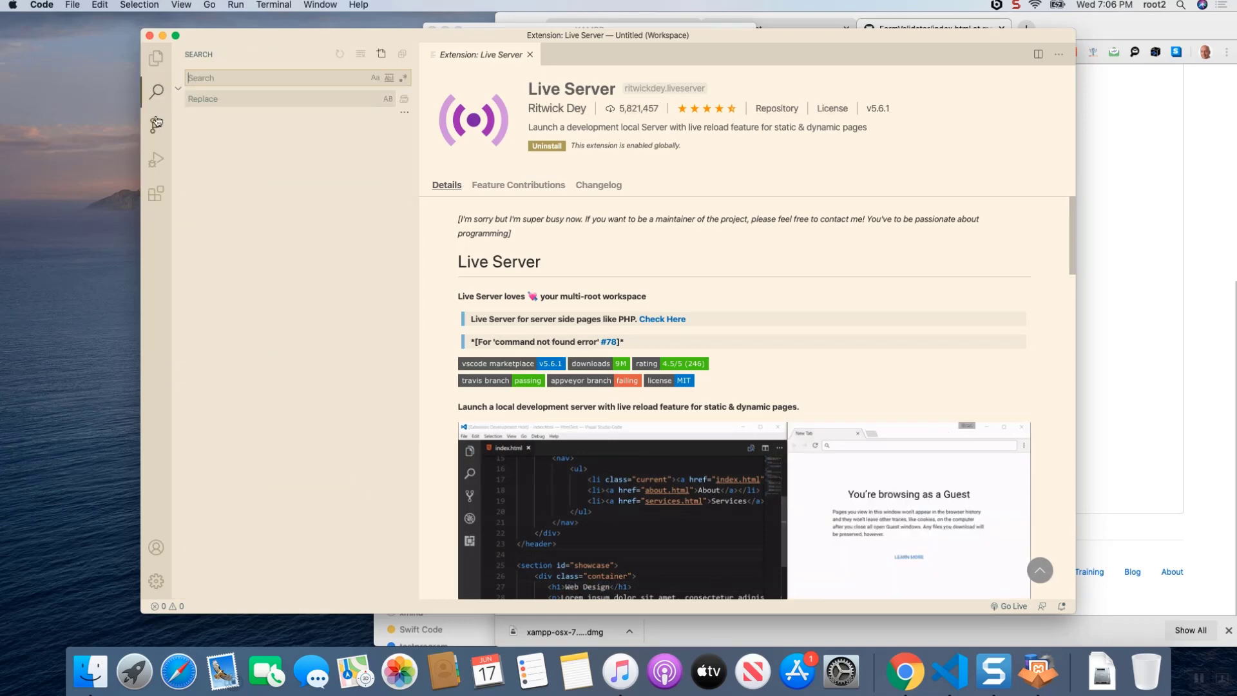
left_click(156, 126)
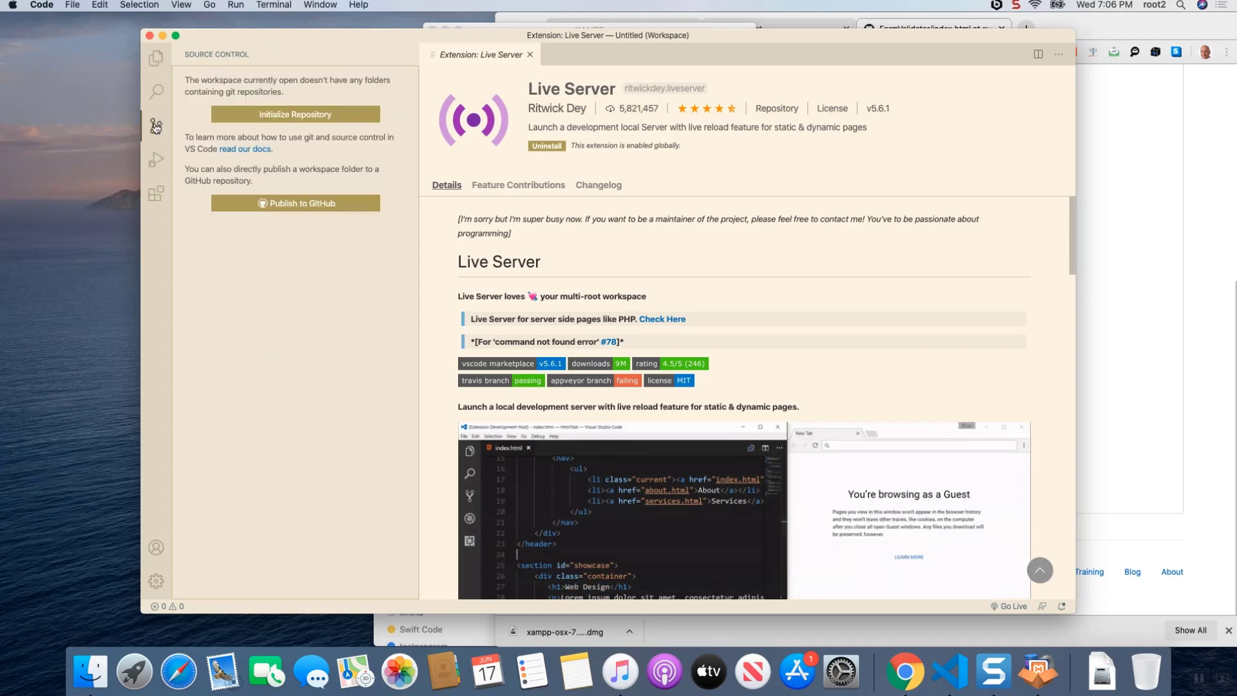
left_click(152, 166)
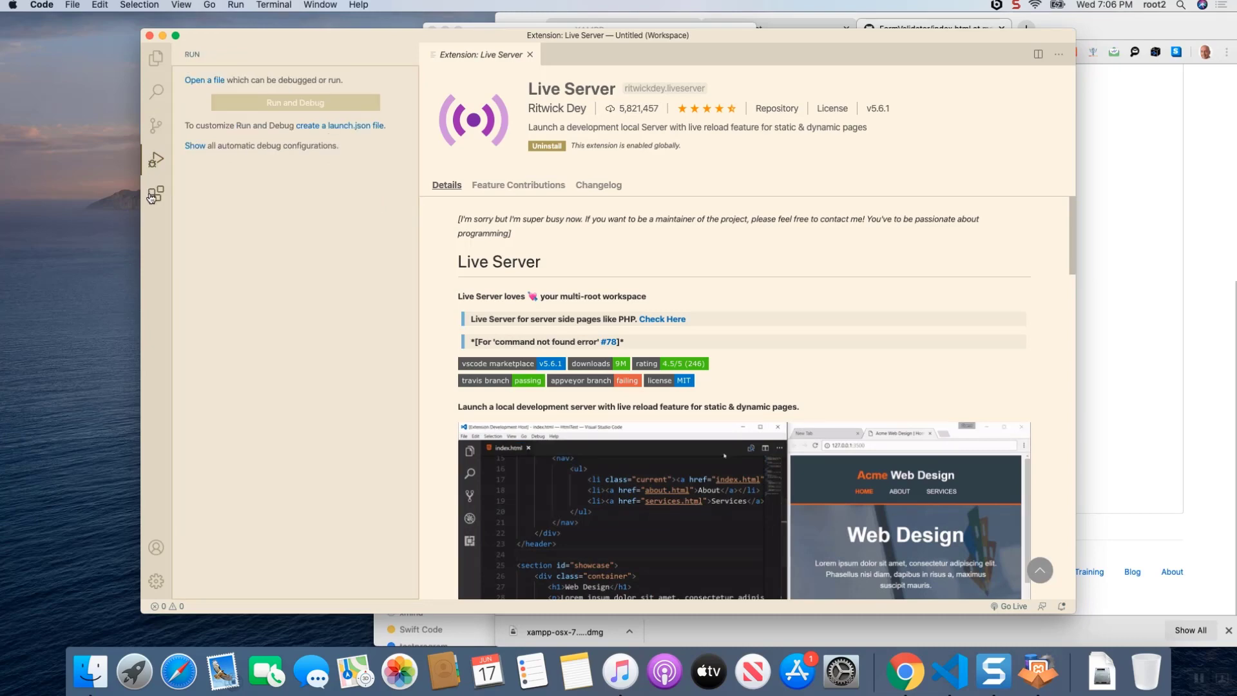
left_click(156, 194)
left_click(154, 64)
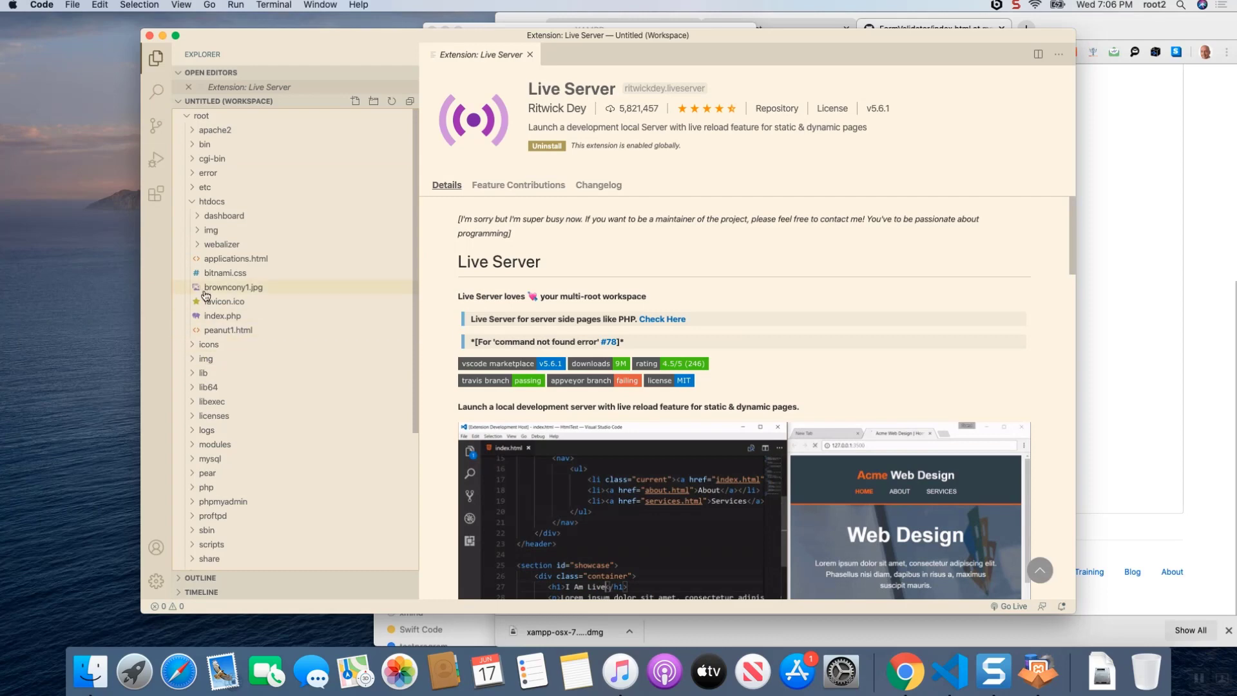
scroll(237, 467, "down", 5)
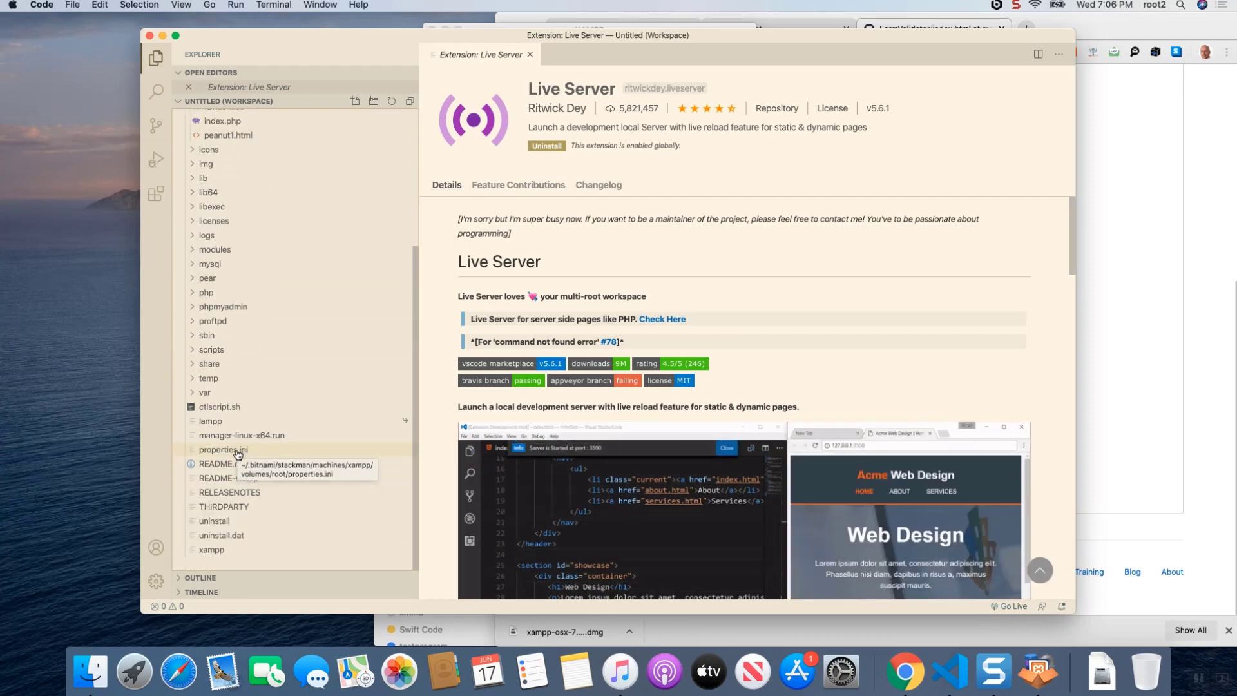
- Open peanut1.html from the htdocs folder with Live Server in the browser
scroll(236, 526, "up", 1)
scroll(235, 526, "up", 4)
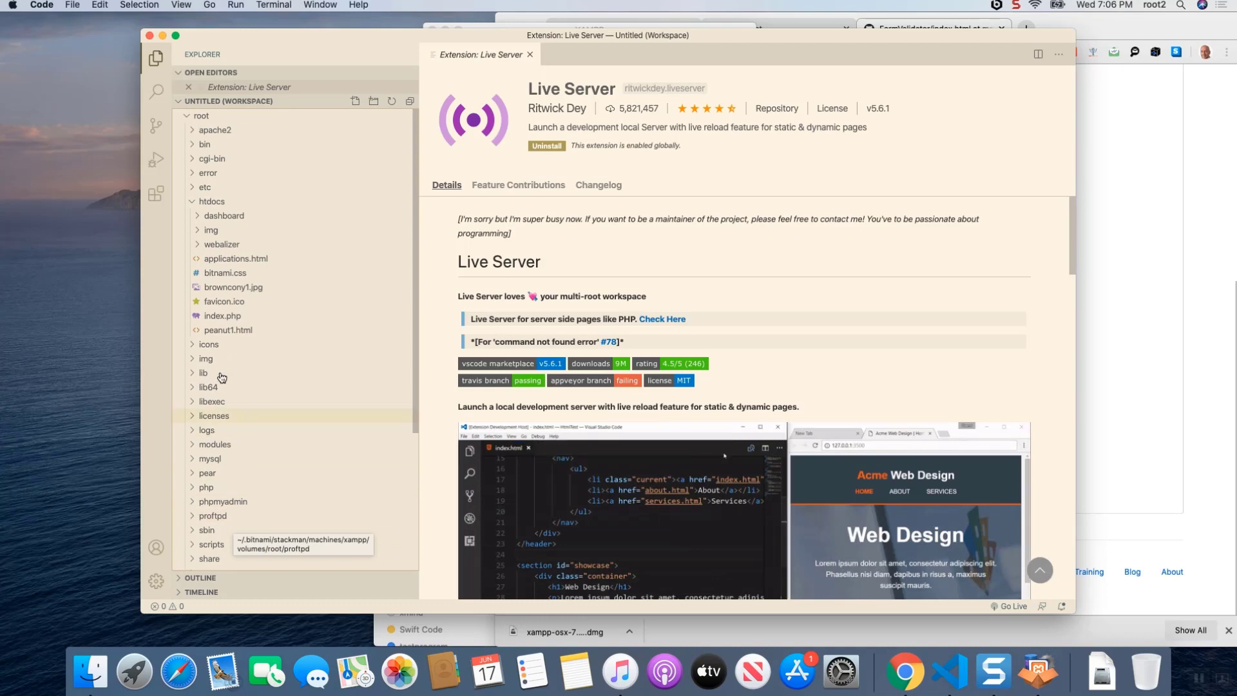
right_click(224, 336)
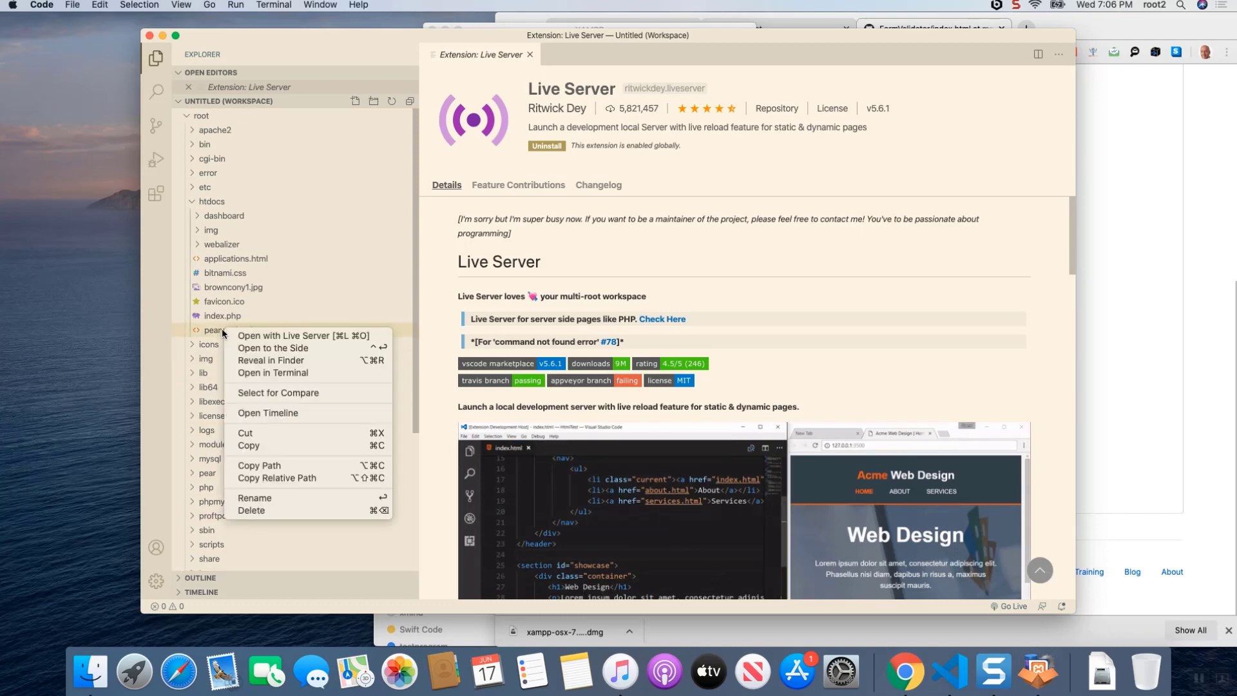
left_click(260, 336)
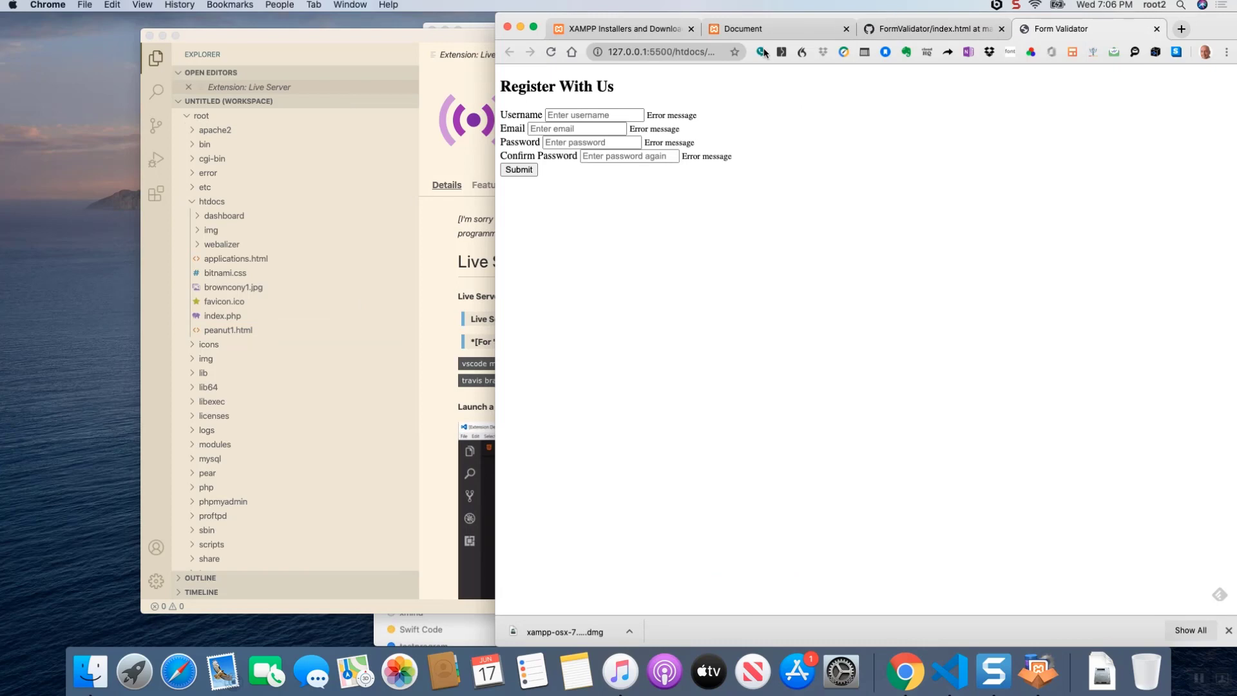
key("super+Tab")
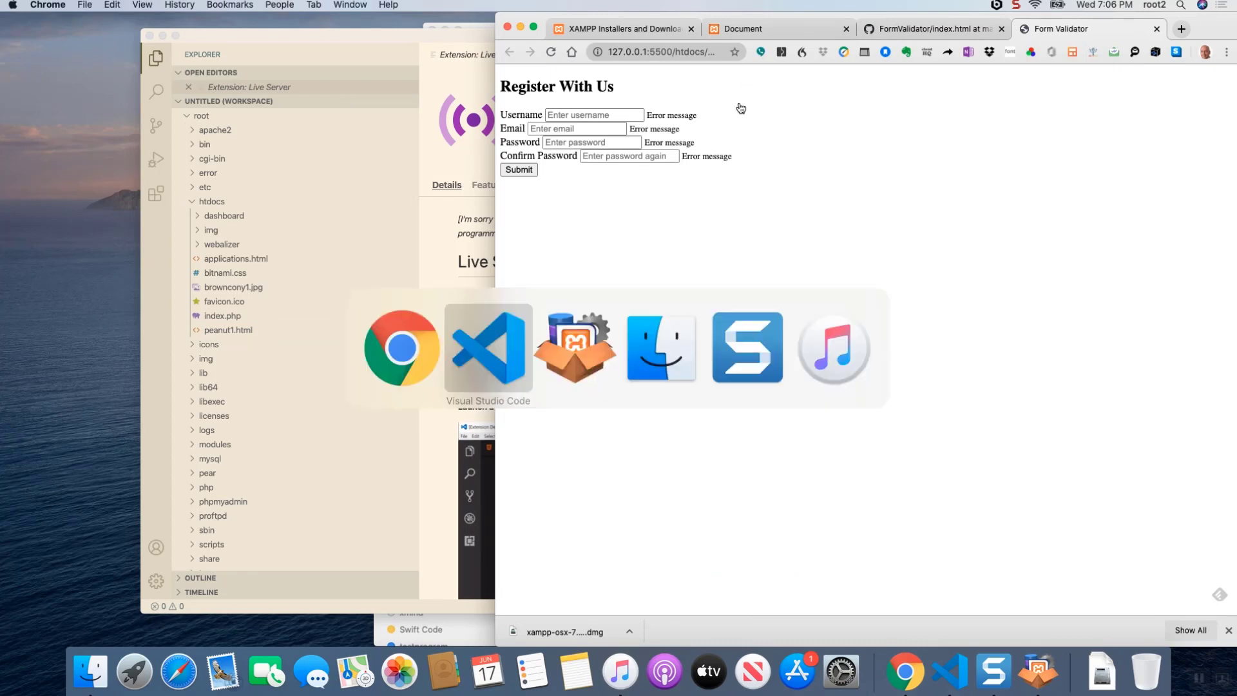
key("super+Tab")
key("super+Tab")
key("super+Tab")
key("super+Tab")
key("super+Tab")
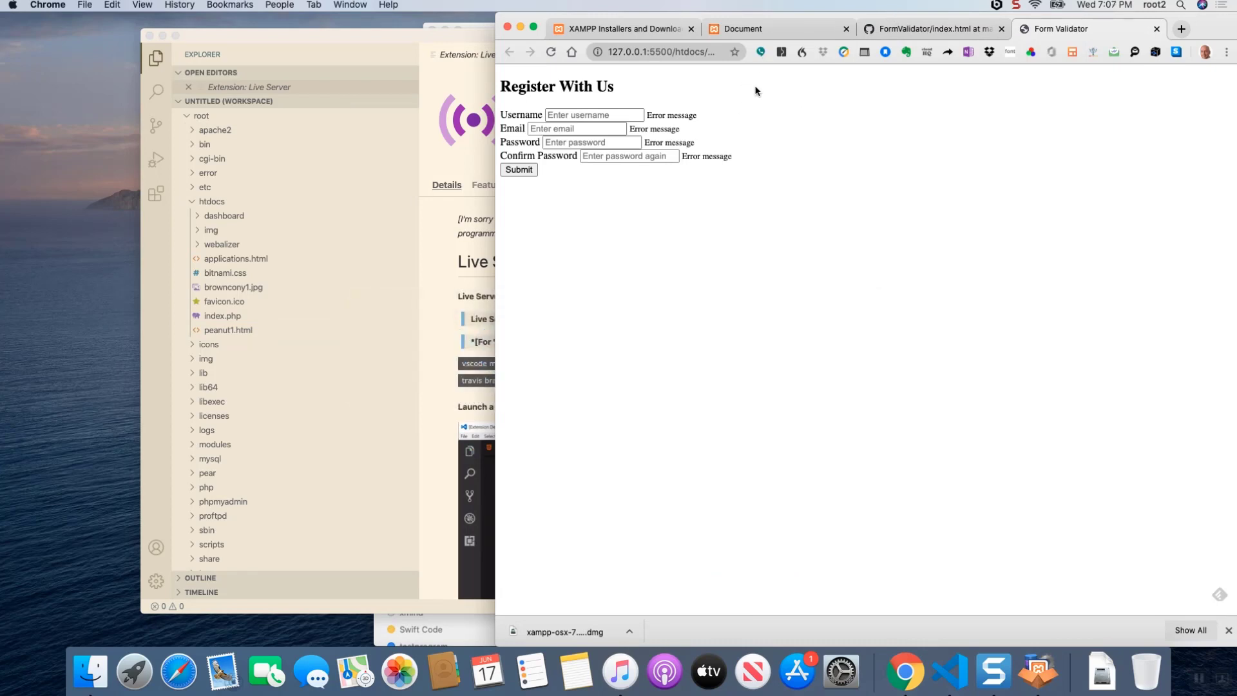
- Go to the peanut1 page served by XAMPP at 192.168.64.3 and reload it
left_click(875, 33)
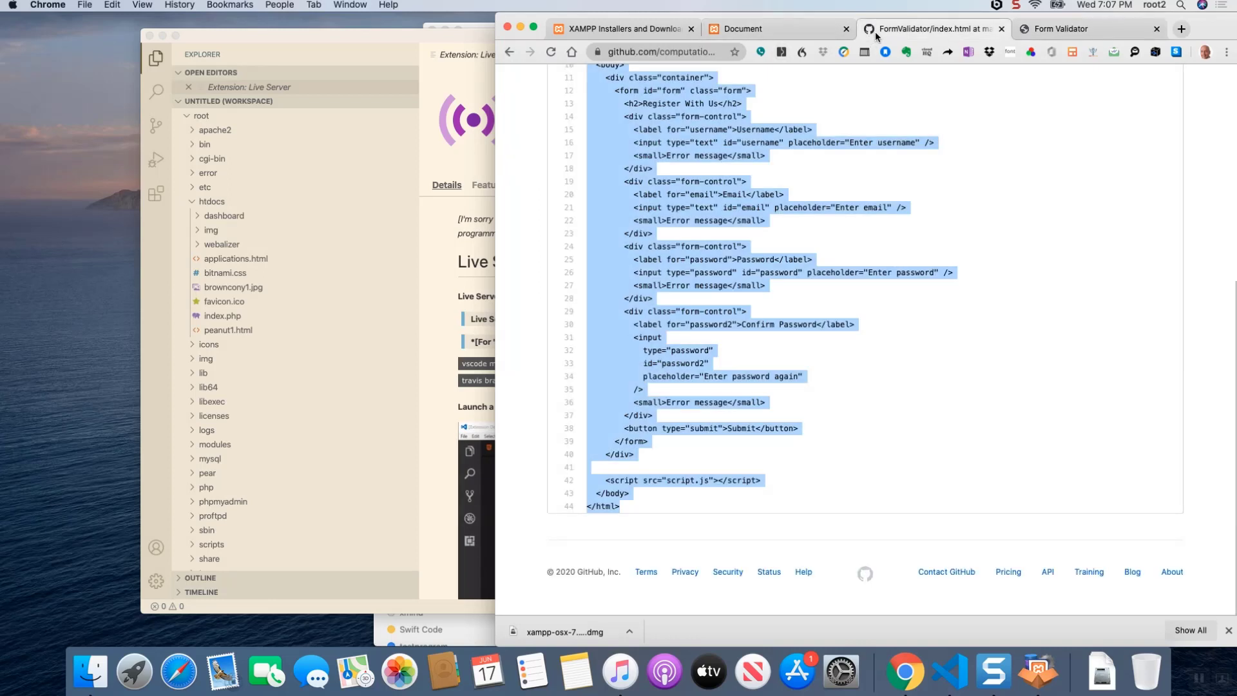
left_click(803, 28)
left_click(754, 52)
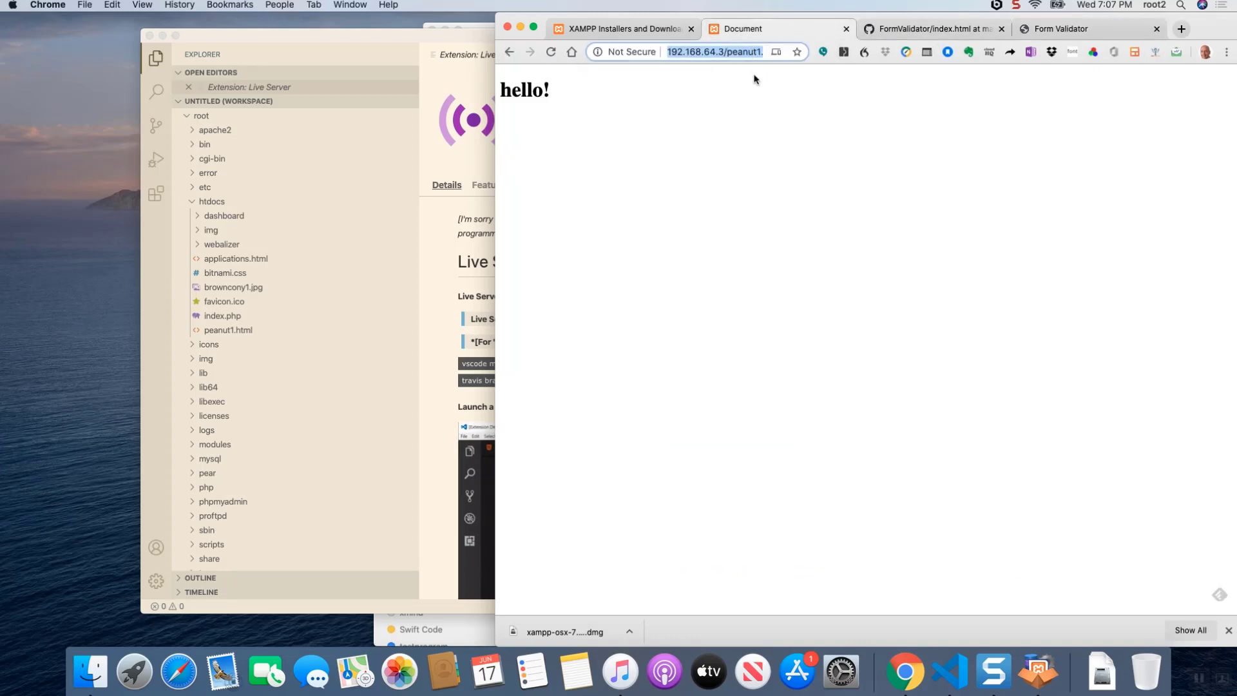
right_click(597, 148)
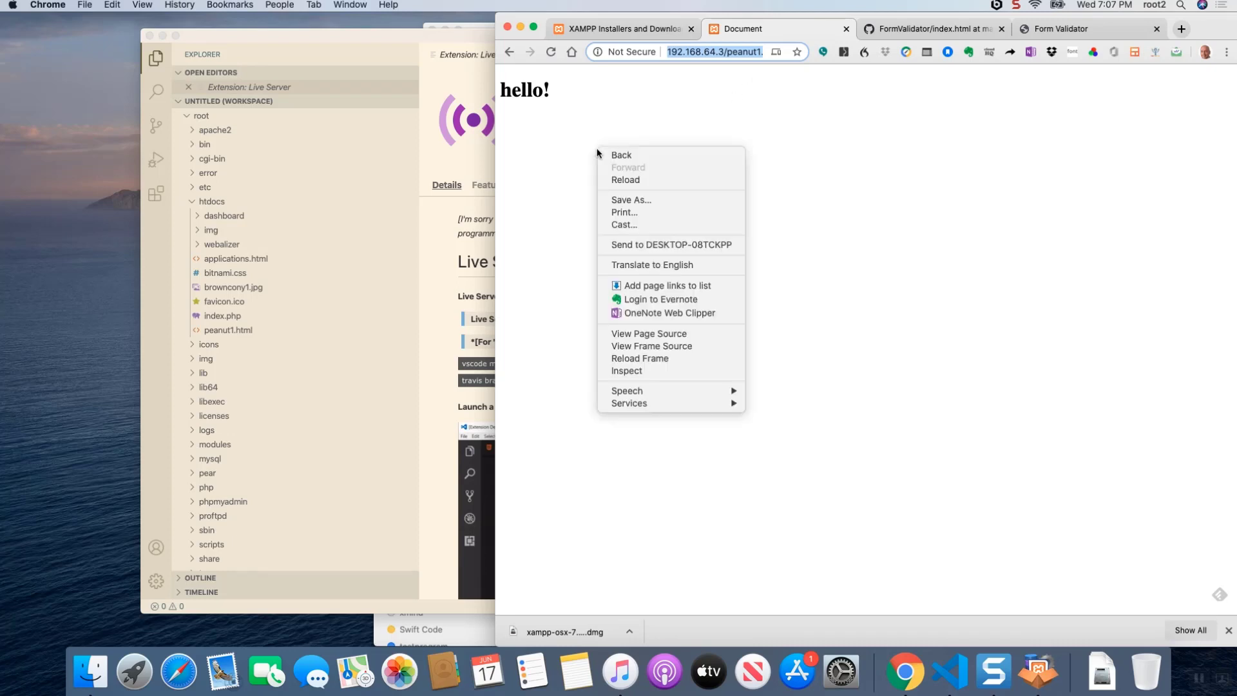
left_click(616, 182)
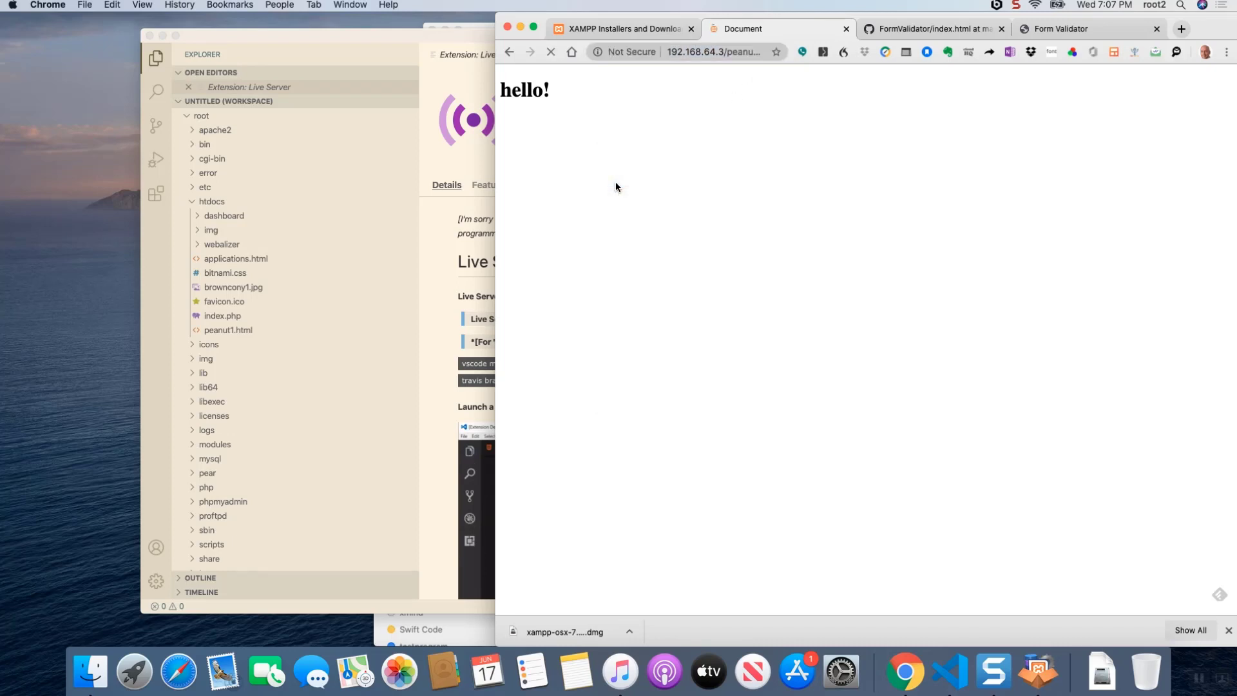